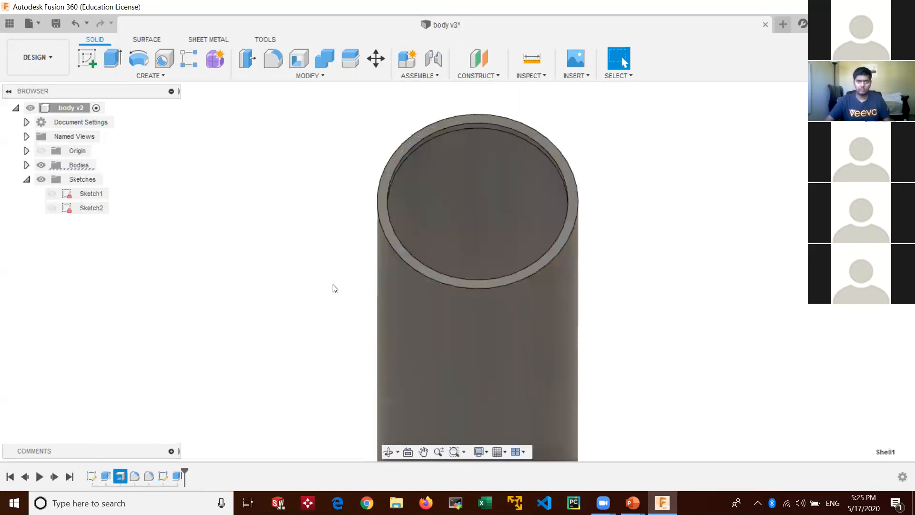
Save the body design as a new version and open a new empty design.
click(457, 272)
scroll(618, 275, down, 3)
scroll(608, 270, up, 2)
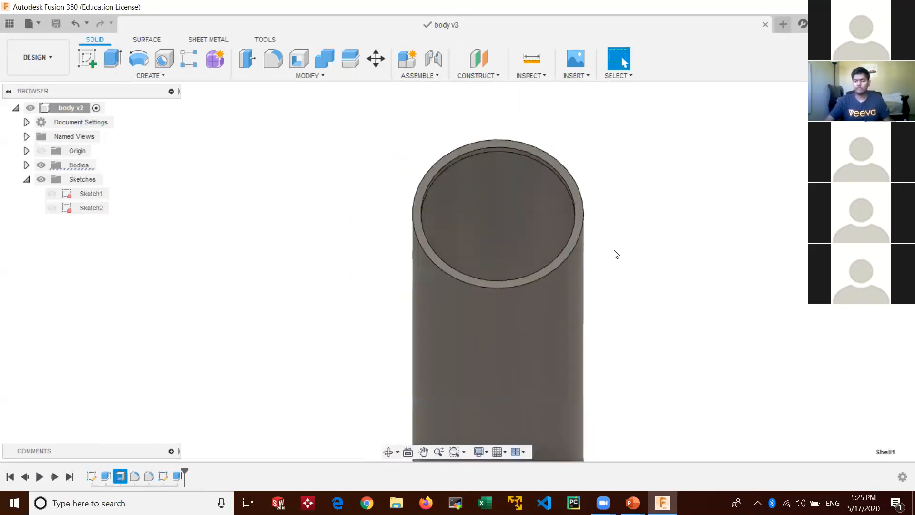
click(781, 28)
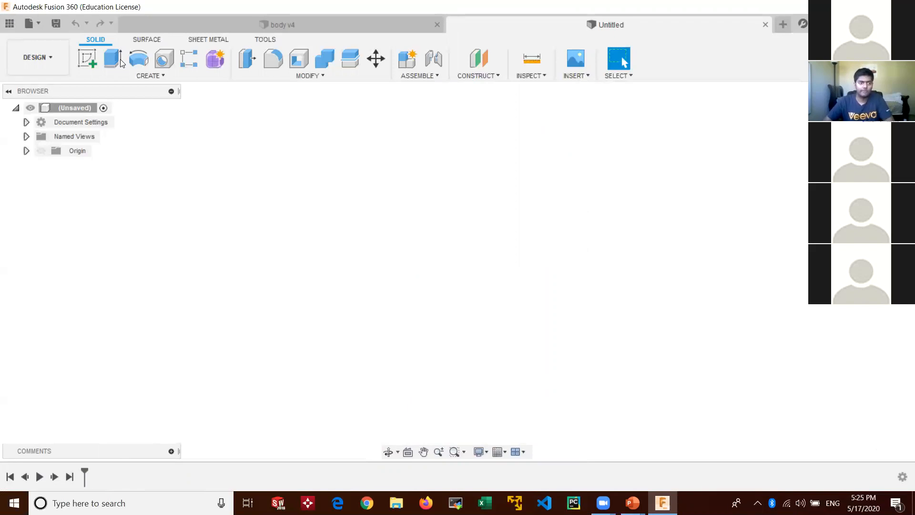
Sketch a circle about 102 mm in diameter centred on the origin of the horizontal XY plane.
click(87, 60)
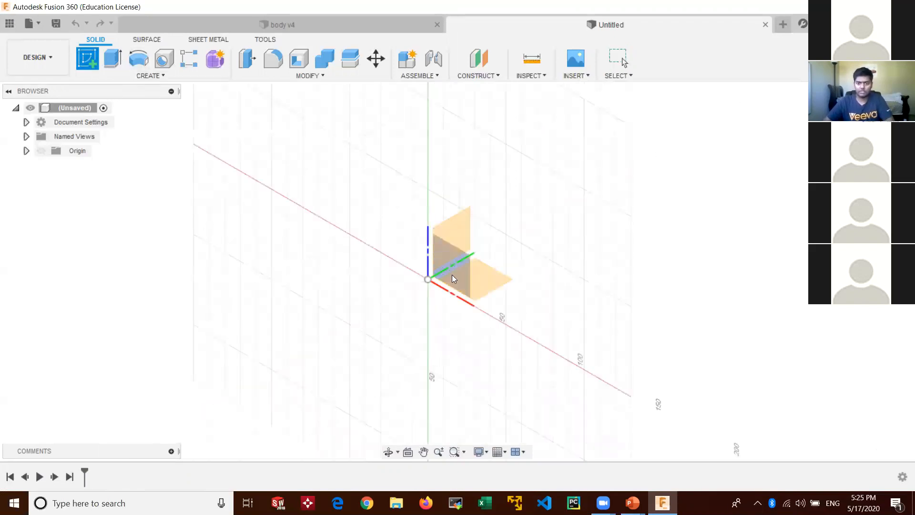
click(491, 279)
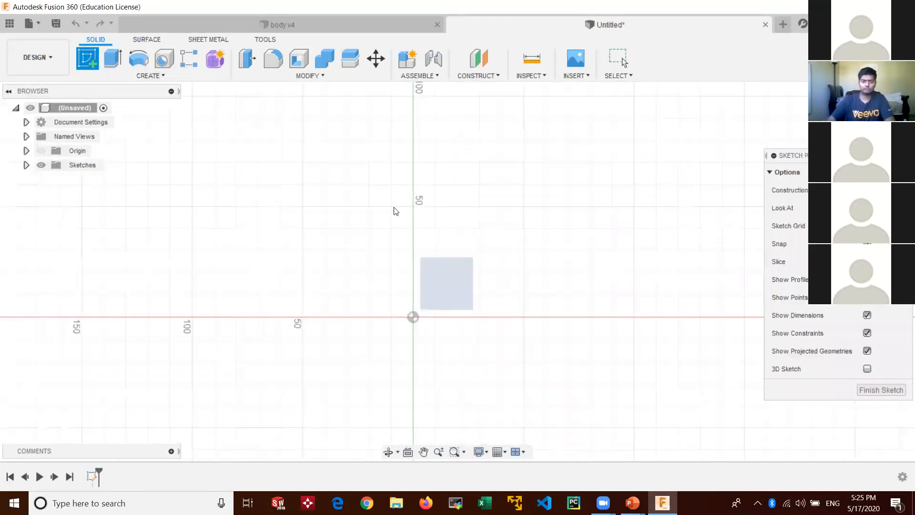
click(139, 58)
click(412, 317)
click(524, 326)
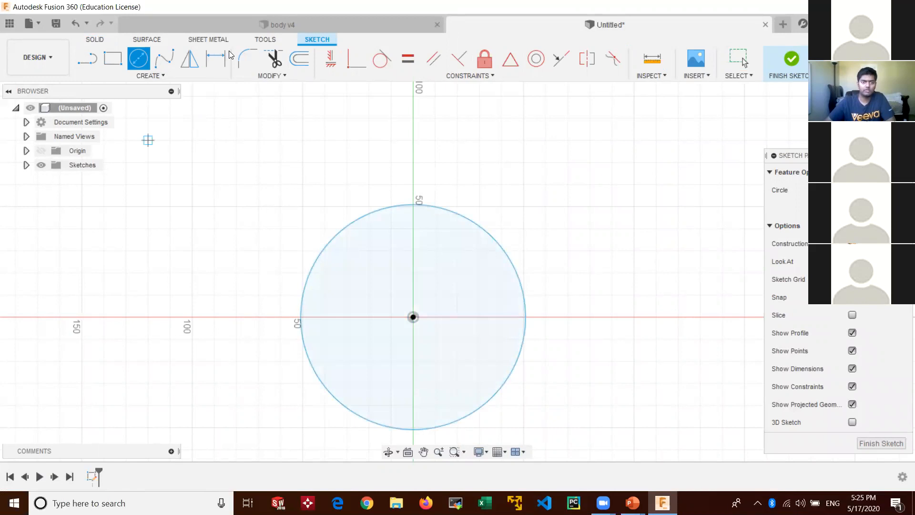
Dimension the circle's diameter to 100 mm and finish the sketch.
click(215, 58)
click(455, 213)
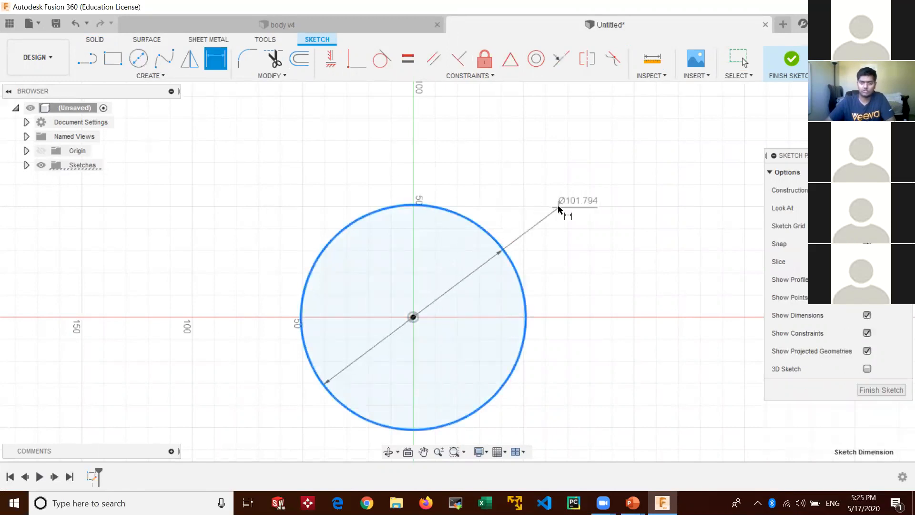
click(558, 208)
text(100)
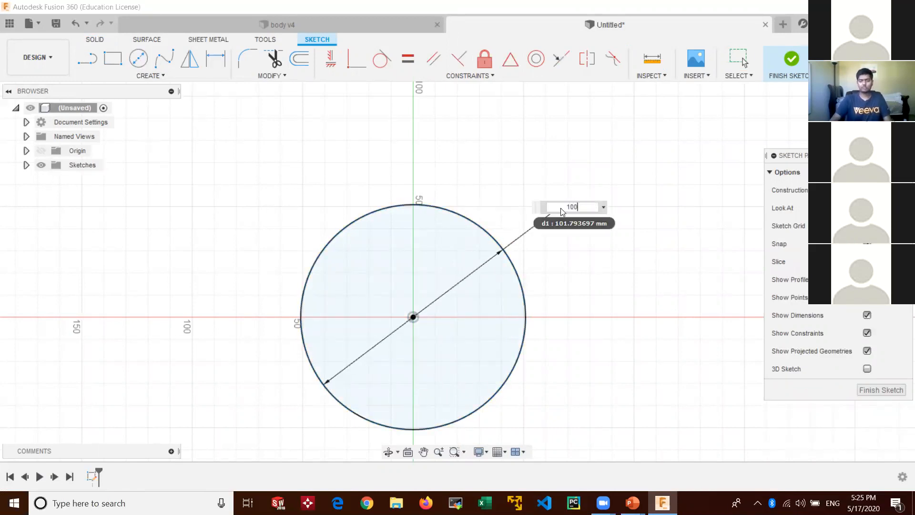
key(Return)
scroll(452, 383, down, 2)
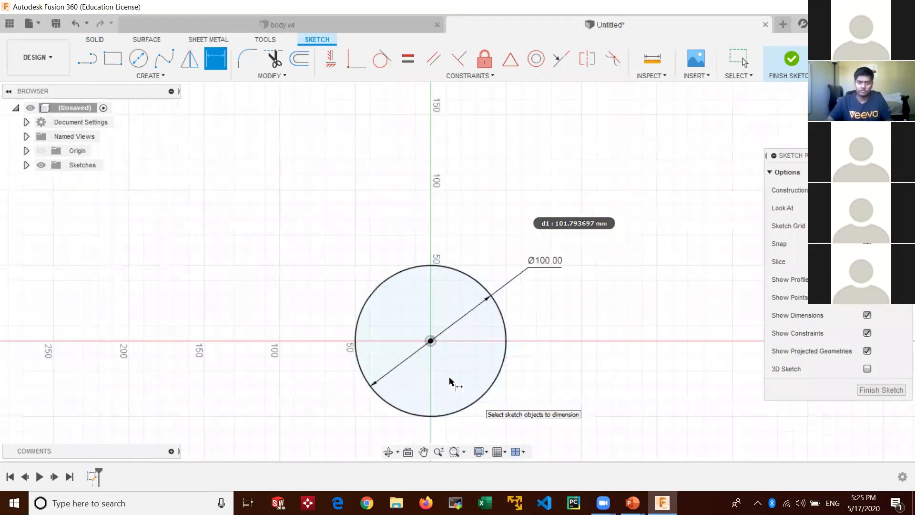
scroll(450, 381, up, 1)
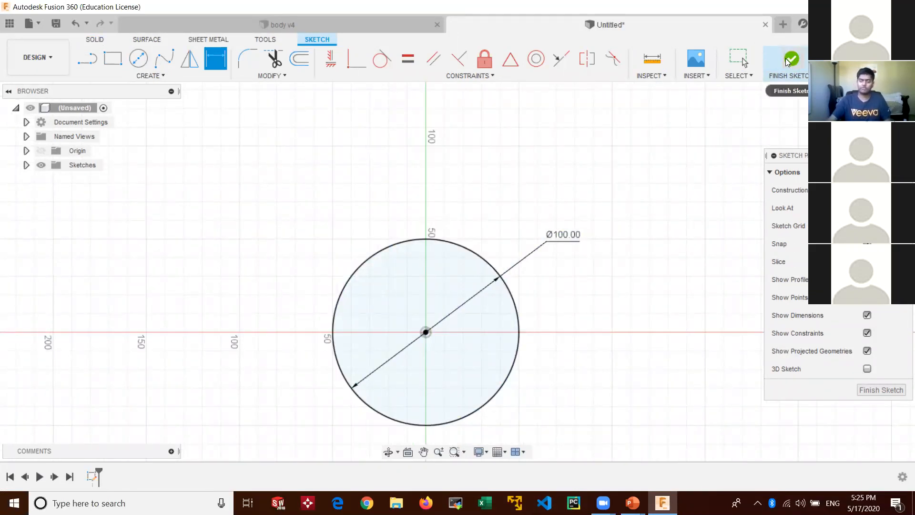
click(788, 59)
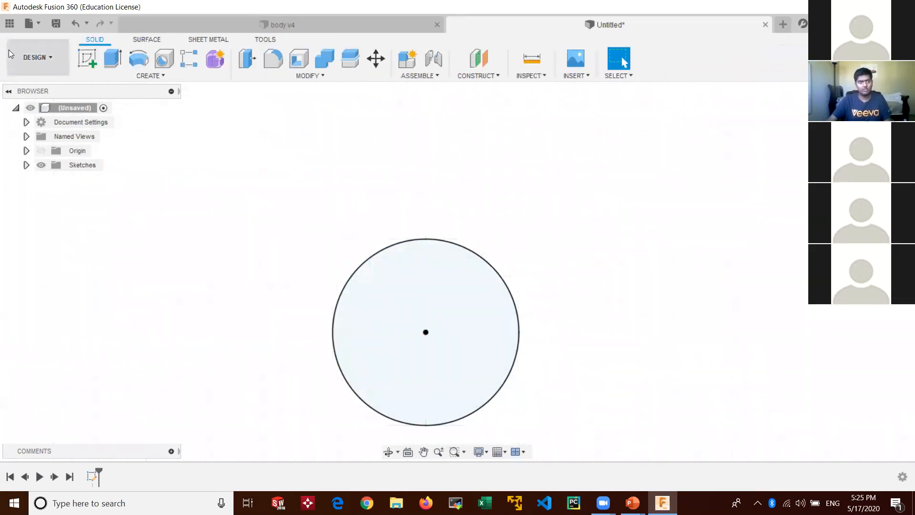
Extrude the circular profile upward into a solid cylinder.
click(114, 59)
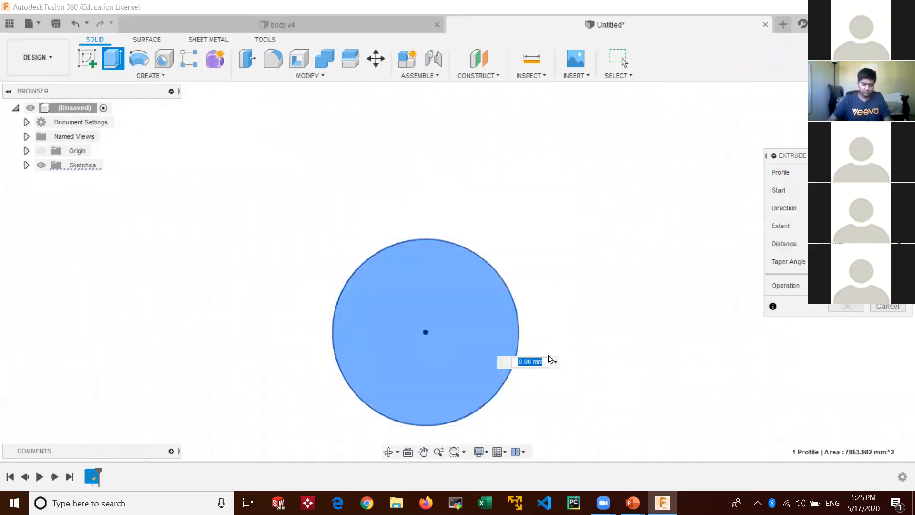
text(10)
key(Return)
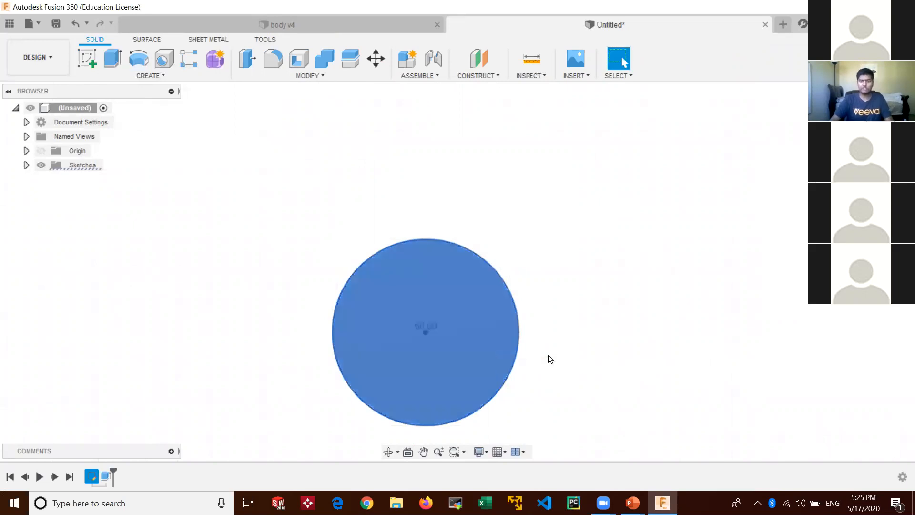
shift+middle_drag(547, 355, 538, 293)
scroll(536, 338, down, 3)
scroll(448, 320, up, 3)
scroll(259, 336, down, 3)
scroll(253, 338, up, 3)
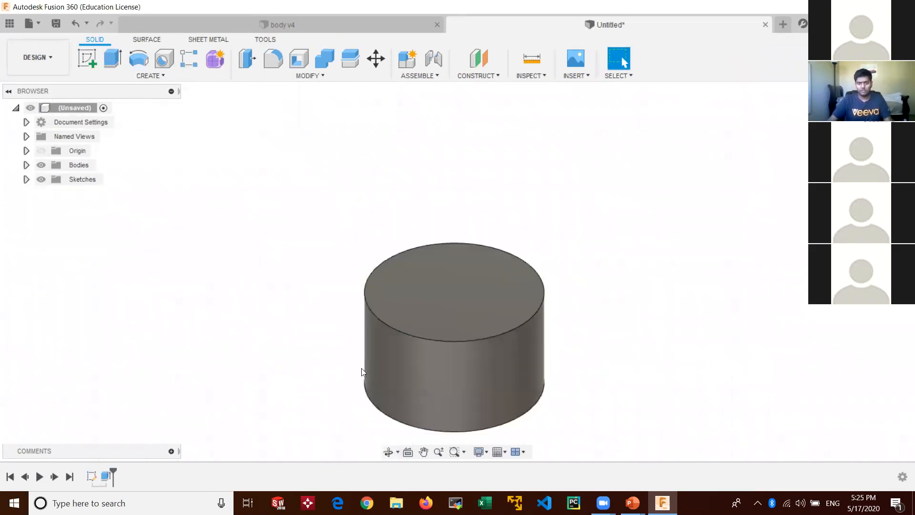
shift+middle_drag(597, 337, 593, 328)
middle_drag(593, 326, 586, 259)
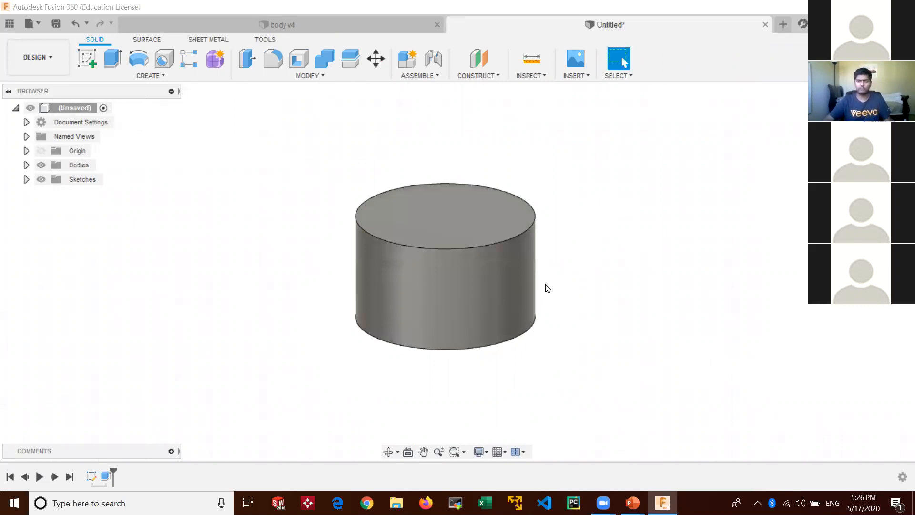
Switch to the PowerPoint slides, read the snap fit latch sketch instructions for the cap, and return to Fusion 360.
key(alt+Tab)
key(Right)
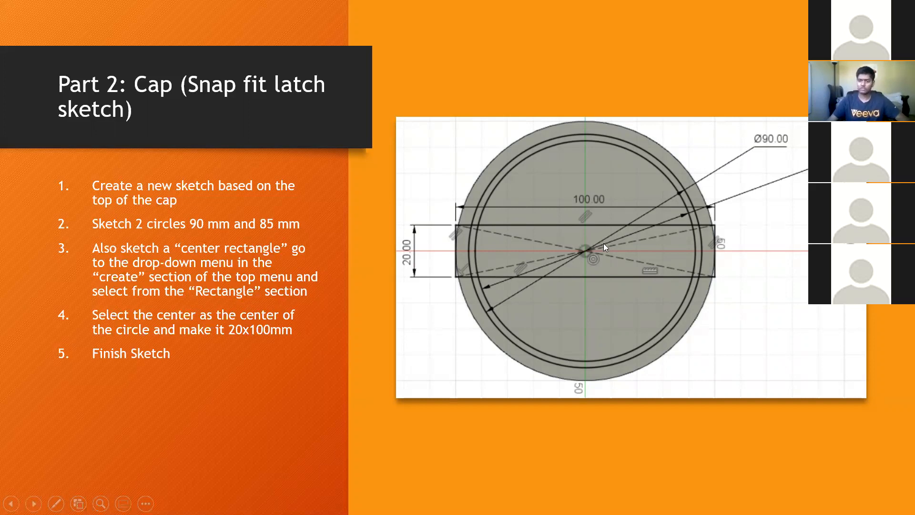
key(alt+Tab)
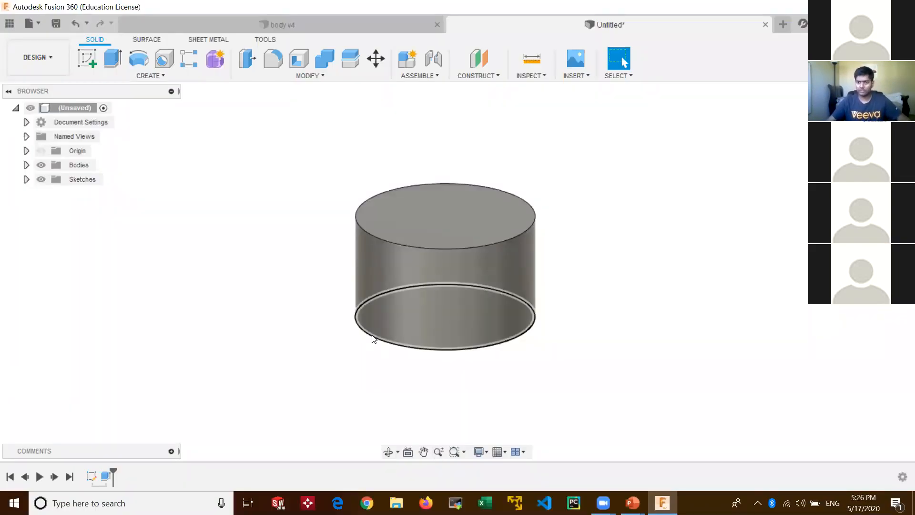
Start a sketch on the cylinder's top face and draw two concentric circles from its centre, the outer about 89 mm in diameter.
click(86, 60)
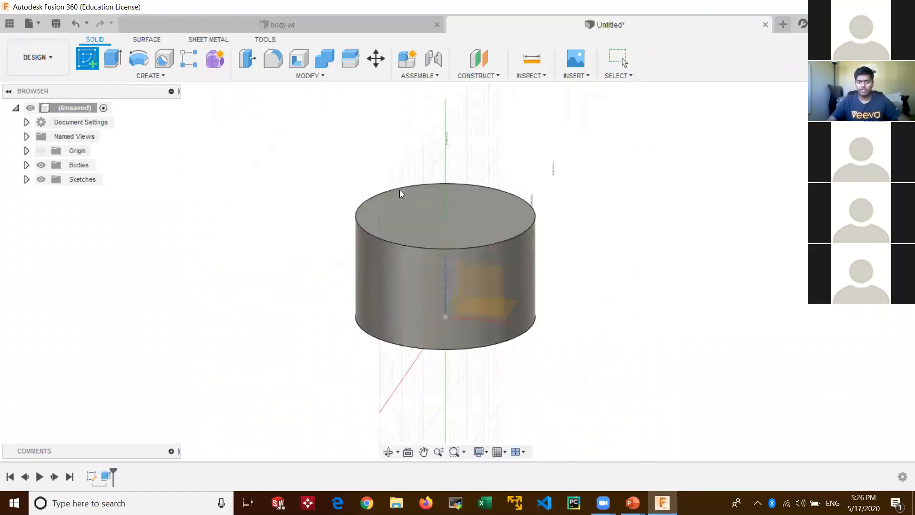
click(477, 229)
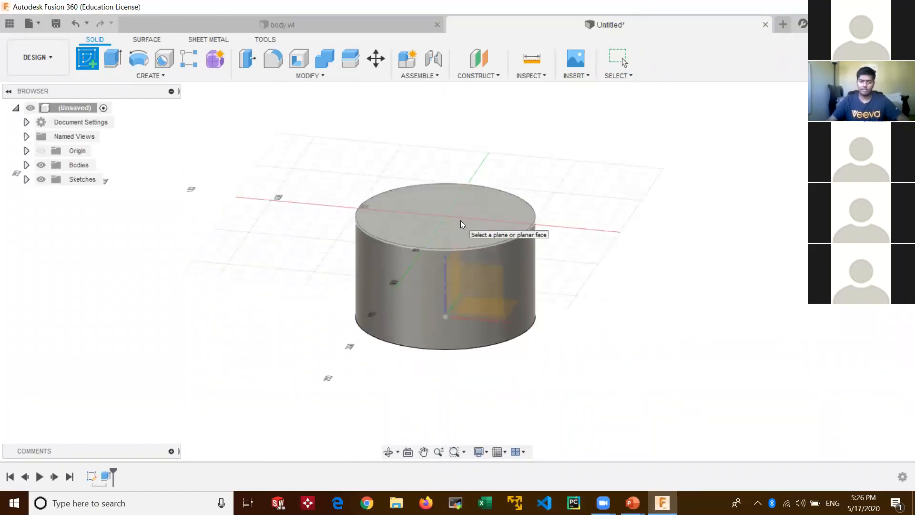
click(460, 220)
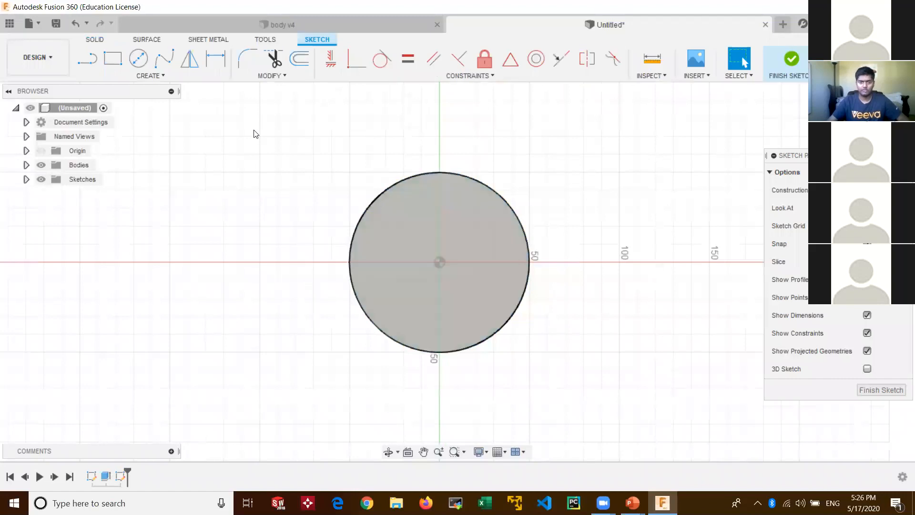
click(138, 58)
click(439, 262)
click(514, 288)
click(439, 262)
click(503, 279)
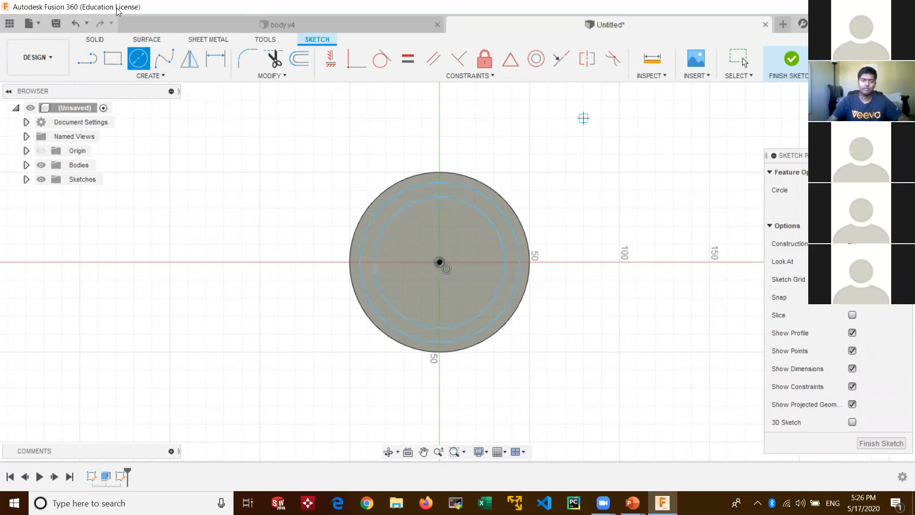
Dimension the outer sketched circle to 90 mm in diameter and the inner one to 85 mm.
click(215, 58)
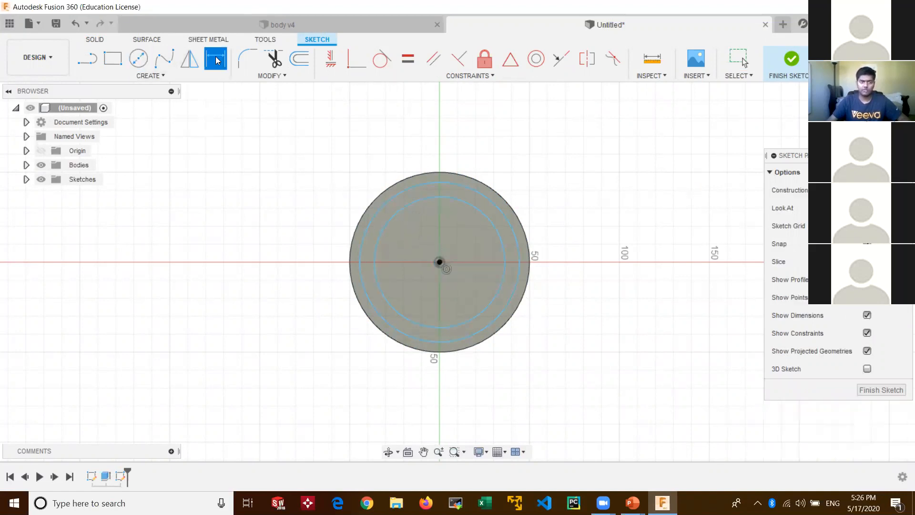
click(490, 200)
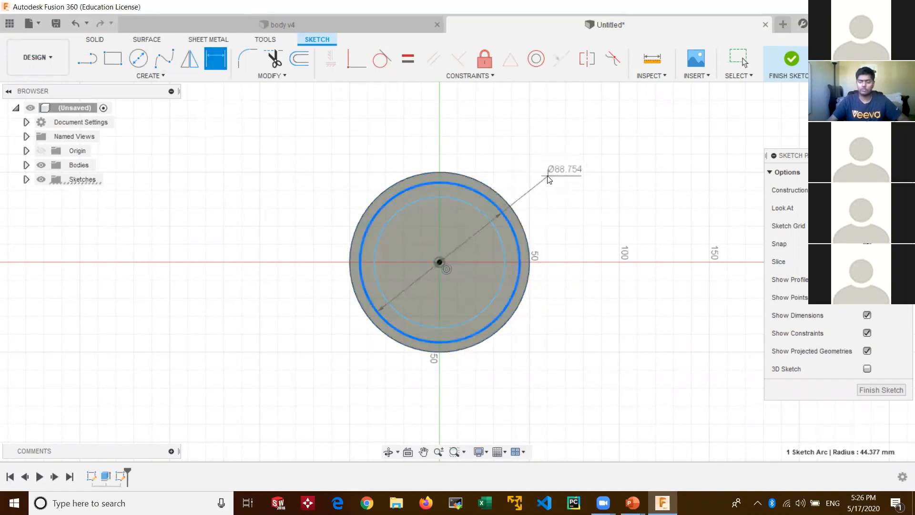
click(548, 179)
text(9)
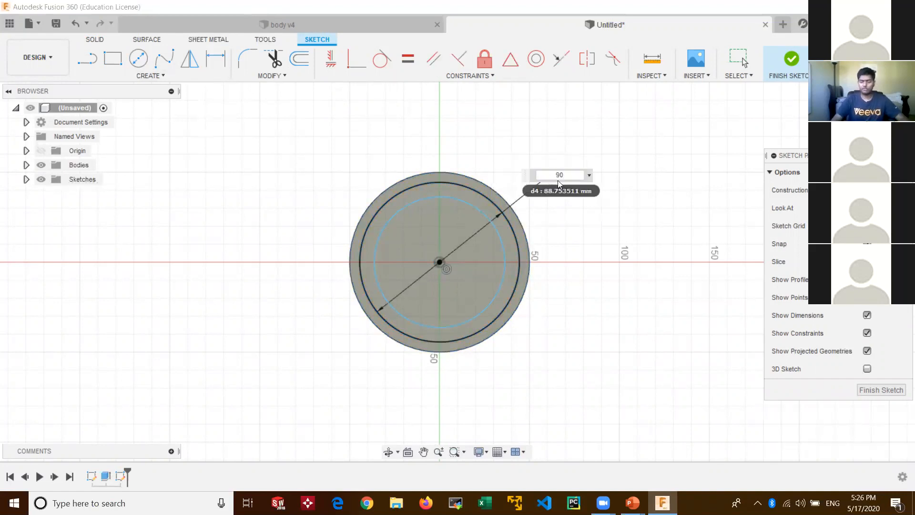
text(0)
key(Return)
click(504, 251)
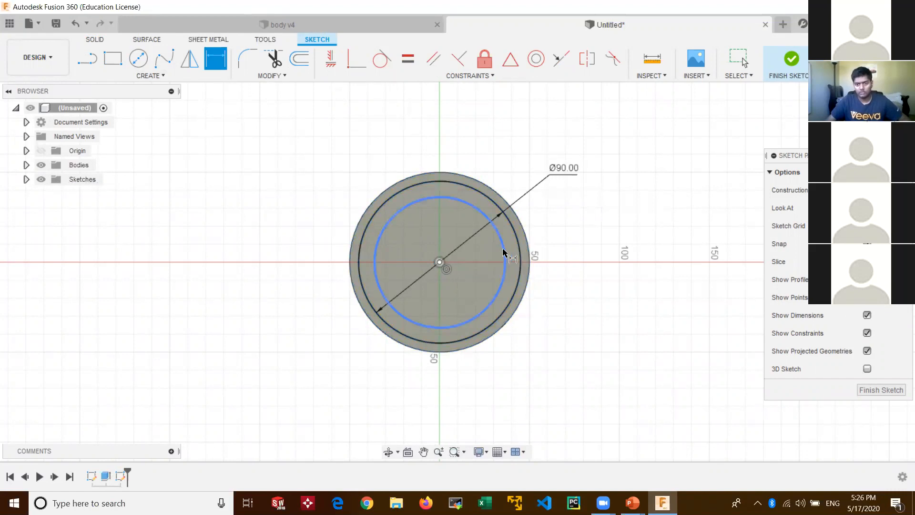
click(552, 195)
text(85)
key(Return)
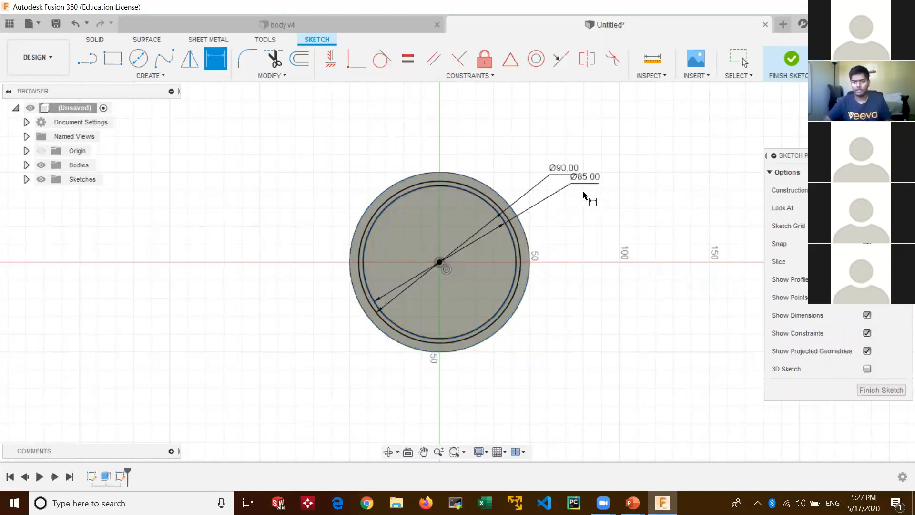
Draw a horizontal center rectangle from the circles' shared centre, extending beyond the cylinder's edge on both sides.
scroll(519, 228, up, 5)
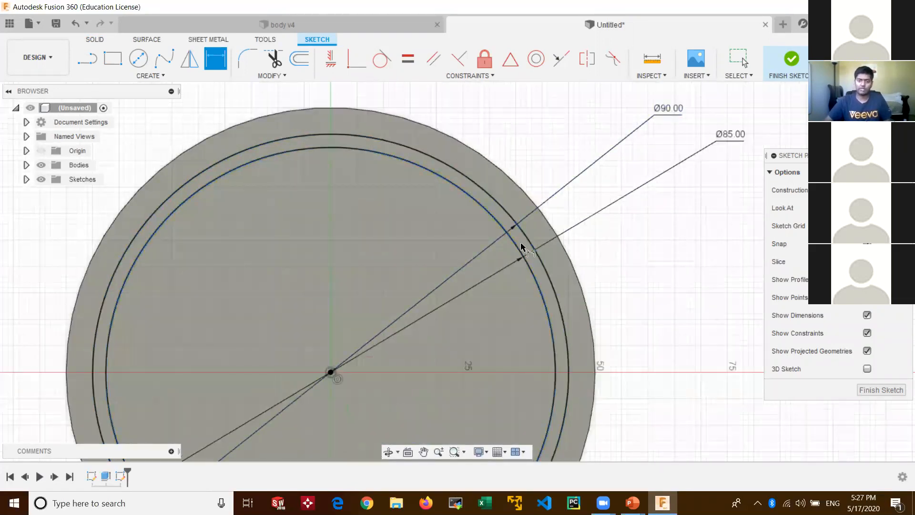
scroll(329, 333, down, 5)
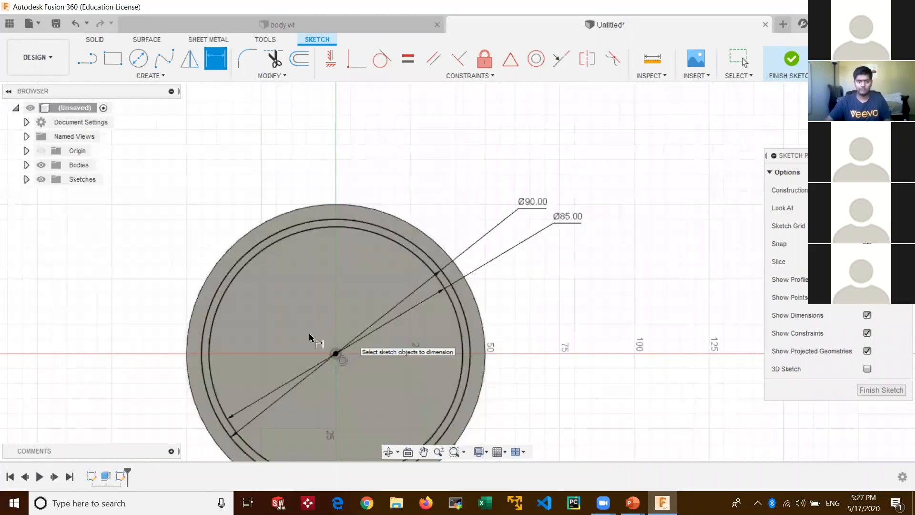
scroll(119, 307, up, 3)
scroll(347, 310, down, 3)
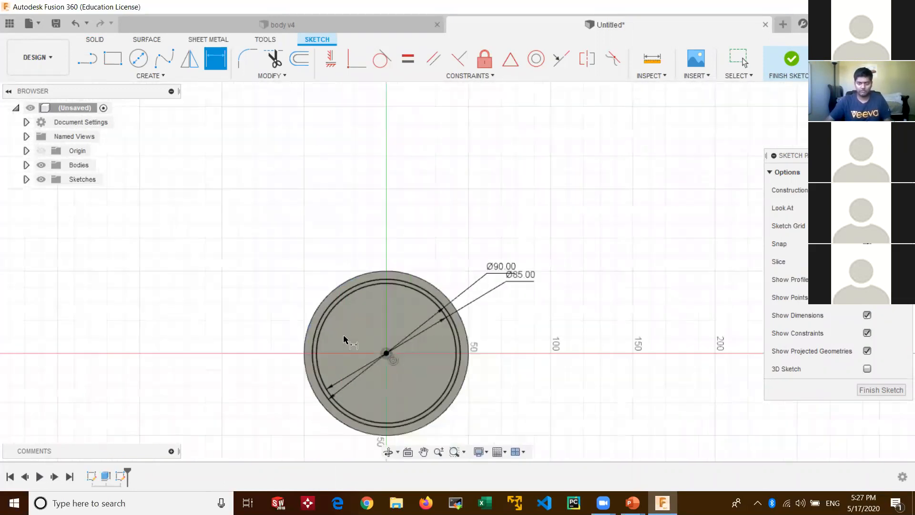
scroll(369, 312, up, 1)
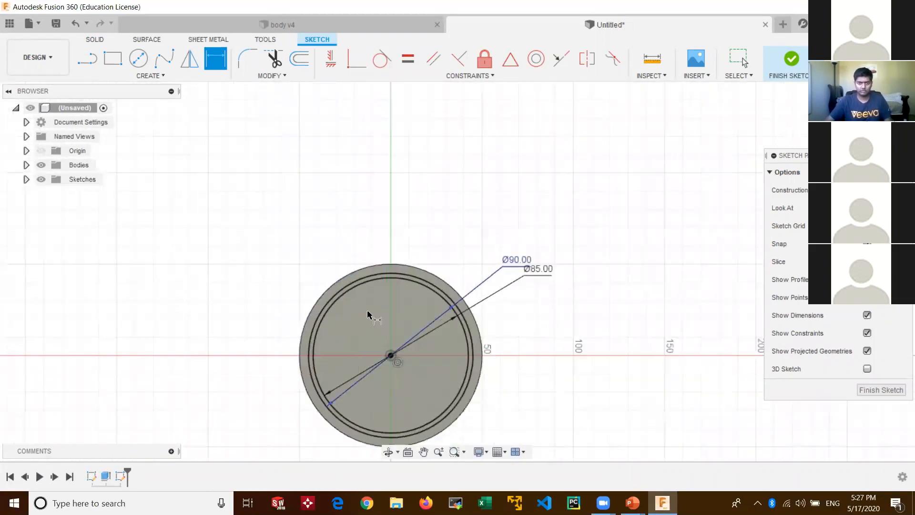
click(150, 76)
mouse_move(143, 102)
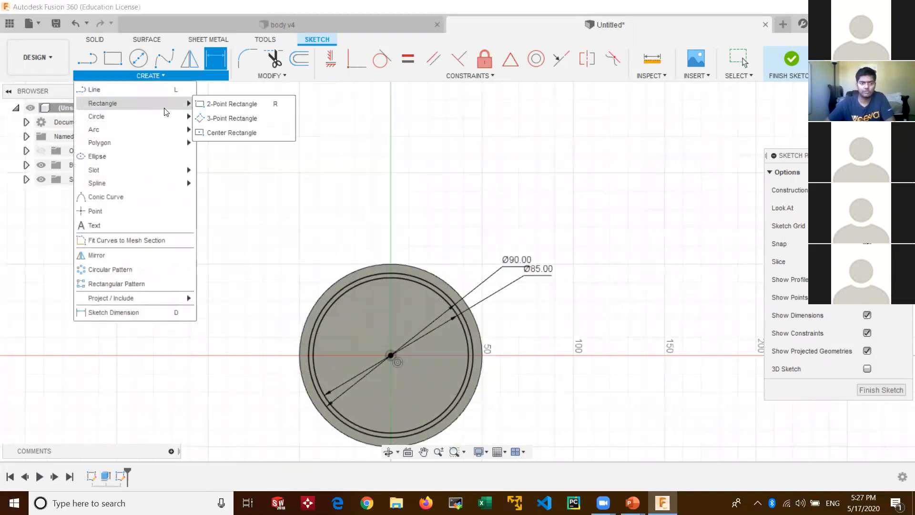
click(260, 133)
scroll(390, 322, up, 2)
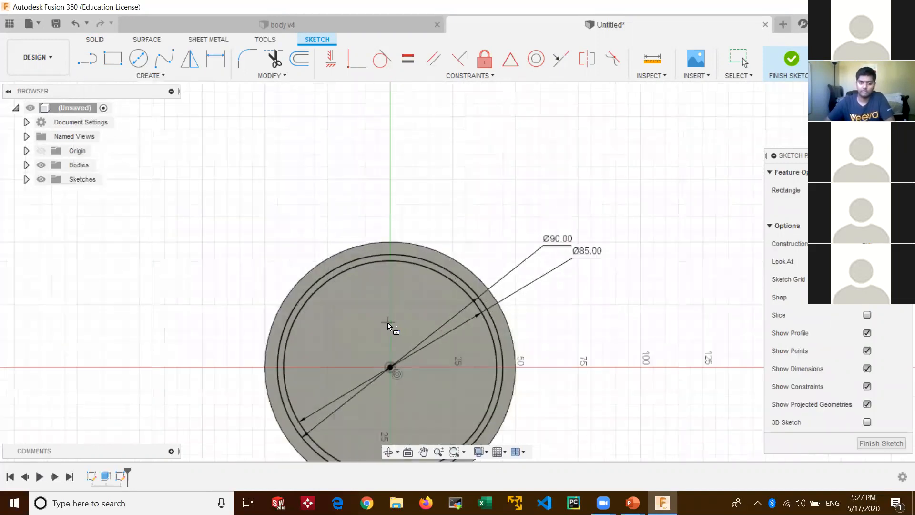
scroll(412, 289, down, 3)
scroll(396, 360, up, 2)
middle_drag(401, 344, 418, 267)
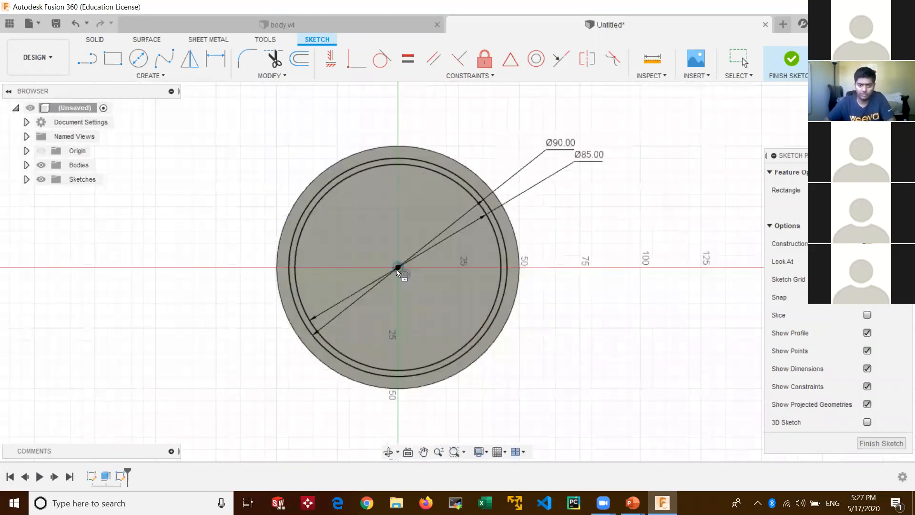
click(398, 268)
click(616, 304)
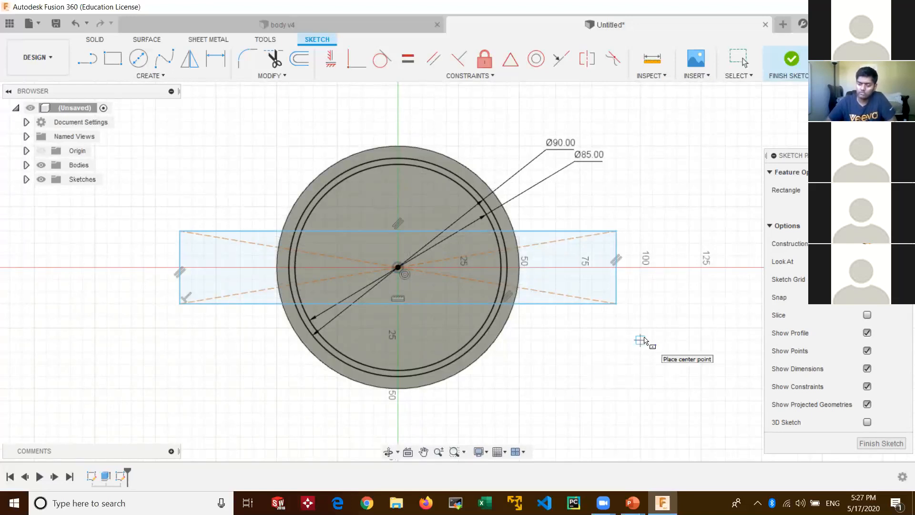
key(Escape)
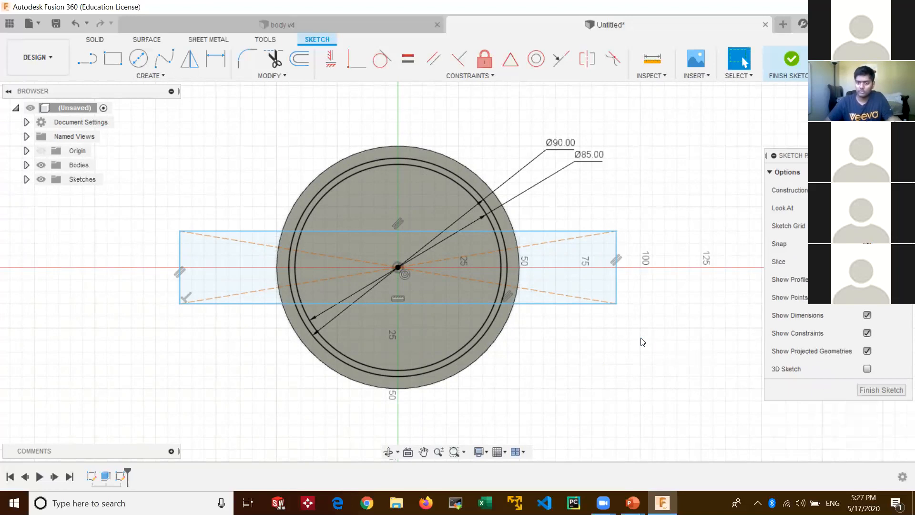
Dimension the center rectangle to 20 mm high and 100 mm wide.
click(216, 60)
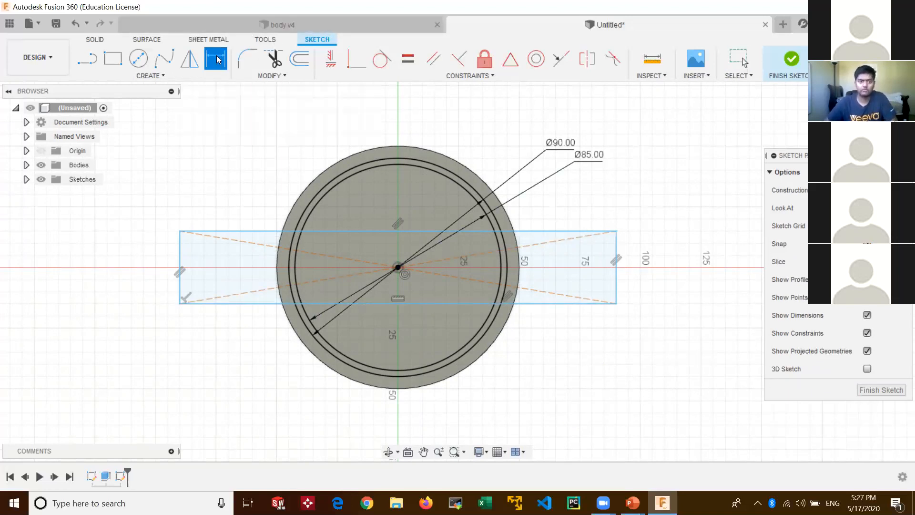
click(180, 265)
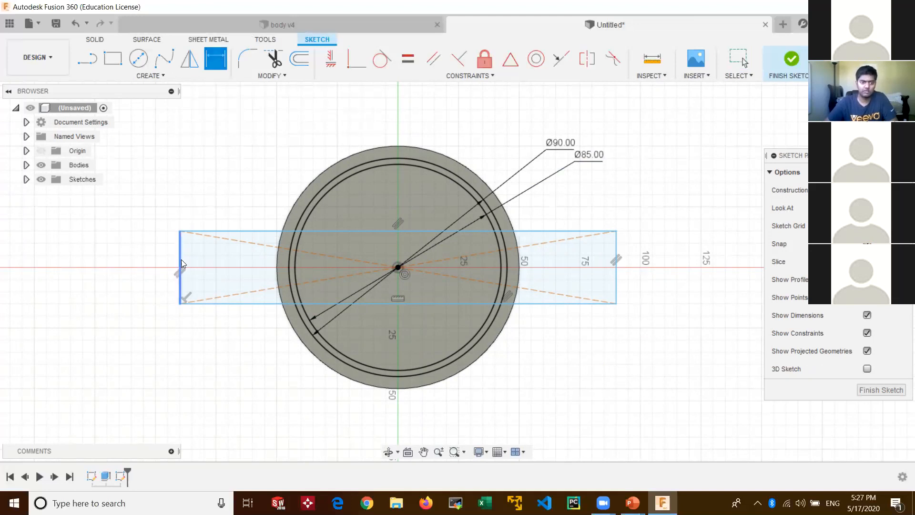
click(144, 272)
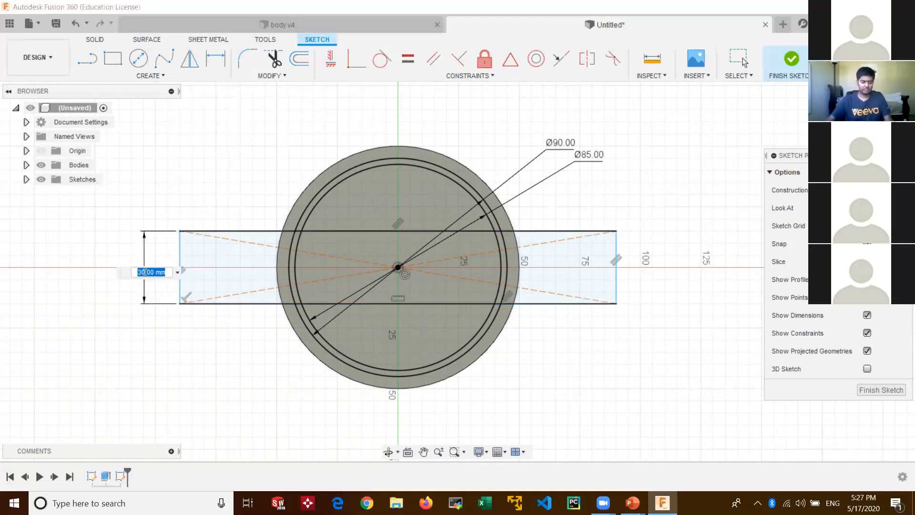
text(20)
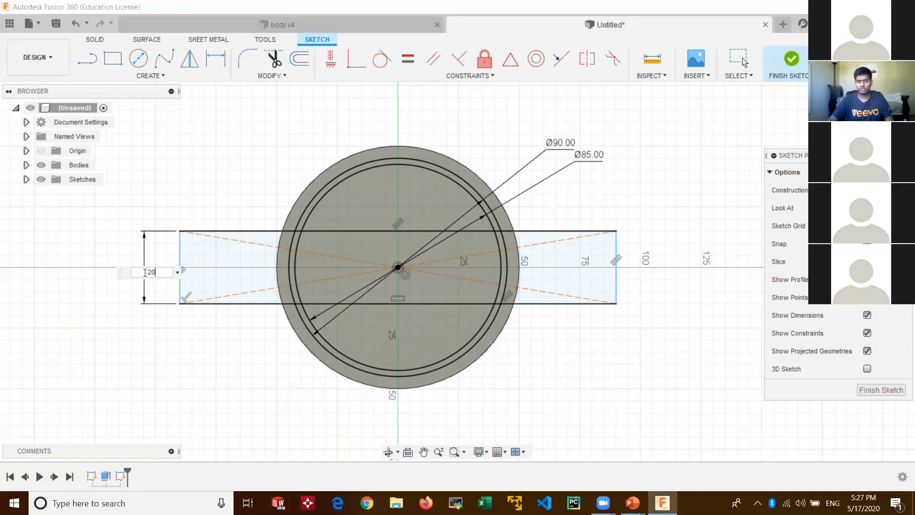
key(Return)
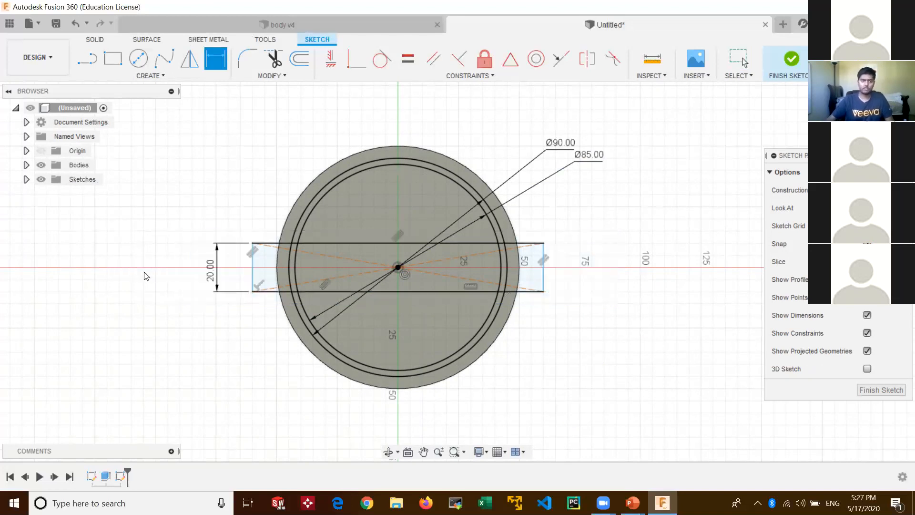
click(350, 242)
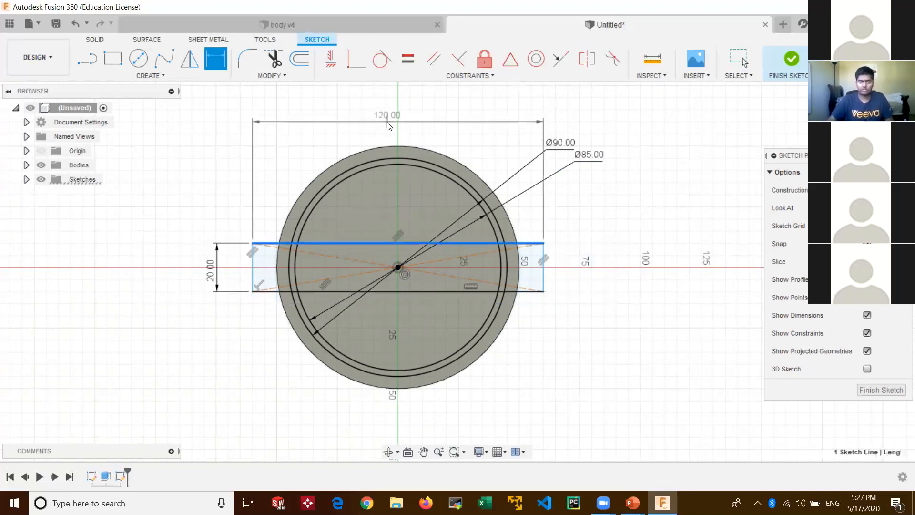
click(388, 122)
text(100)
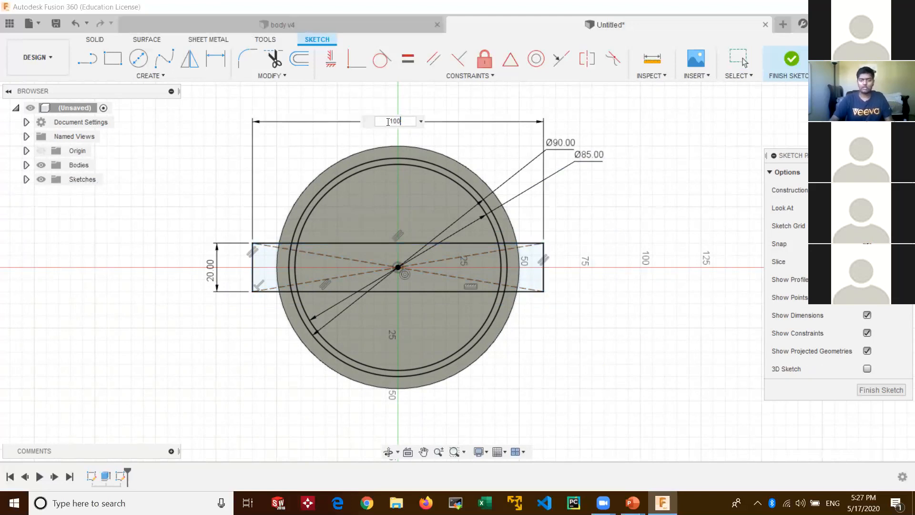
key(Return)
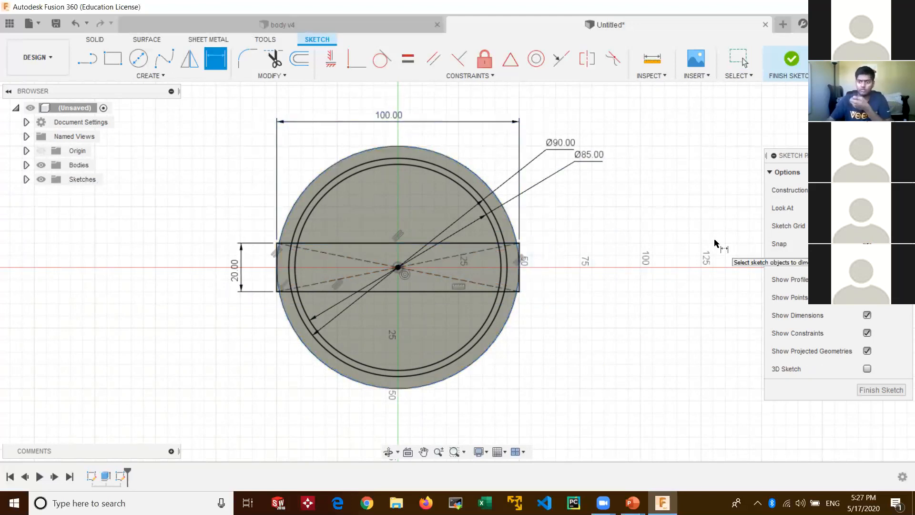
Save the design as cap in the IEEE Bottle V3 project.
scroll(410, 258, up, 4)
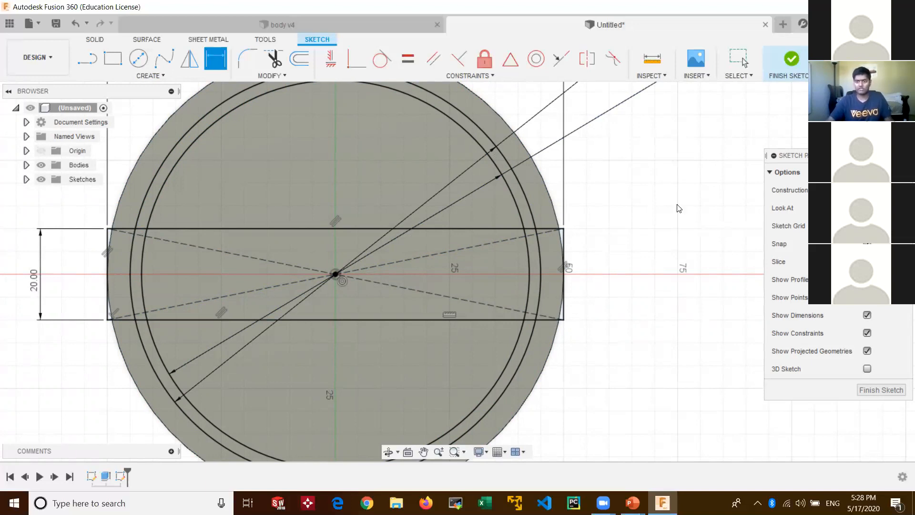
key(ctrl+s)
text(CA)
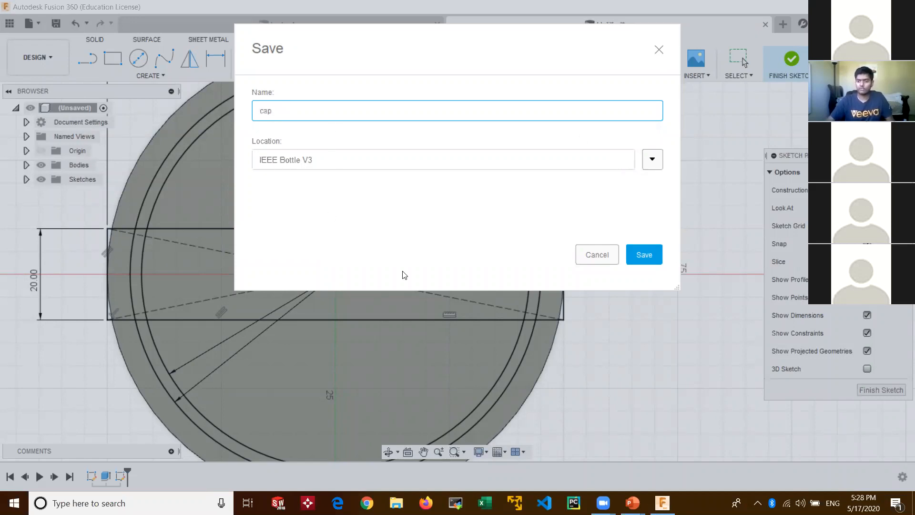
click(643, 255)
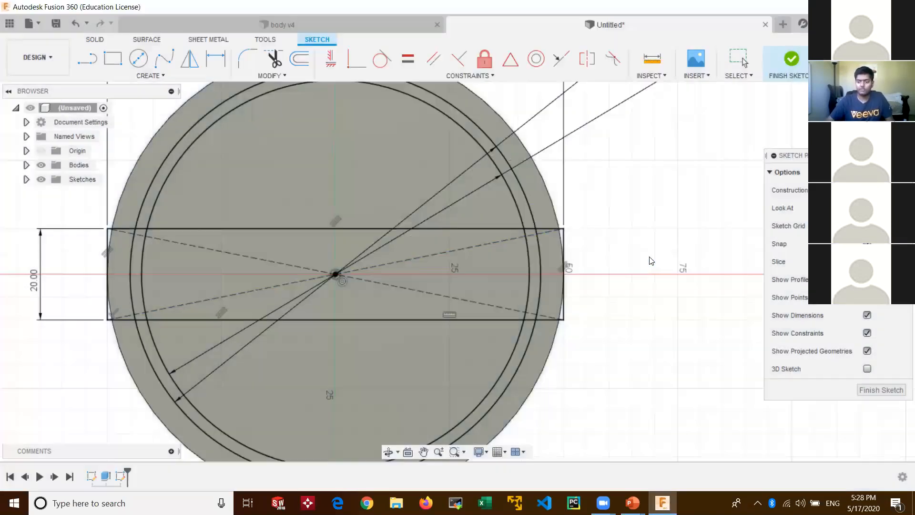
Select the two arc-shaped regions where the rectangle overlaps the ring between the 85 and 90 mm circles.
scroll(248, 345, down, 3)
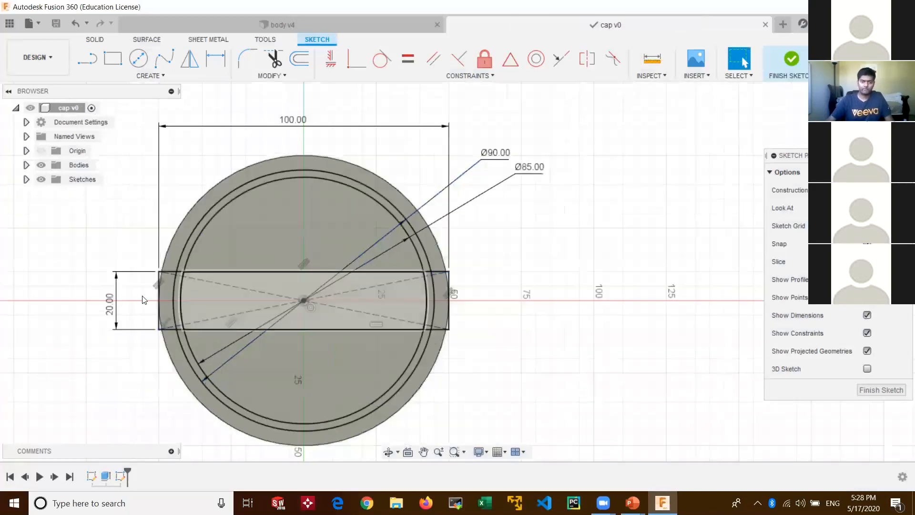
scroll(198, 317, up, 3)
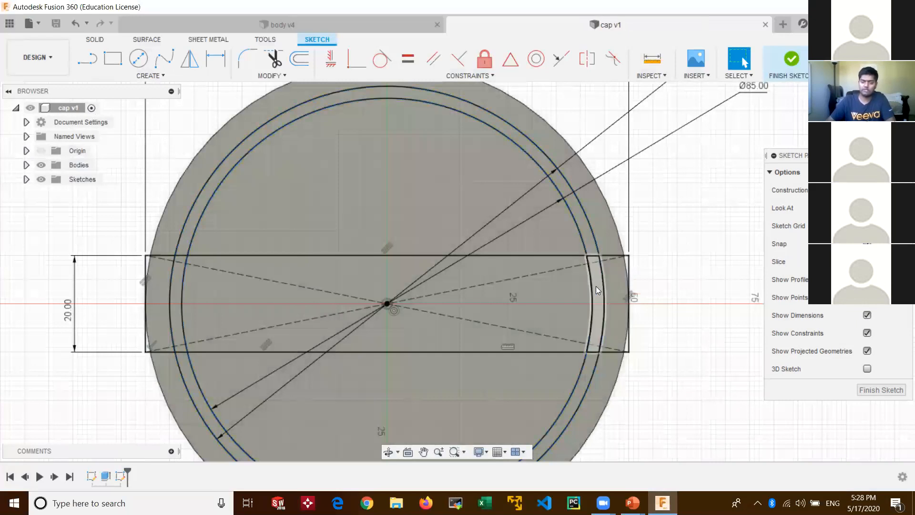
click(178, 295)
shift+click(595, 309)
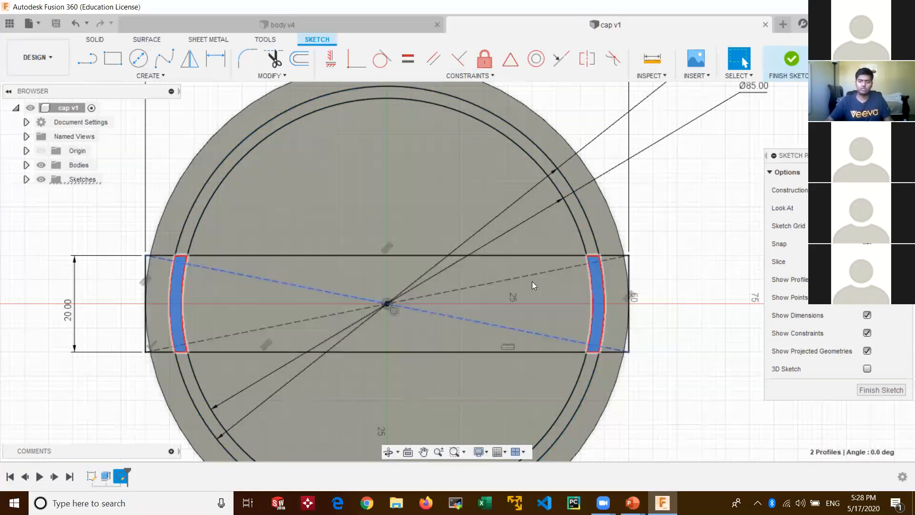
Switch to the PowerPoint slides, read the snap fit latch extrusion instructions for the cap, and return to Fusion 360.
key(alt+Tab)
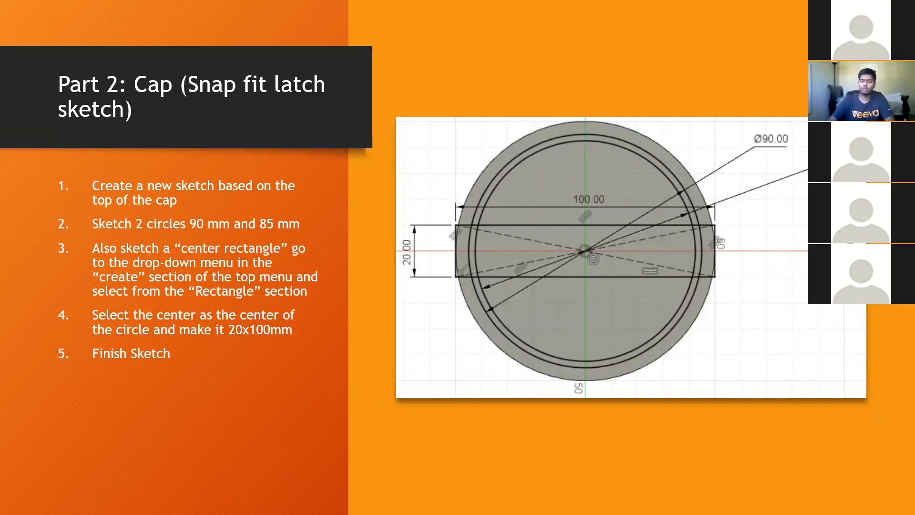
key(Right)
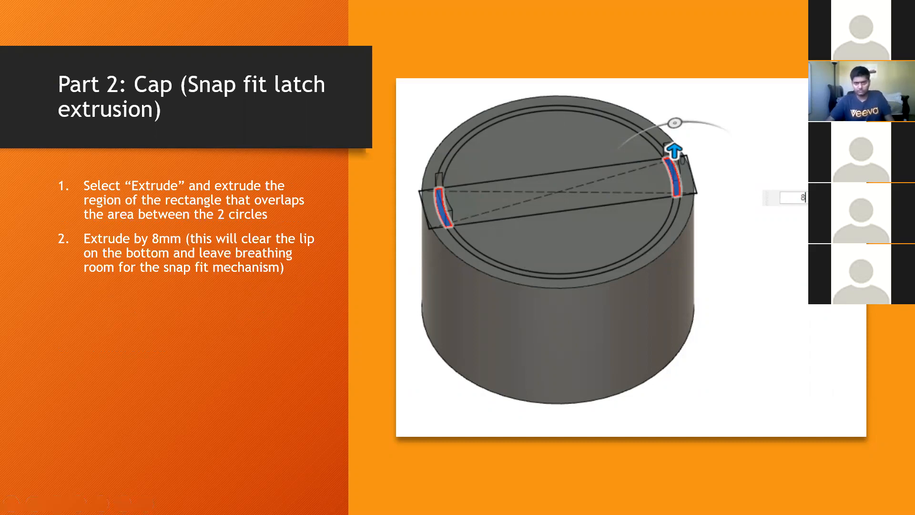
key(alt+Tab)
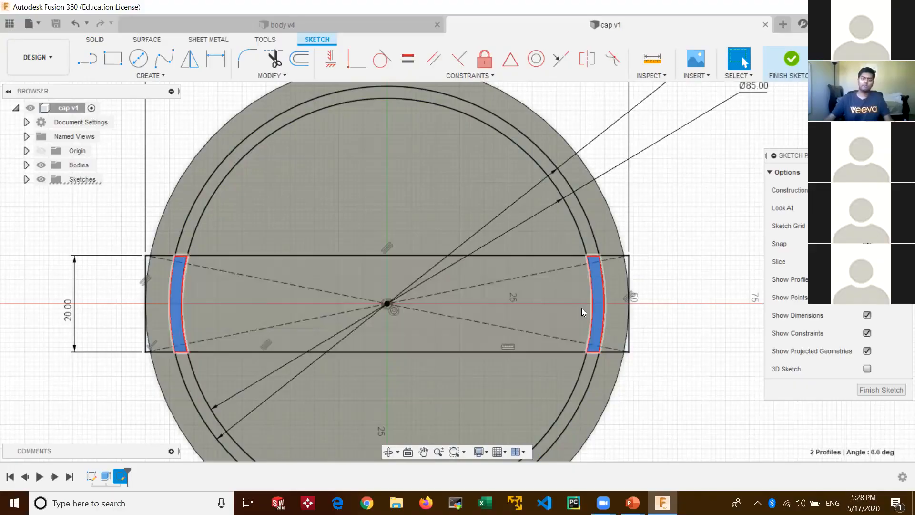
Finish the sketch and extrude the two regions where the rectangle overlaps the ring between the circles by 8 mm.
click(791, 59)
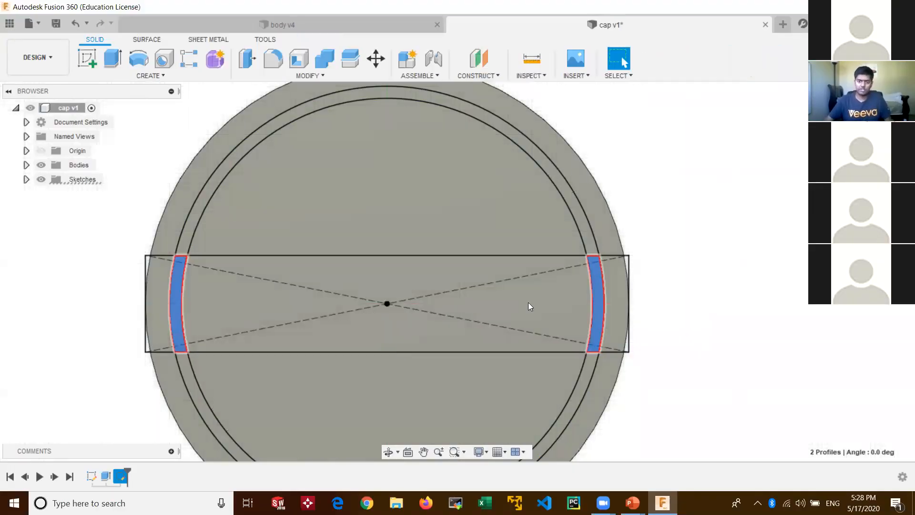
key(e)
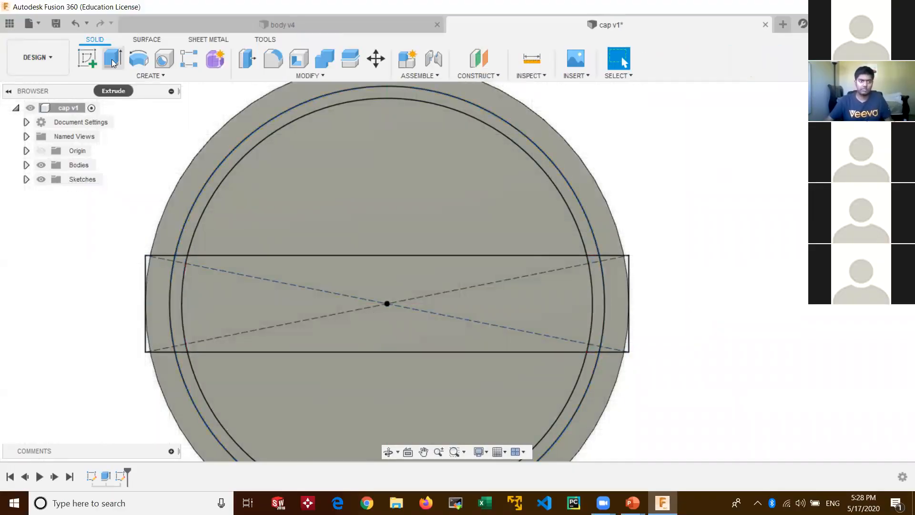
click(602, 286)
click(176, 295)
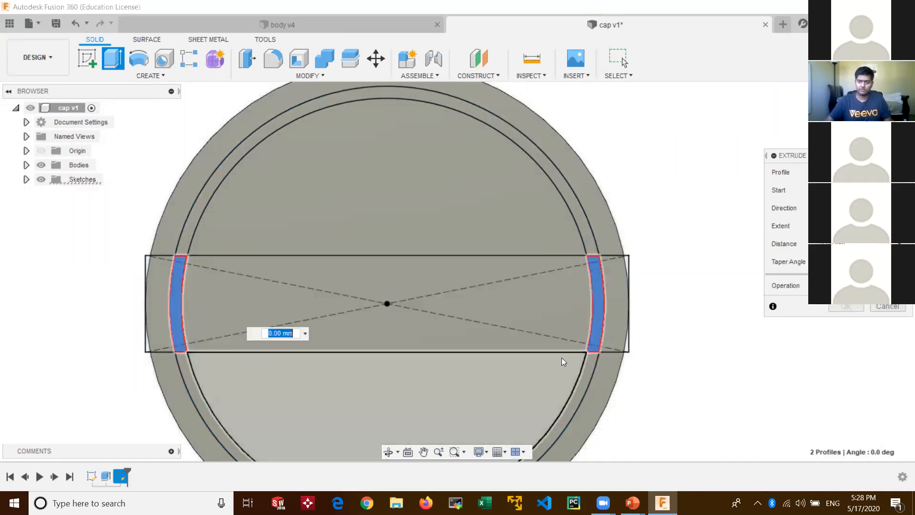
text(8)
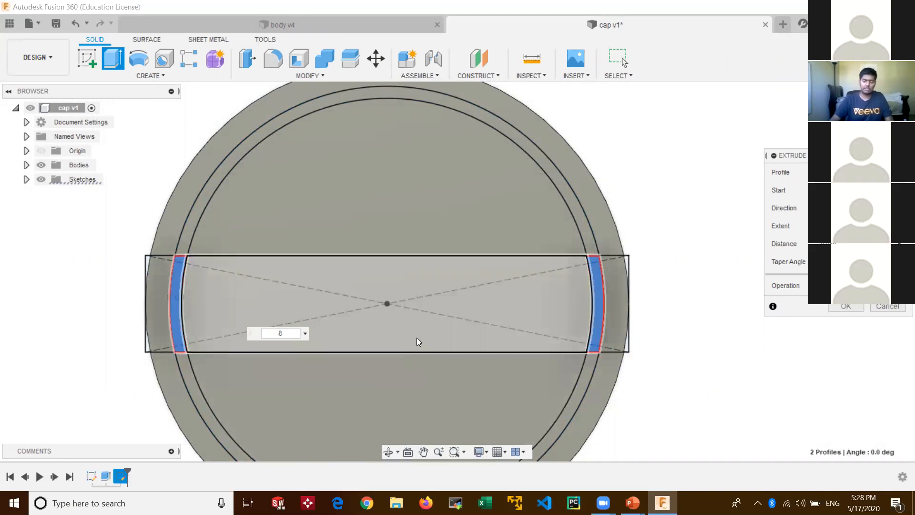
key(Return)
drag(417, 337, 414, 263)
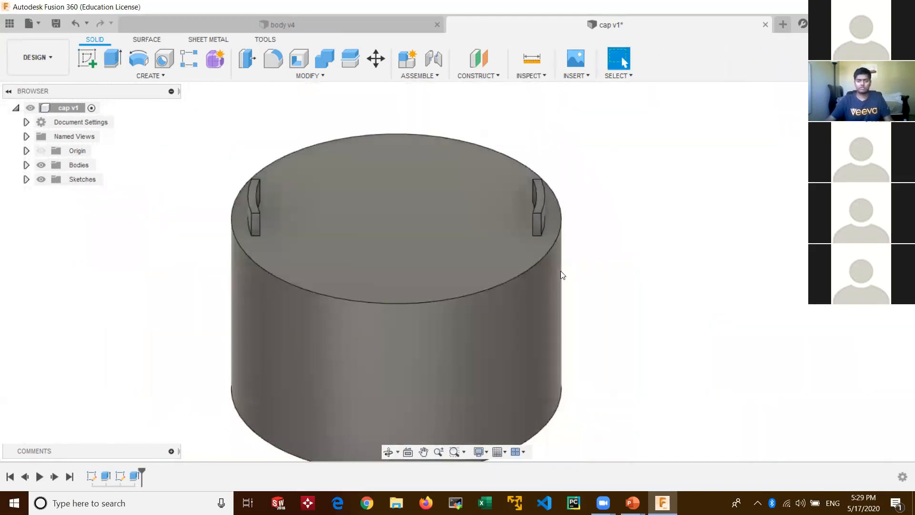
scroll(569, 237, up, 3)
scroll(9, 230, up, 2)
scroll(3, 229, down, 3)
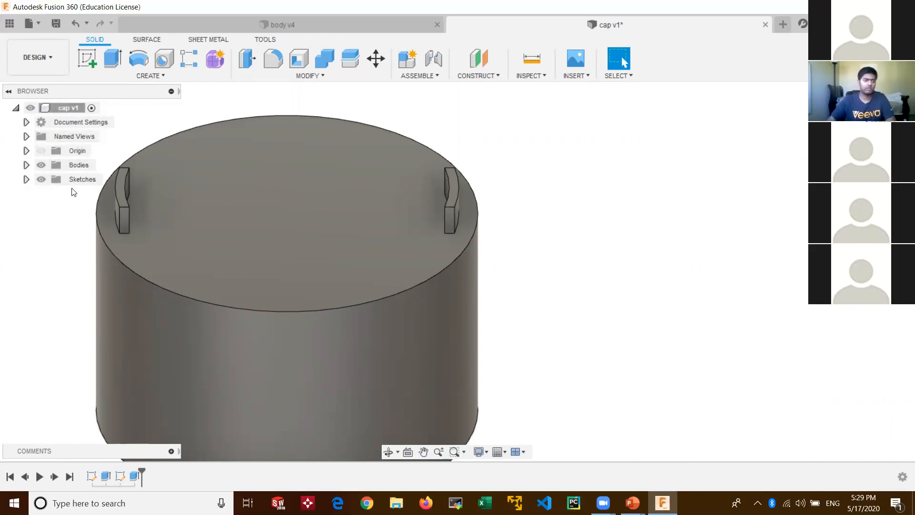
Show Sketch2 on the cap's top face to compare it with the extruded latches, and hide it again.
click(26, 179)
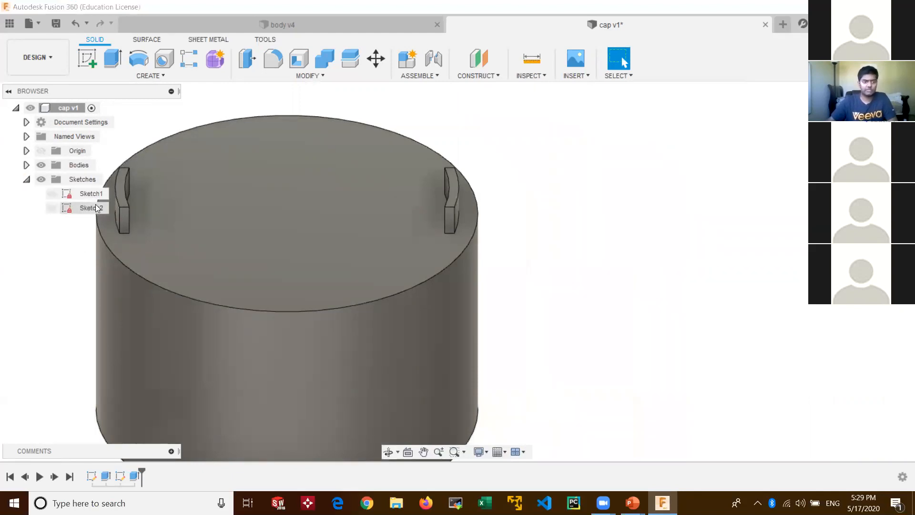
click(92, 196)
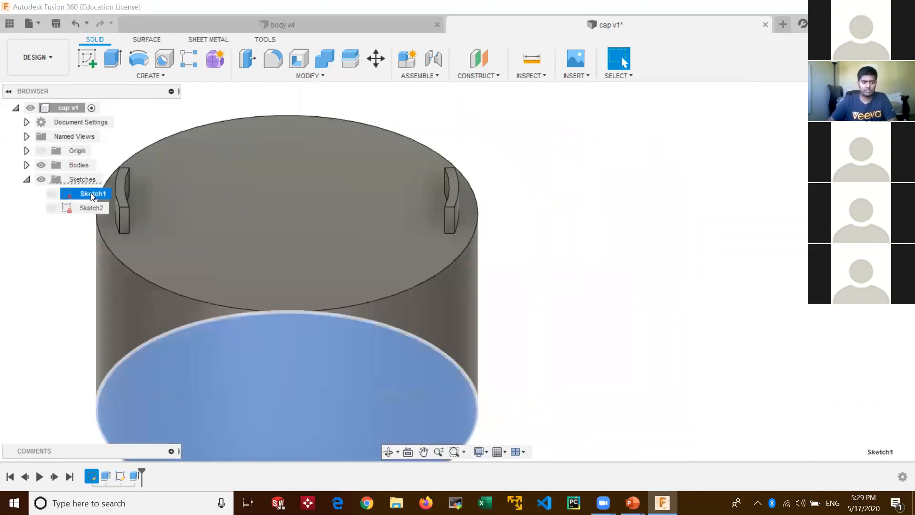
scroll(459, 387, down, 5)
scroll(391, 403, down, 2)
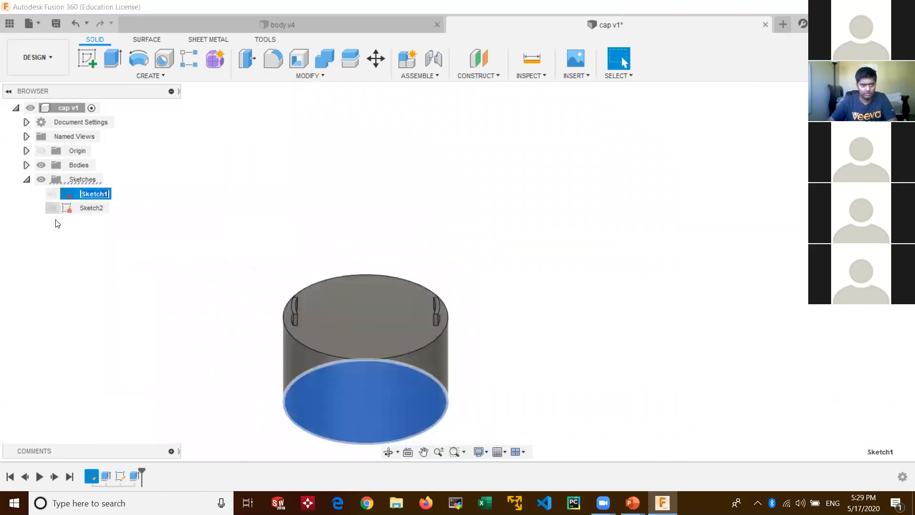
click(82, 261)
click(55, 208)
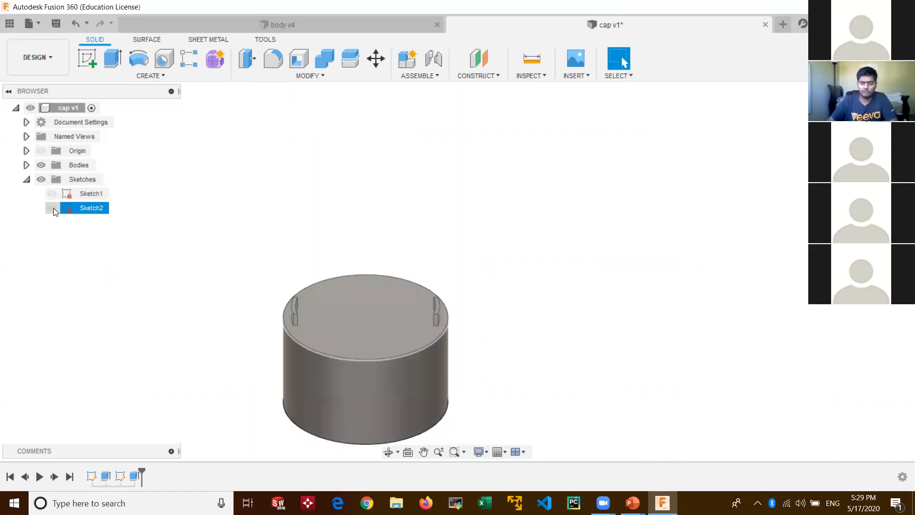
click(53, 208)
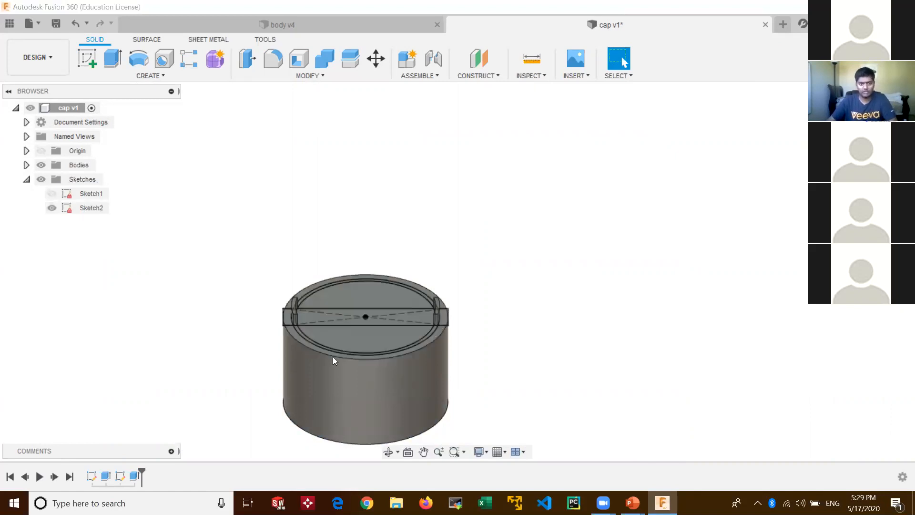
scroll(432, 373, down, 1)
scroll(407, 357, up, 5)
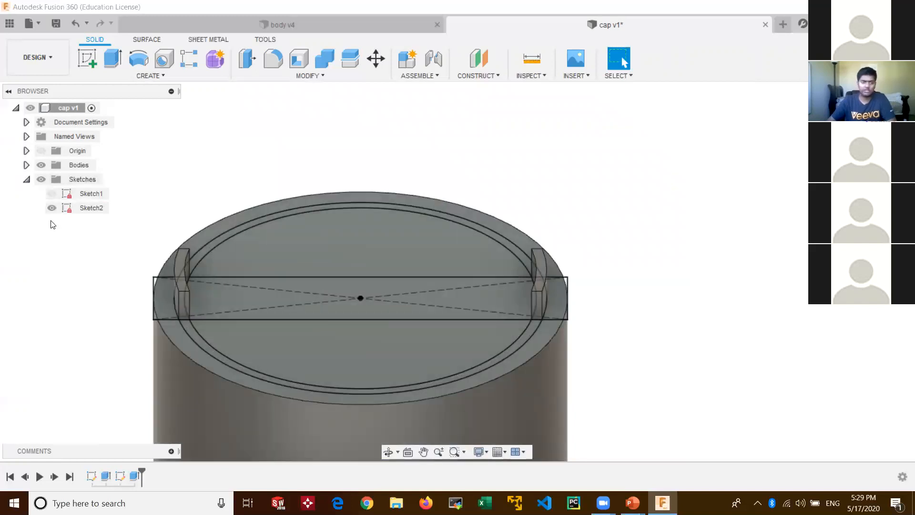
click(51, 210)
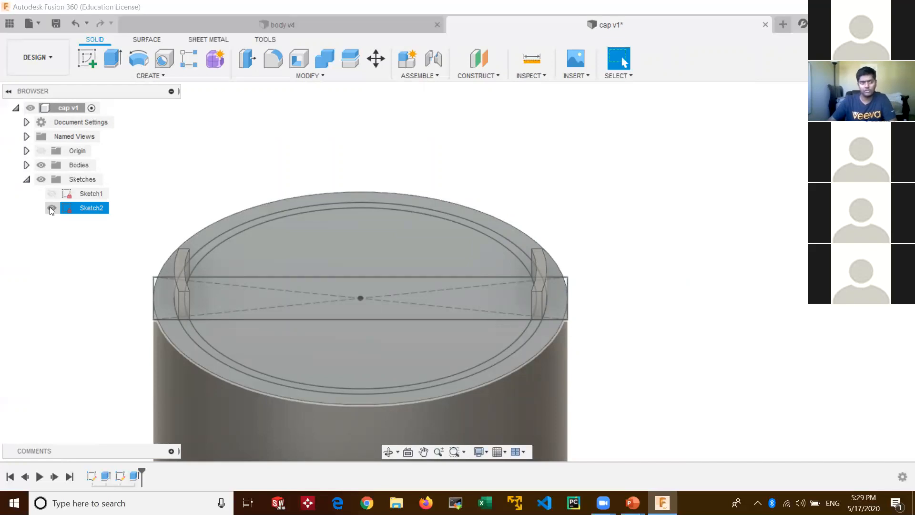
click(52, 208)
click(606, 351)
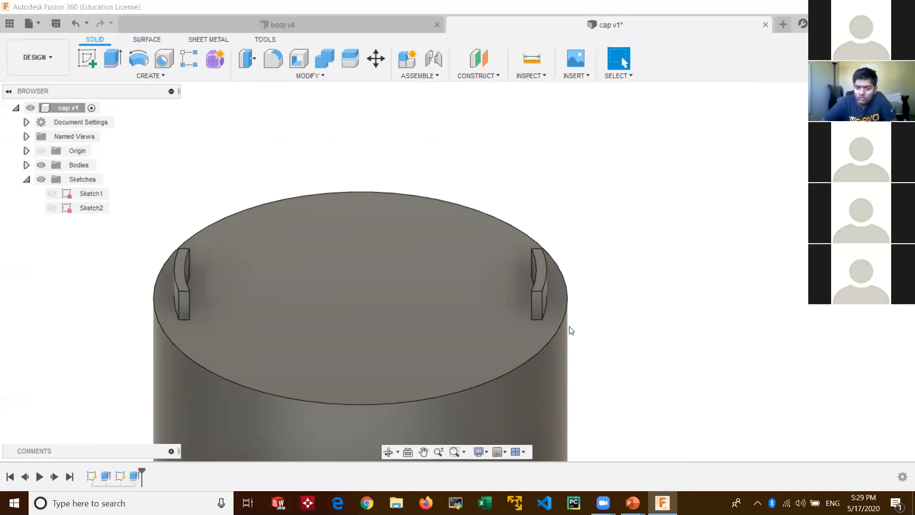
Undo the latch extrusion, reopen Sketch2 for editing, and make its geometry visible.
key(ctrl+z)
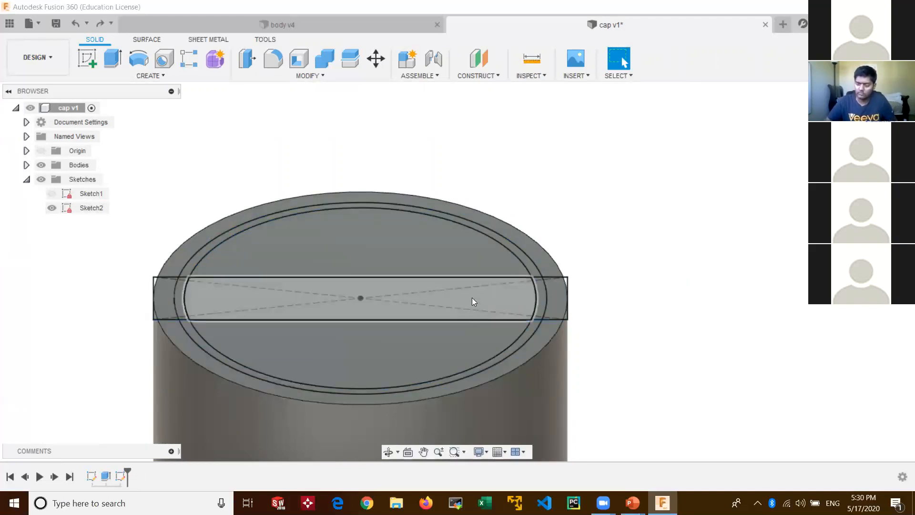
click(92, 209)
double_click(89, 213)
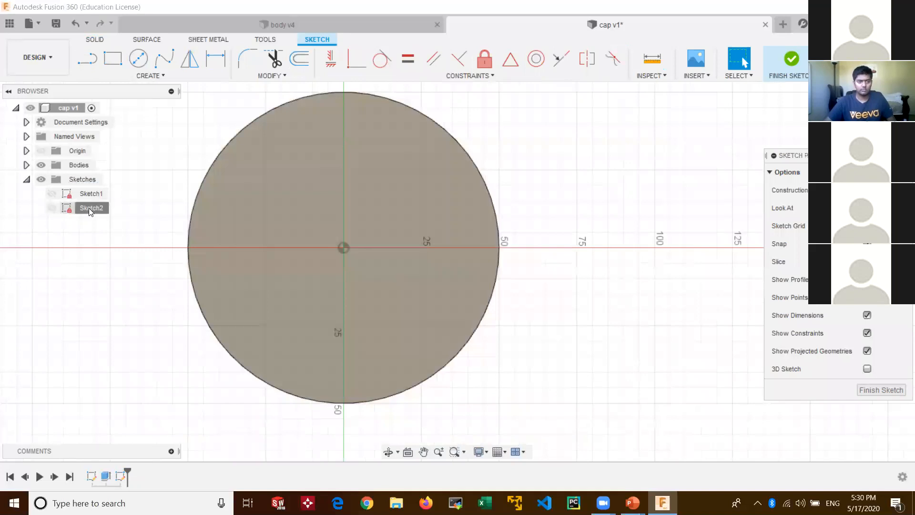
click(88, 208)
scroll(220, 235, down, 2)
click(51, 208)
scroll(229, 245, up, 4)
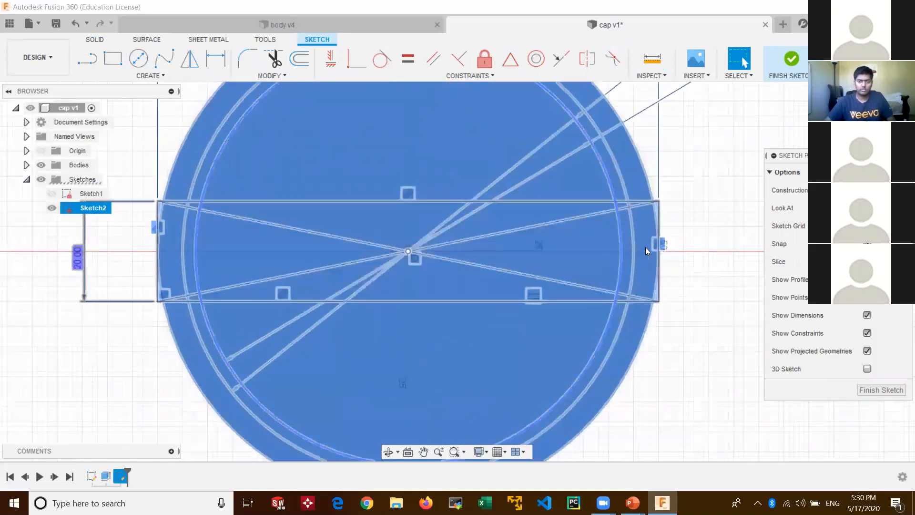
click(646, 247)
scroll(595, 255, down, 3)
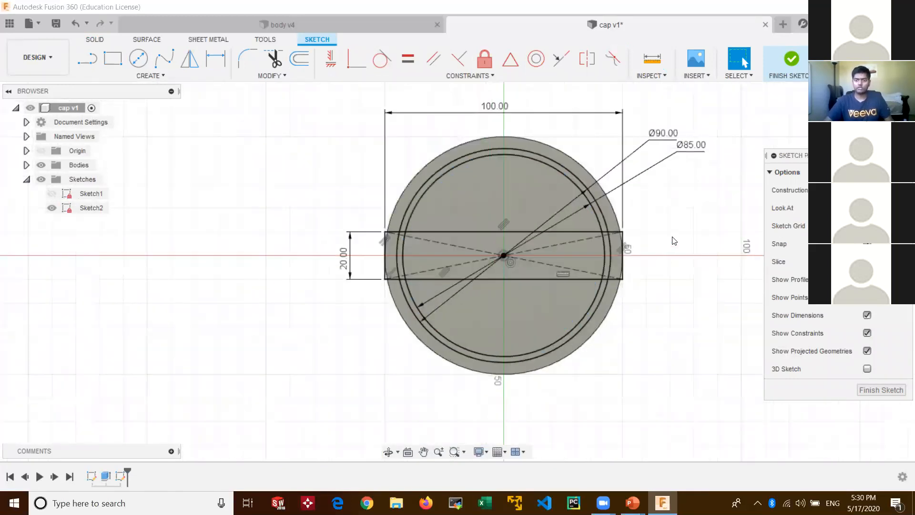
mouse_move(649, 239)
middle_down()
mouse_move(594, 255)
mouse_move(602, 257)
middle_up()
scroll(602, 257, up, 1)
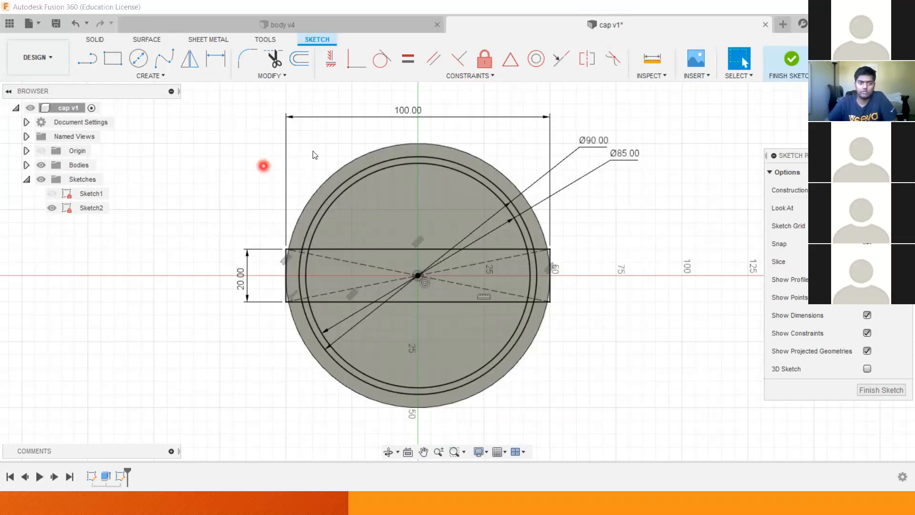
click(160, 77)
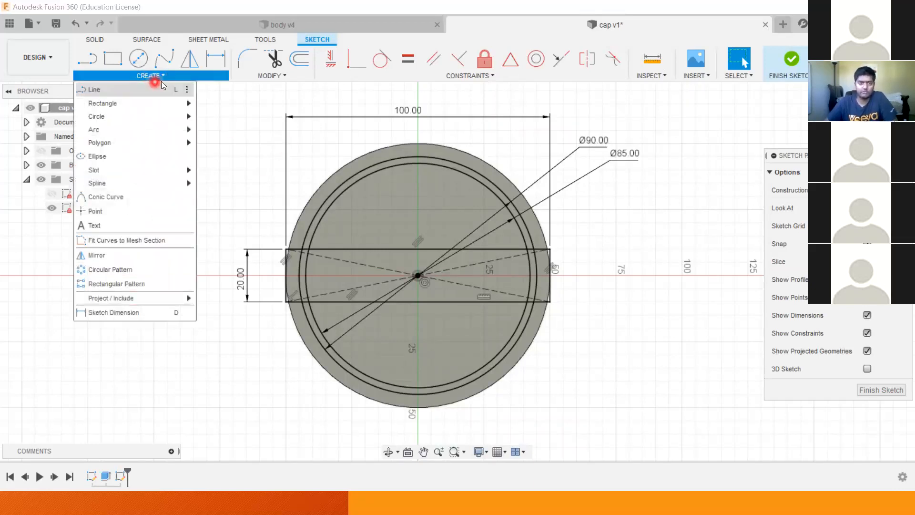
mouse_move(161, 104)
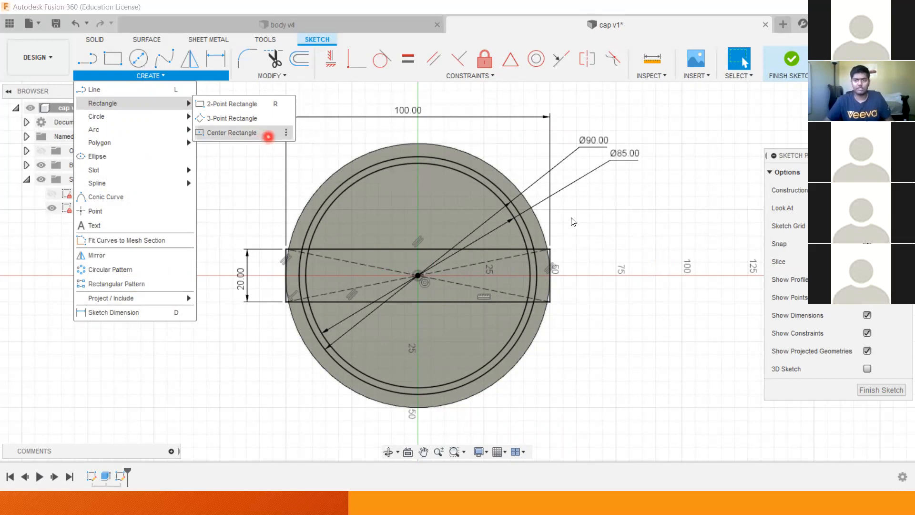
click(603, 209)
key(ctrl+z)
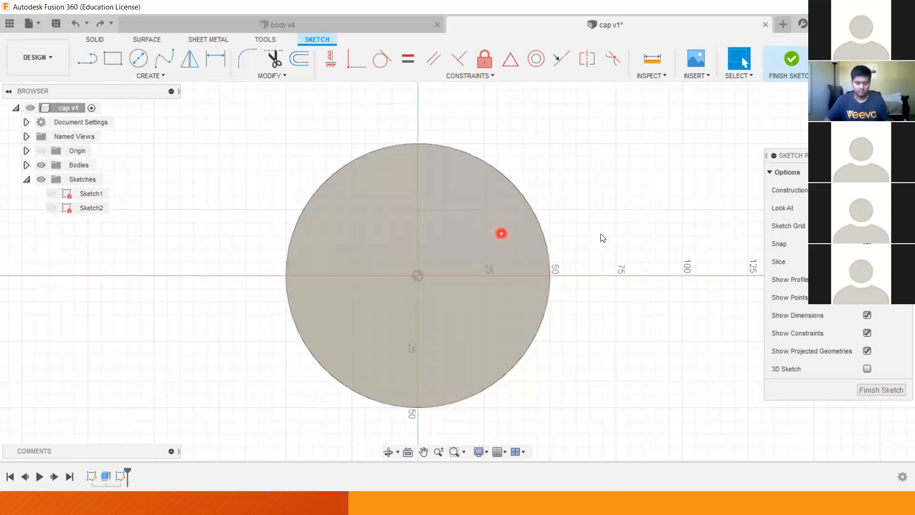
key(ctrl+y)
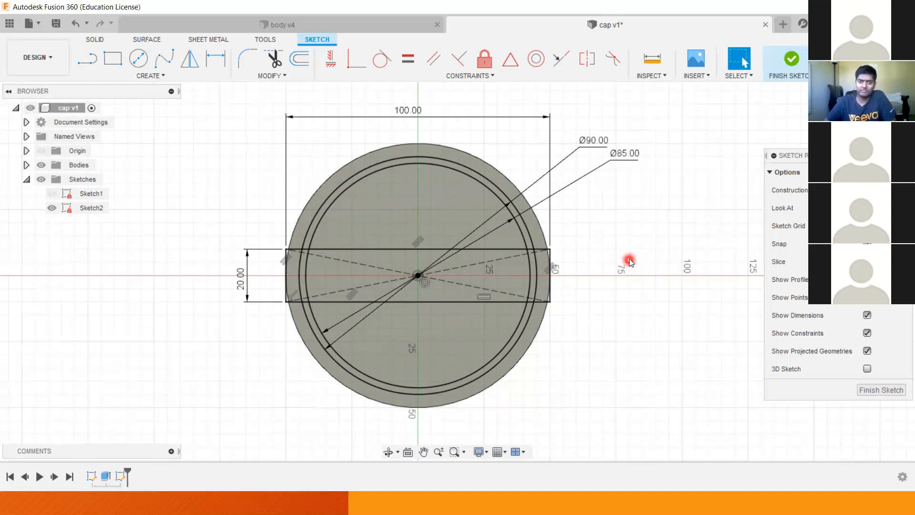
click(307, 314)
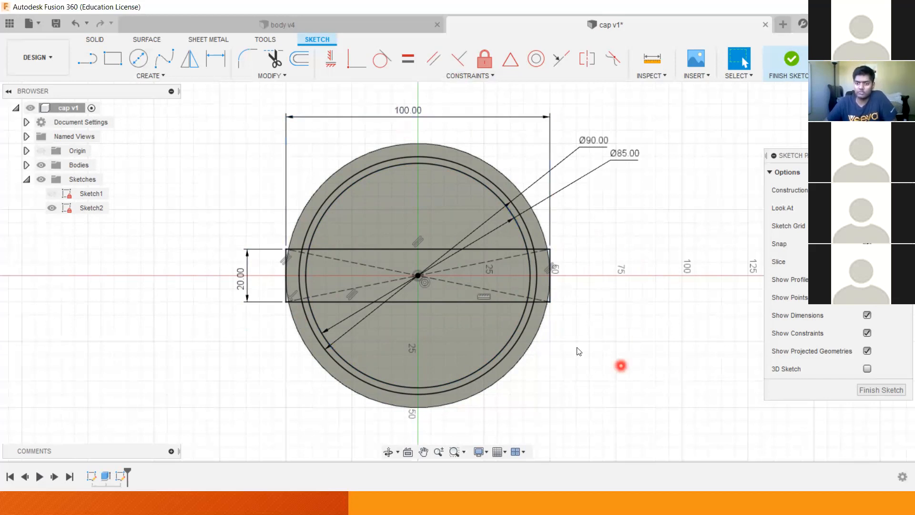
Finish the sketch and extrude the two regions where the rectangle crosses the ring between the circles by 8 mm.
click(795, 57)
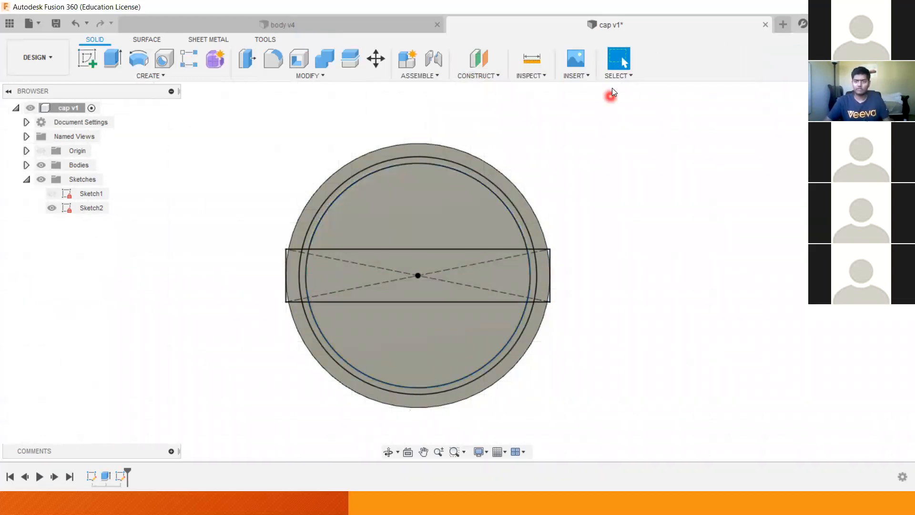
click(113, 58)
click(304, 266)
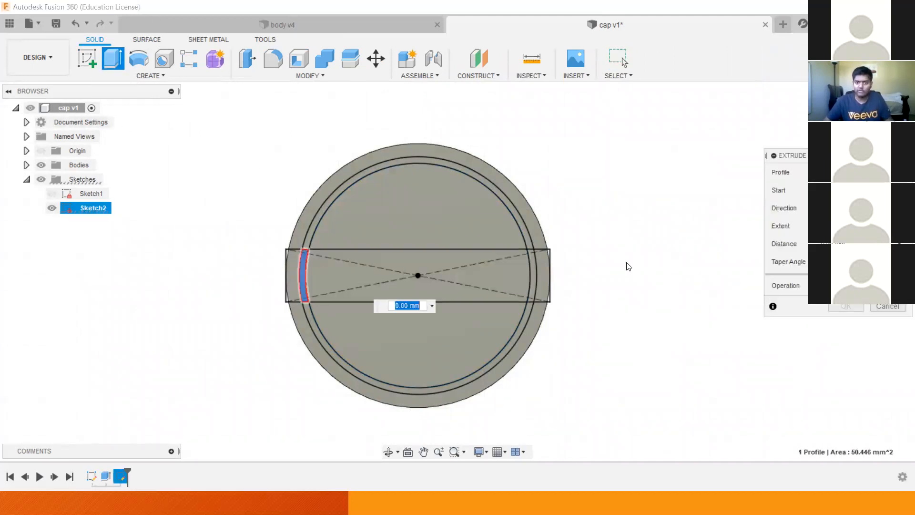
click(533, 273)
text(8)
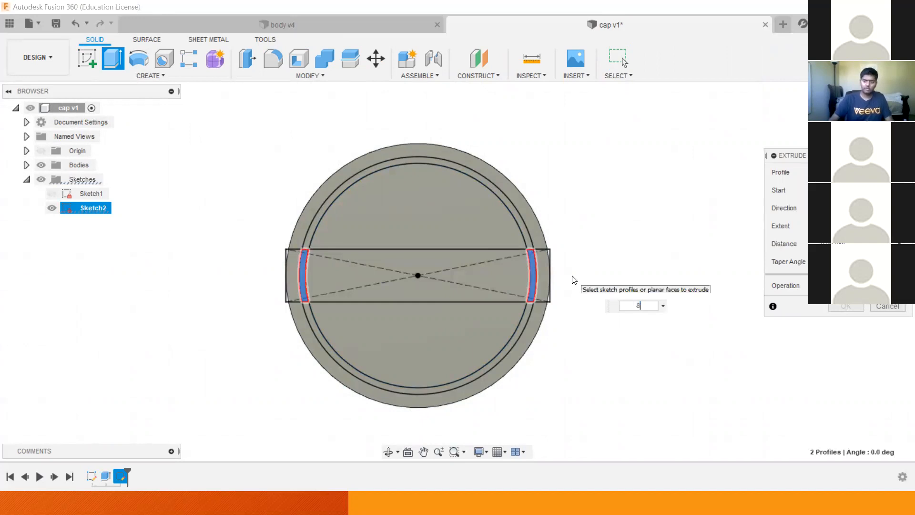
key(Return)
shift+middle_drag(595, 289, 582, 179)
scroll(376, 189, up, 2)
scroll(375, 189, down, 2)
middle_drag(564, 137, 591, 177)
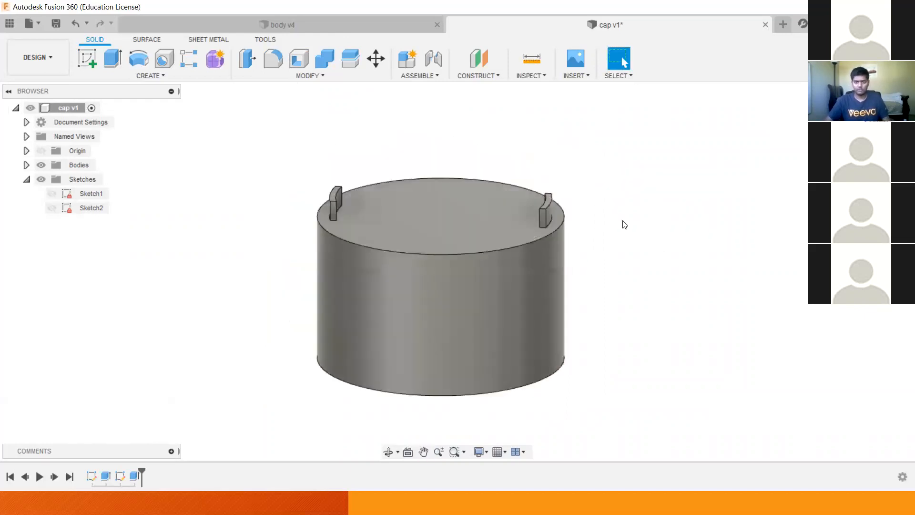
Switch to the PowerPoint slides, advance to the snap fit latch Sketch #2 instructions, read them, and return to Fusion 360.
key(alt+Tab)
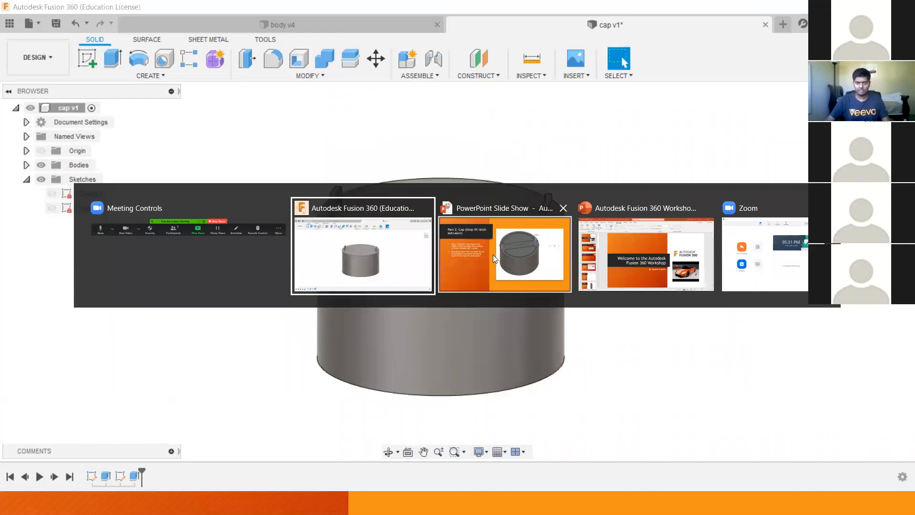
click(504, 254)
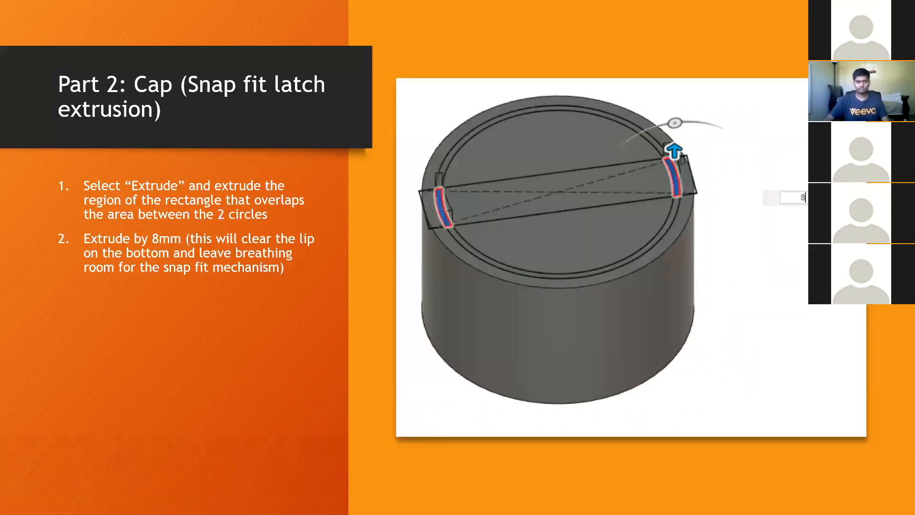
key(Right)
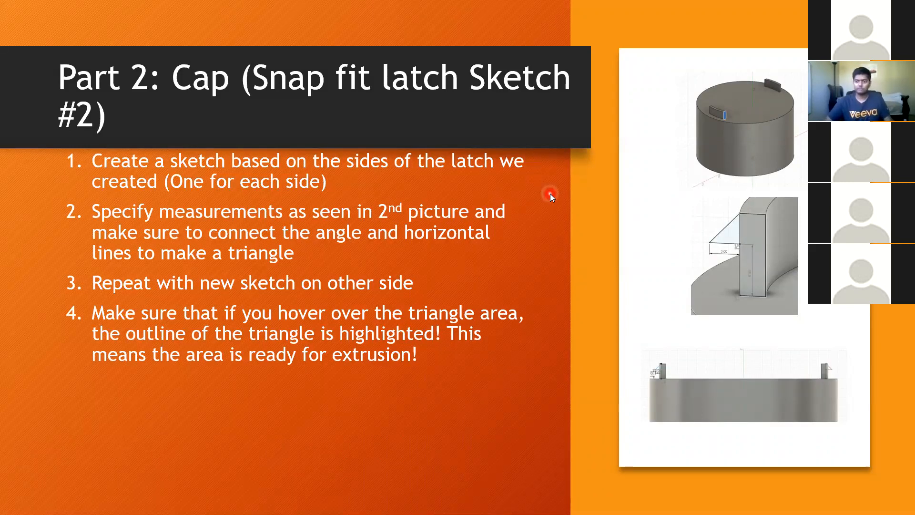
key(alt+Tab)
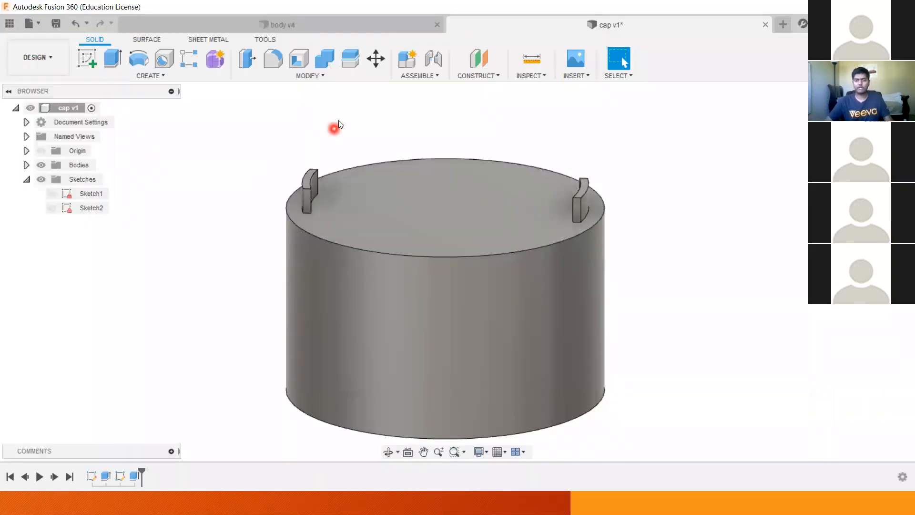
Start a new sketch on the narrow flat end face of one latch on the cap's top face.
middle_drag(339, 133, 386, 170)
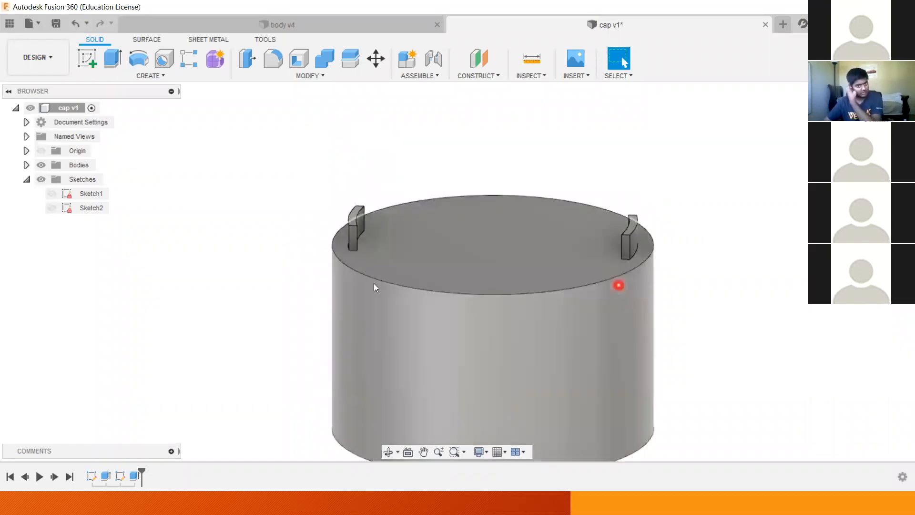
scroll(336, 292, up, 2)
shift+middle_drag(335, 290, 176, 112)
click(88, 60)
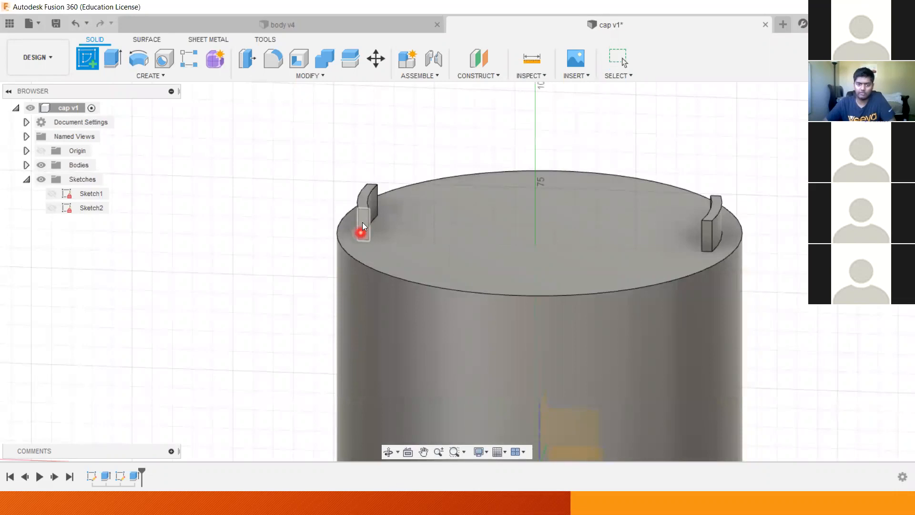
click(362, 222)
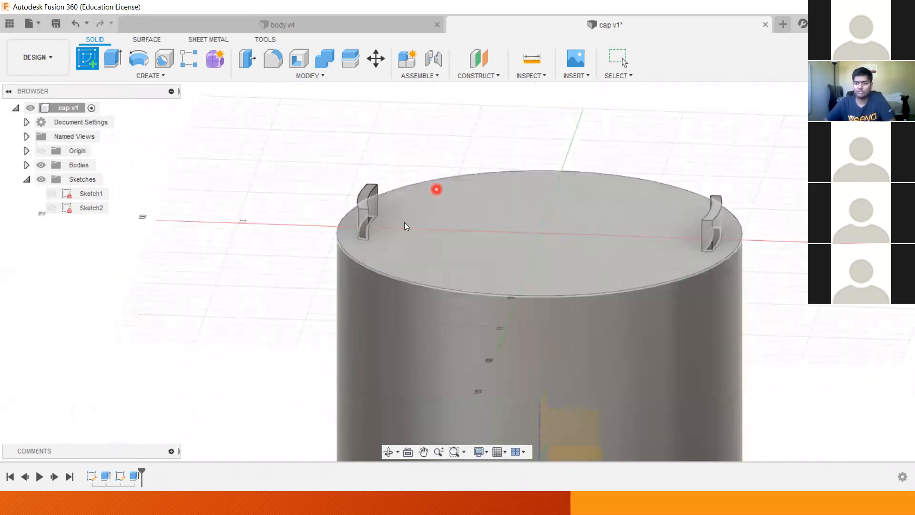
scroll(364, 224, up, 4)
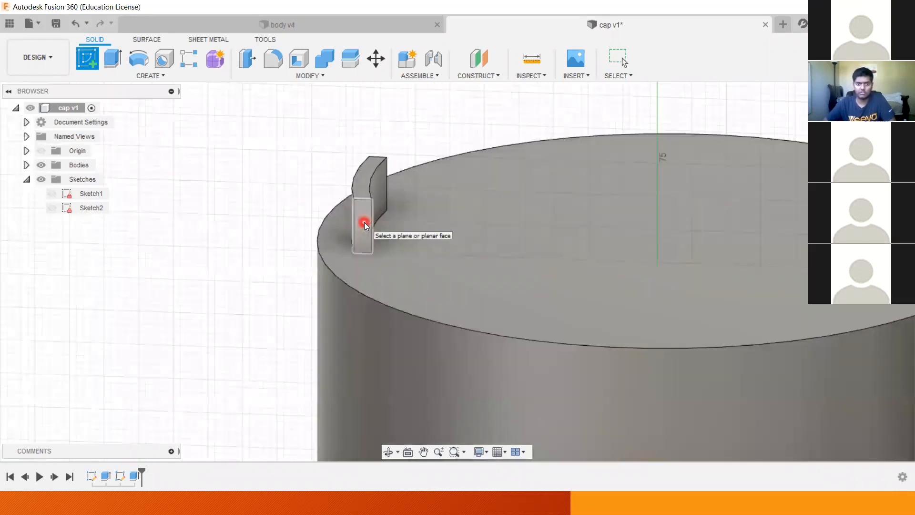
click(364, 224)
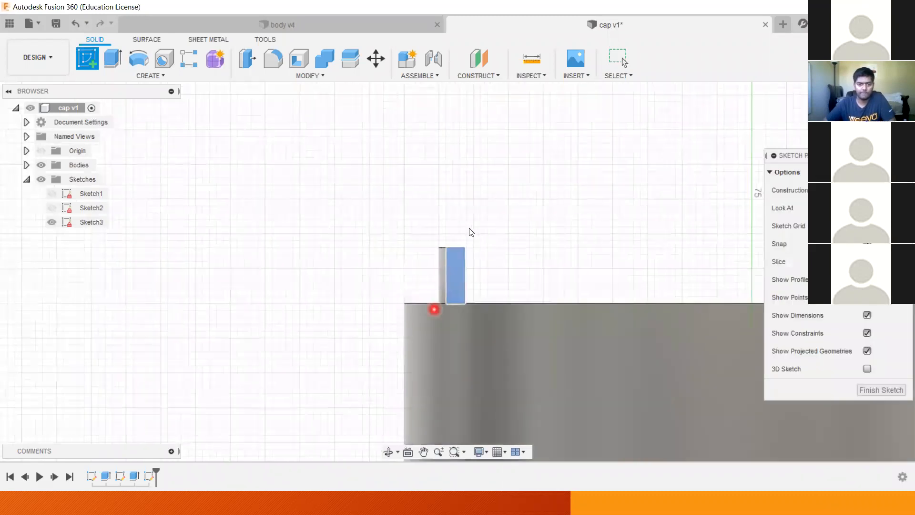
Draw a vertical line about 5 mm long up the latch's outer edge from its bottom corner.
click(86, 66)
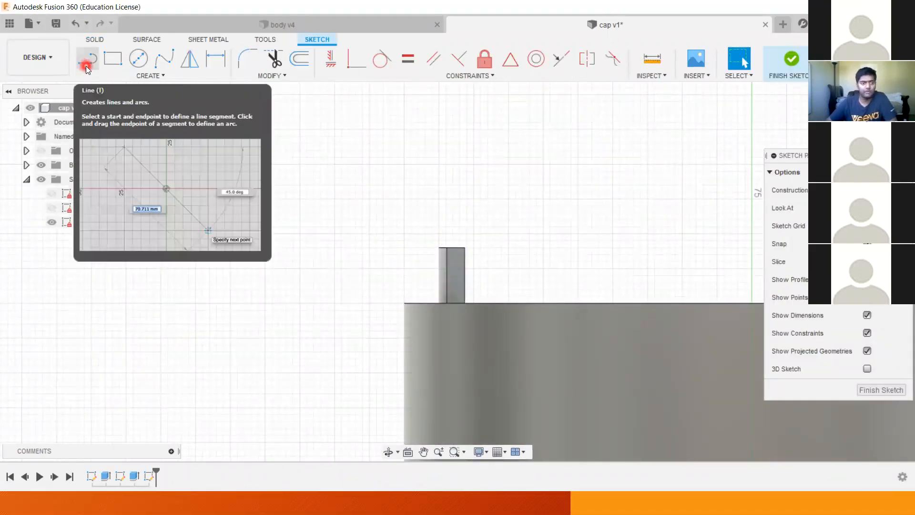
scroll(465, 285, up, 10)
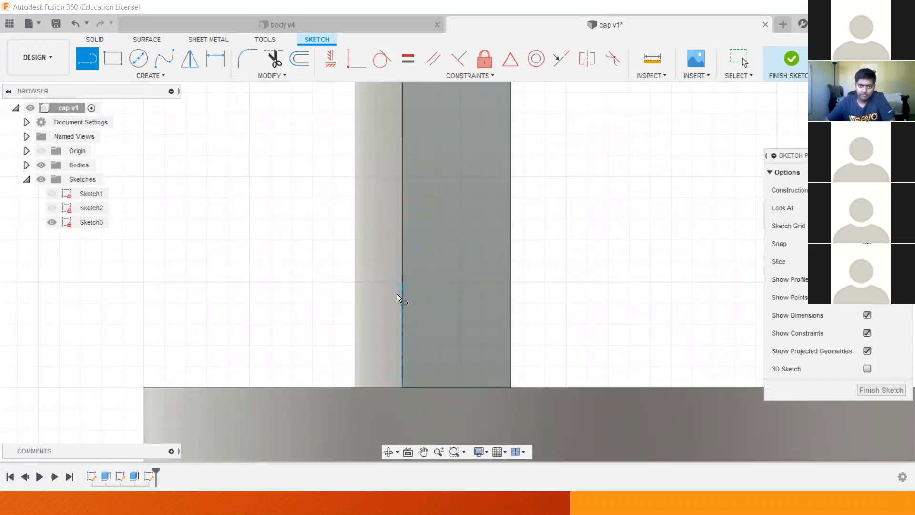
click(402, 387)
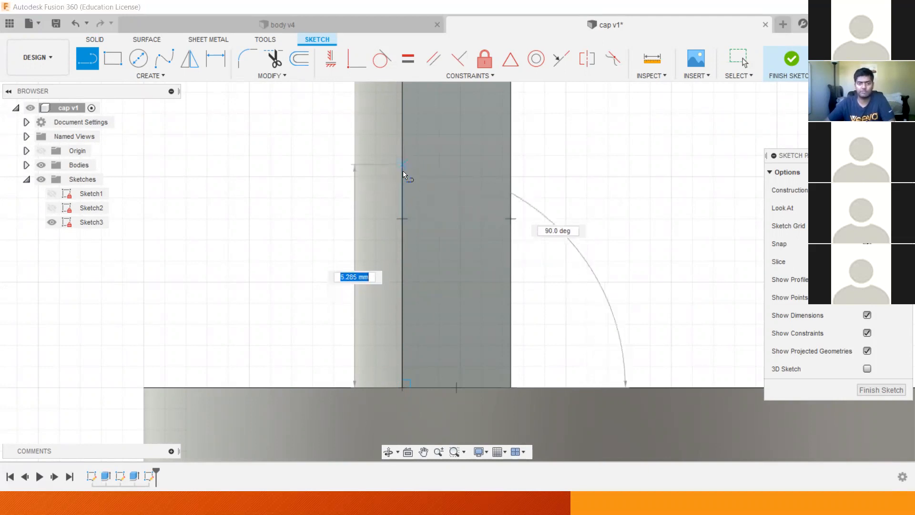
double_click(402, 177)
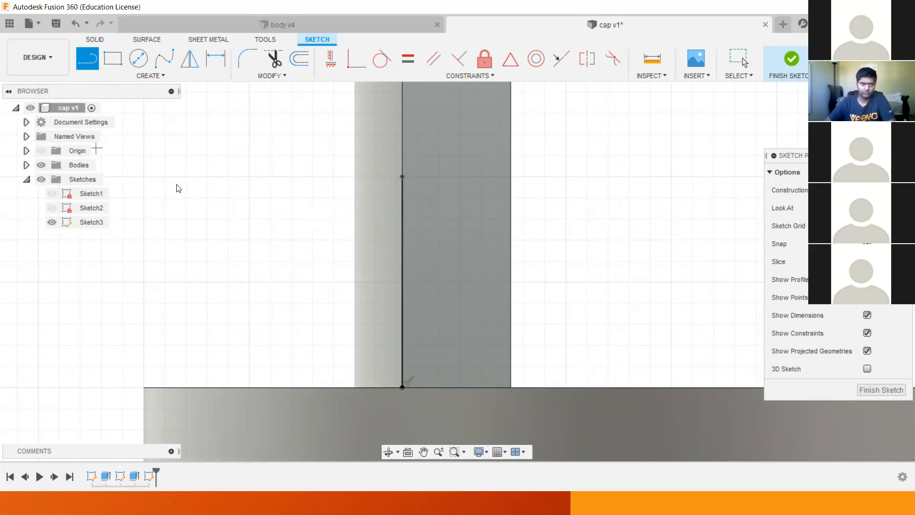
scroll(219, 211, down, 3)
scroll(237, 189, up, 1)
scroll(238, 189, down, 3)
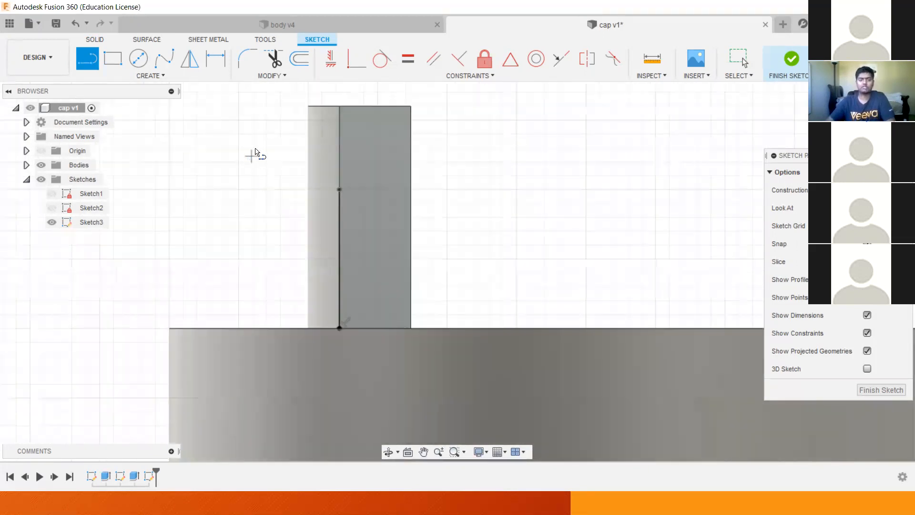
Draw a horizontal line outward from the vertical line's upper end and a slanted line closing a triangle at the latch's top corner.
middle_drag(319, 116, 321, 147)
scroll(321, 147, up, 1)
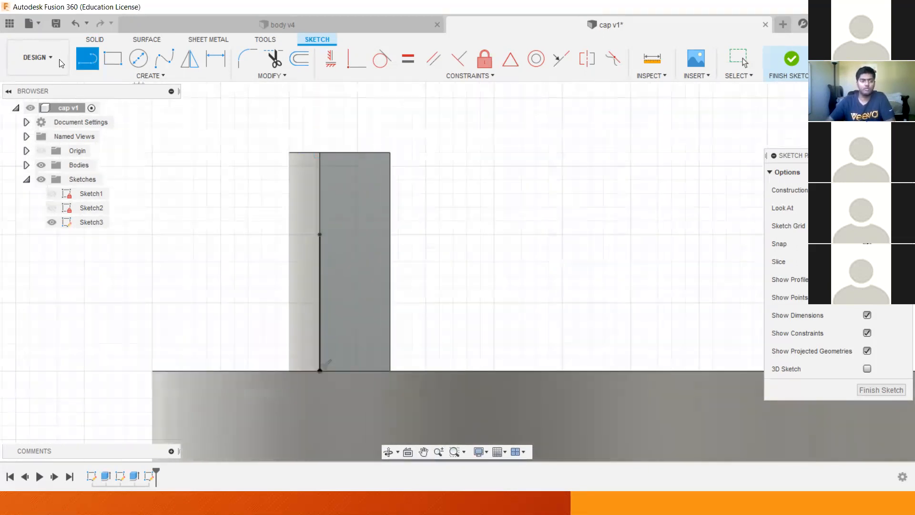
click(319, 234)
click(207, 234)
click(320, 153)
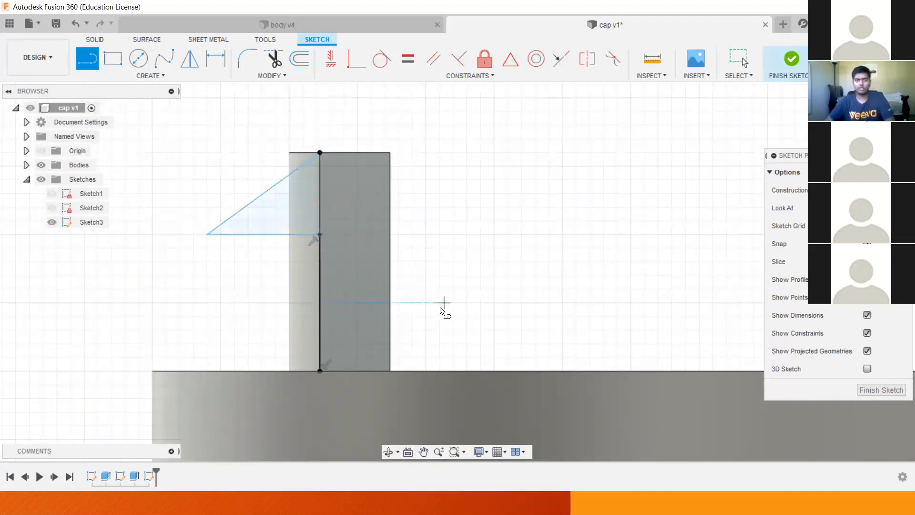
key(Escape)
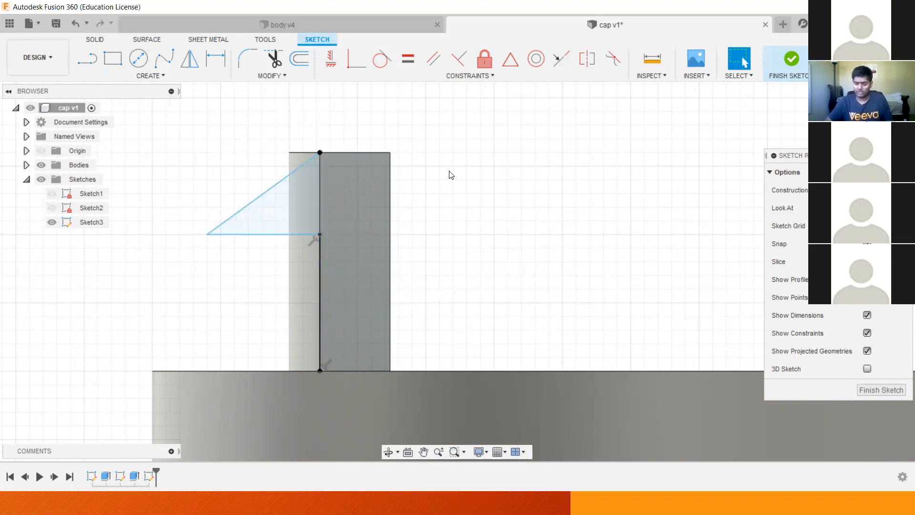
Try to dimension the vertical line below the triangle on the latch's edge.
click(220, 65)
click(319, 291)
click(262, 312)
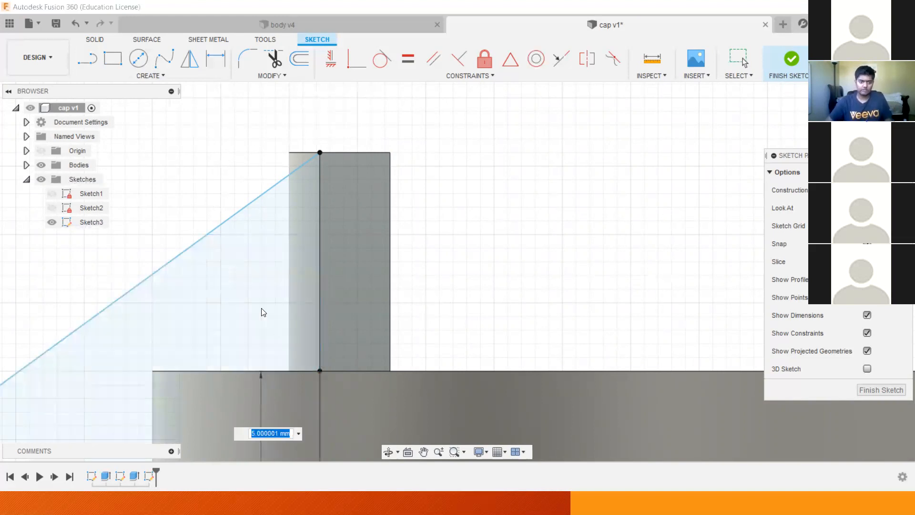
scroll(283, 362, up, 1)
scroll(287, 390, down, 4)
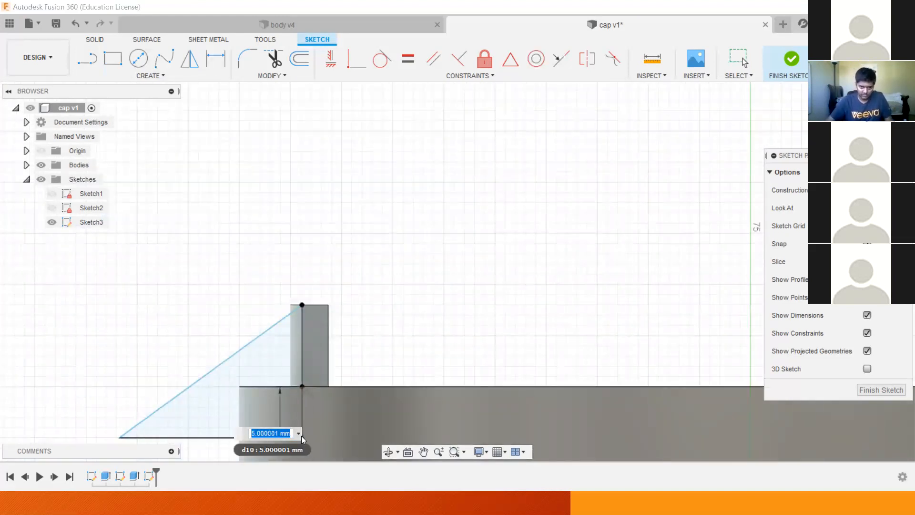
click(298, 433)
click(329, 378)
click(329, 378)
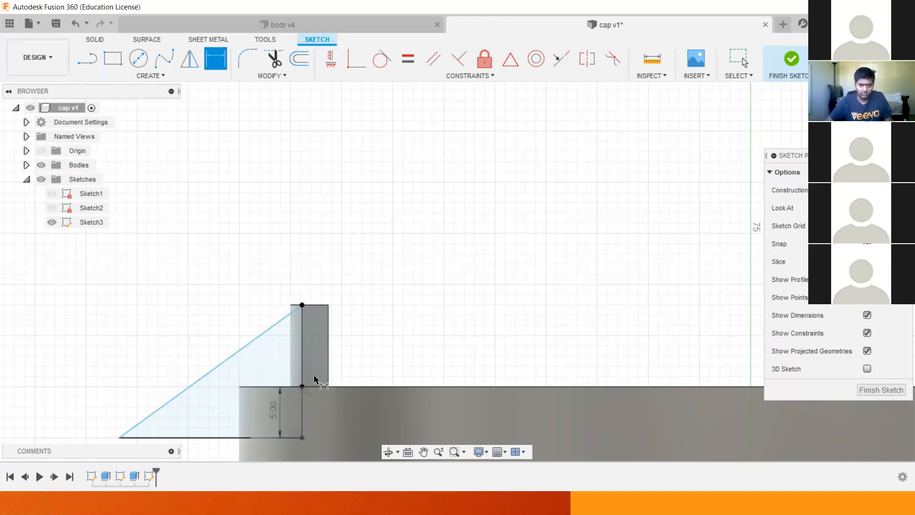
Undo the dimension and all the lines drawn in the latch sketch.
key(Escape)
key(ctrl+z)
key(ctrl+z)
key(ctrl+z)
key(ctrl+z)
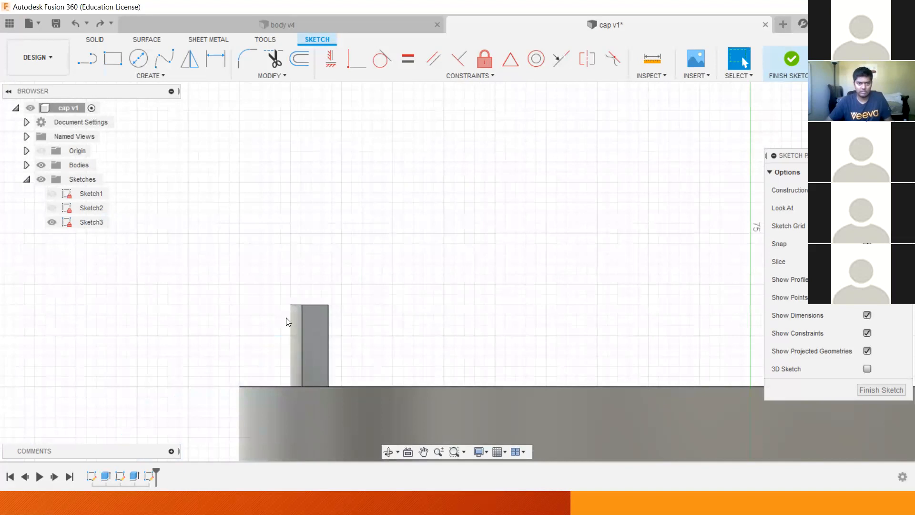
Draw a vertical line up the latch's outer edge from its bottom corner, plus outward and slanted lines forming a triangle to the top corner.
scroll(287, 320, up, 4)
mouse_move(533, 363)
shift+middle_down()
mouse_move(531, 275)
mouse_move(548, 363)
mouse_move(531, 370)
shift+middle_up()
middle_drag(482, 311, 412, 70)
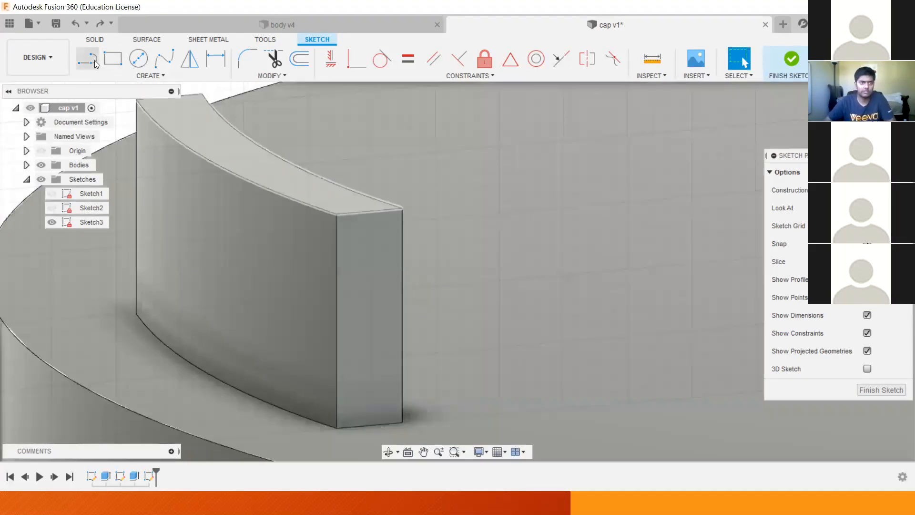
click(95, 62)
click(338, 426)
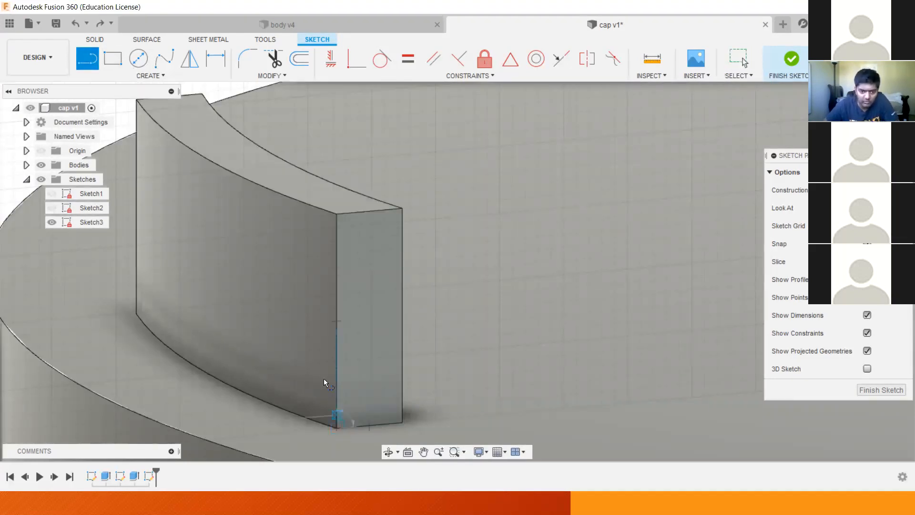
click(332, 302)
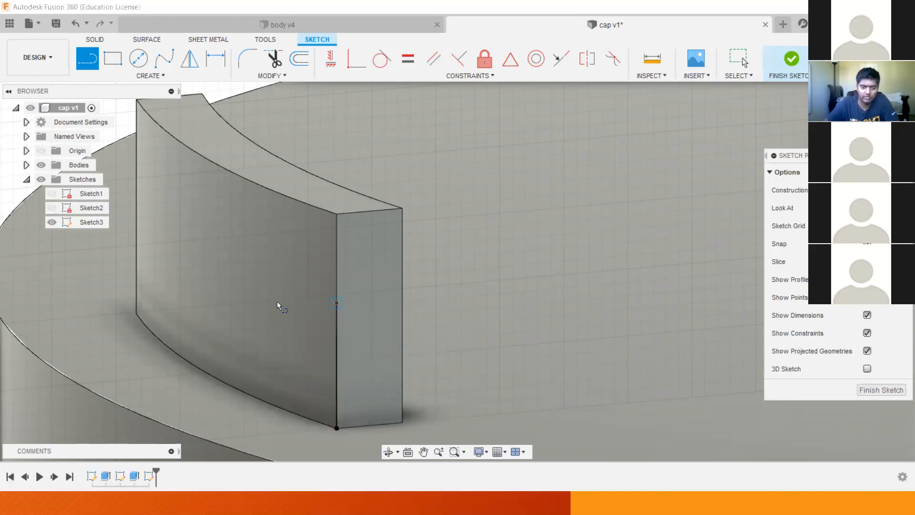
click(256, 310)
double_click(336, 214)
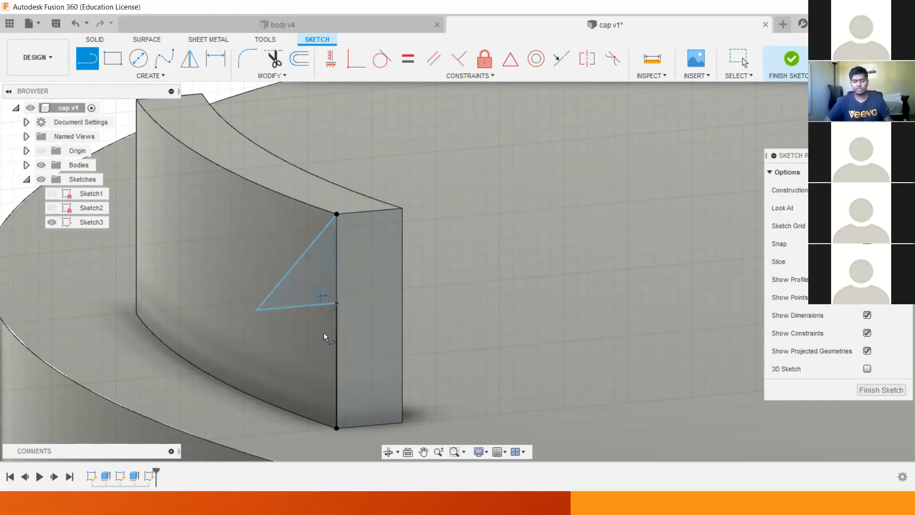
Try to dimension the vertical line below the triangle on the latch's outer edge.
key(Escape)
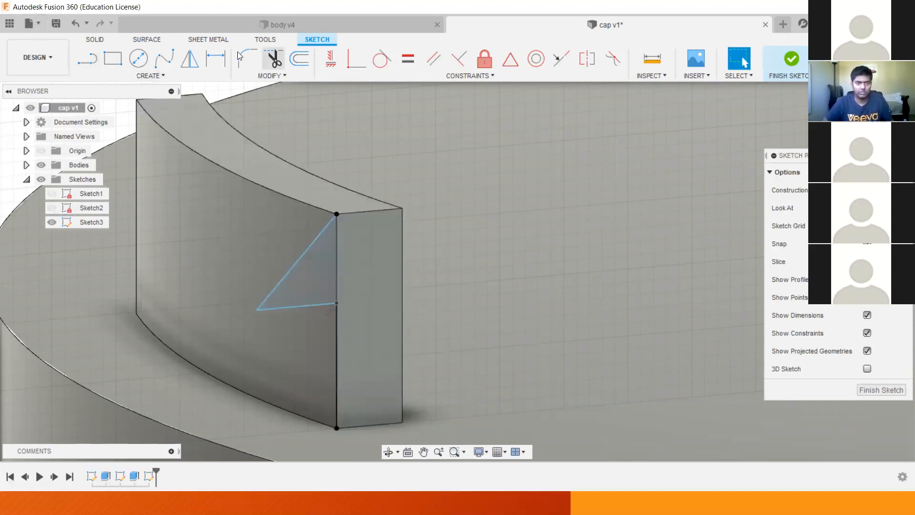
click(221, 61)
click(336, 364)
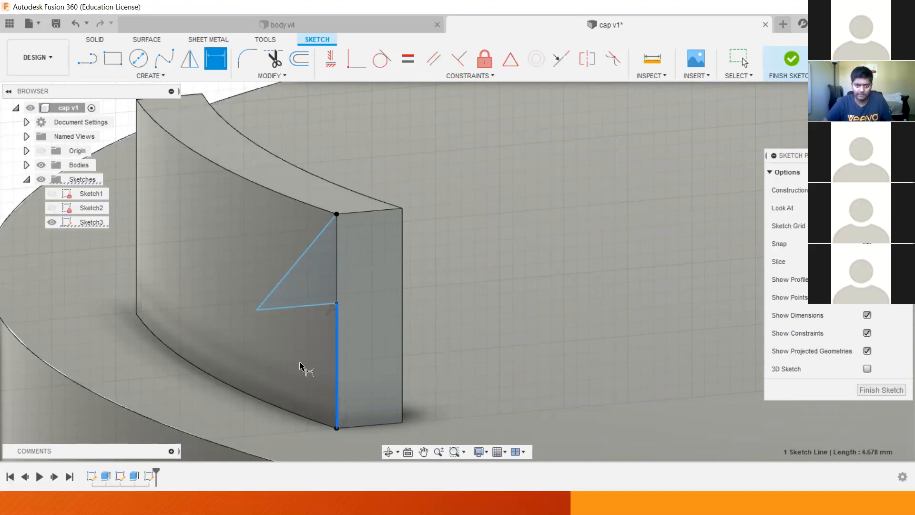
click(294, 369)
scroll(294, 381, down, 8)
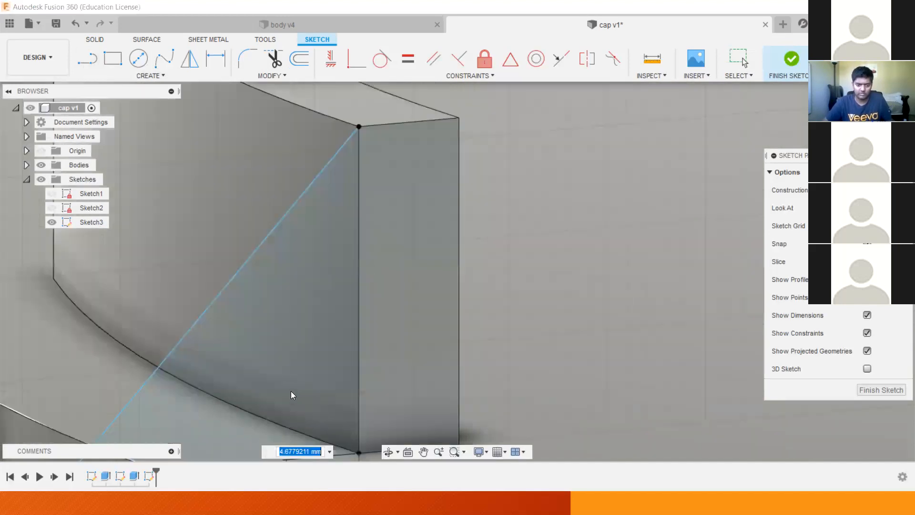
scroll(297, 422, up, 4)
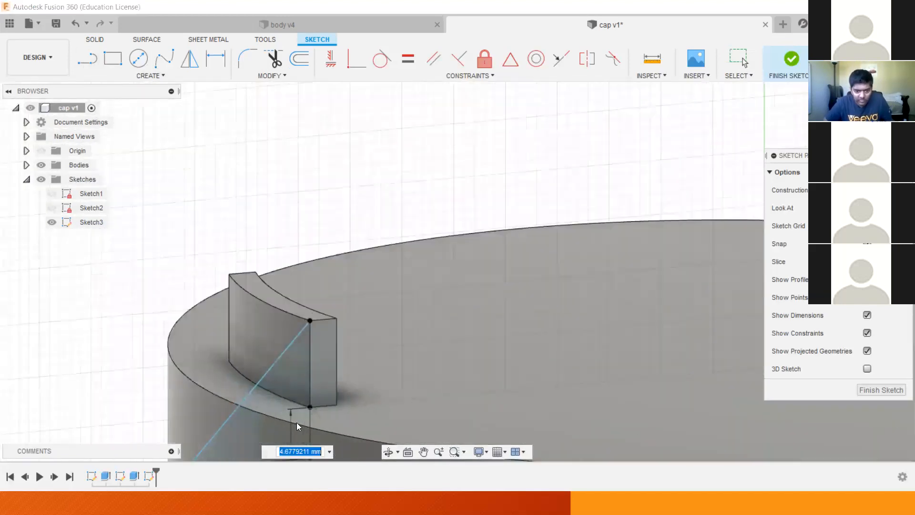
scroll(298, 430, down, 2)
key(Return)
key(Escape)
Undo the vertical line's dimension and all the lines drawn in the latch sketch.
key(ctrl+z)
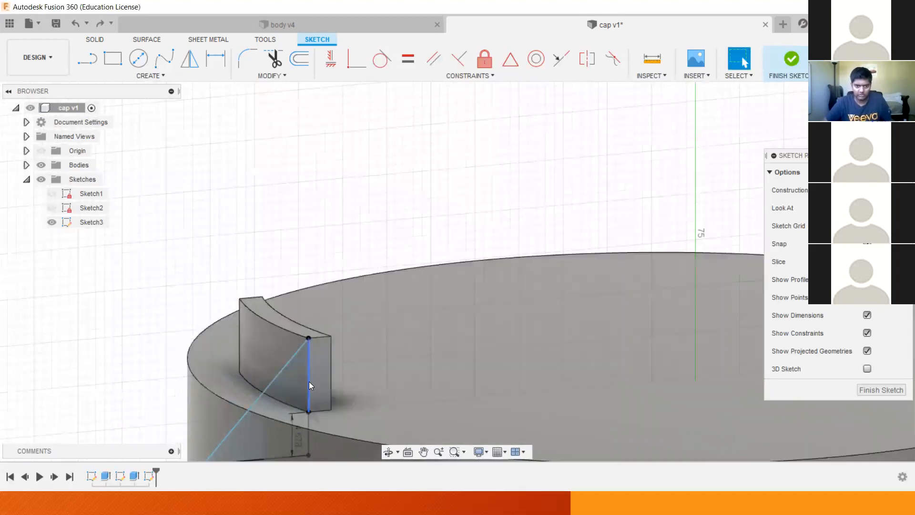
scroll(304, 379, up, 8)
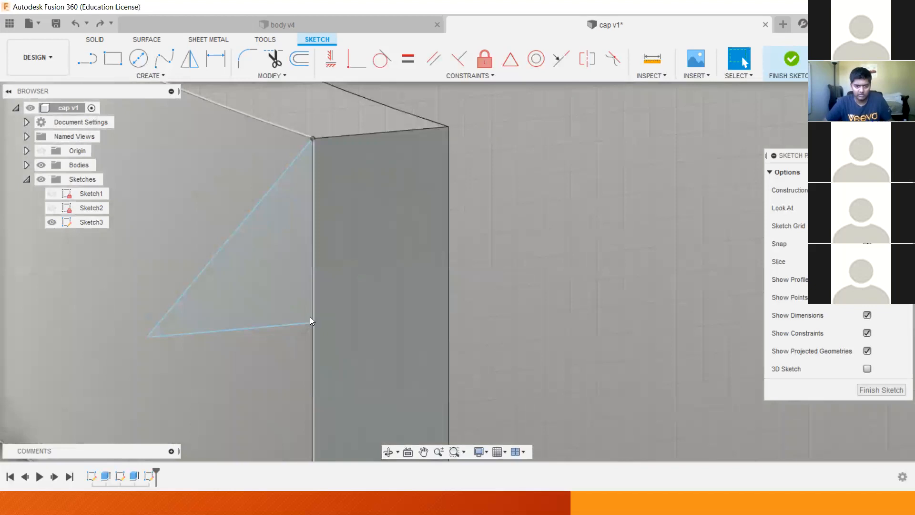
mouse_move(311, 352)
mouse_down()
mouse_move(311, 369)
mouse_move(311, 331)
mouse_move(315, 349)
mouse_up()
key(ctrl+z)
key(ctrl+z)
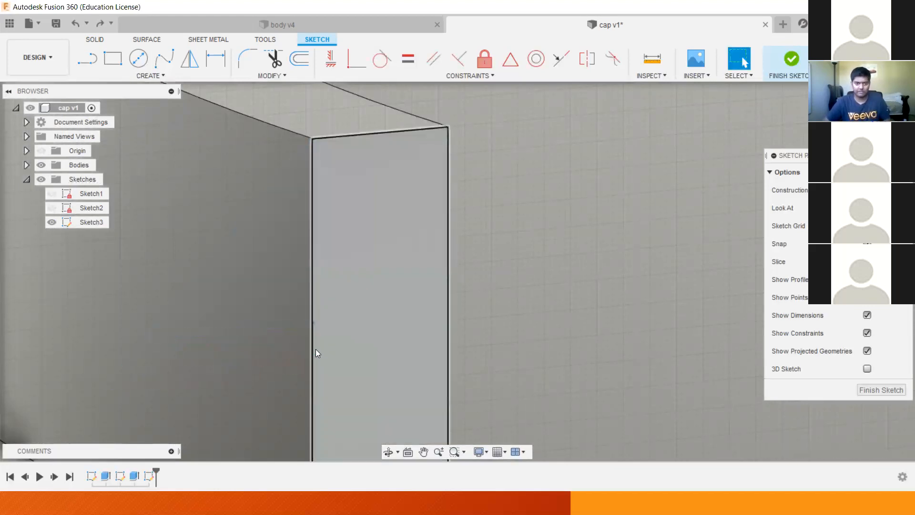
Redraw the latch's edge line about 5 mm up from its bottom corner, plus an outward line about 3.1 mm long and a slanted line to the top corner.
scroll(312, 353, down, 3)
scroll(312, 357, down, 5)
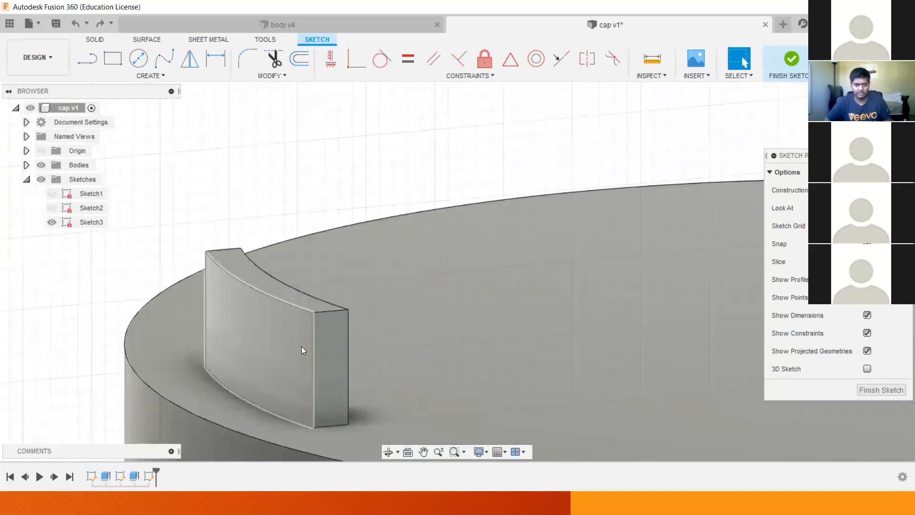
click(88, 59)
click(313, 424)
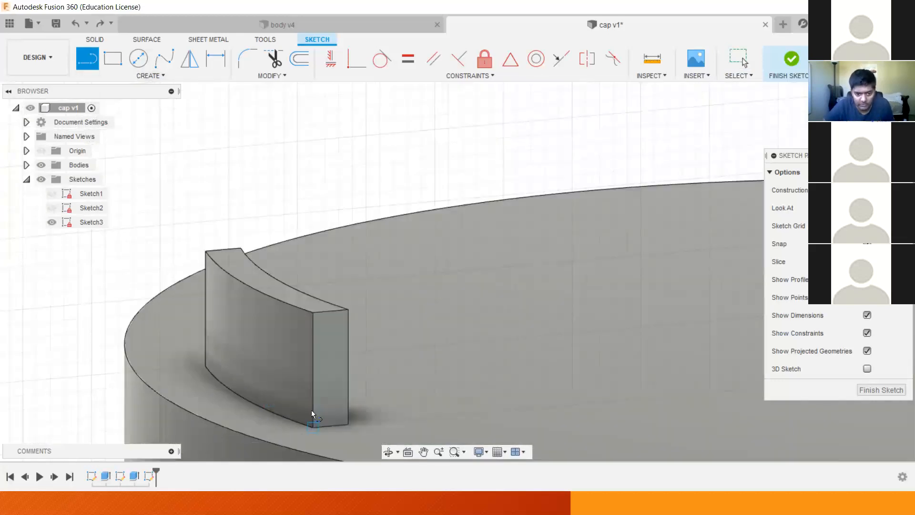
click(311, 358)
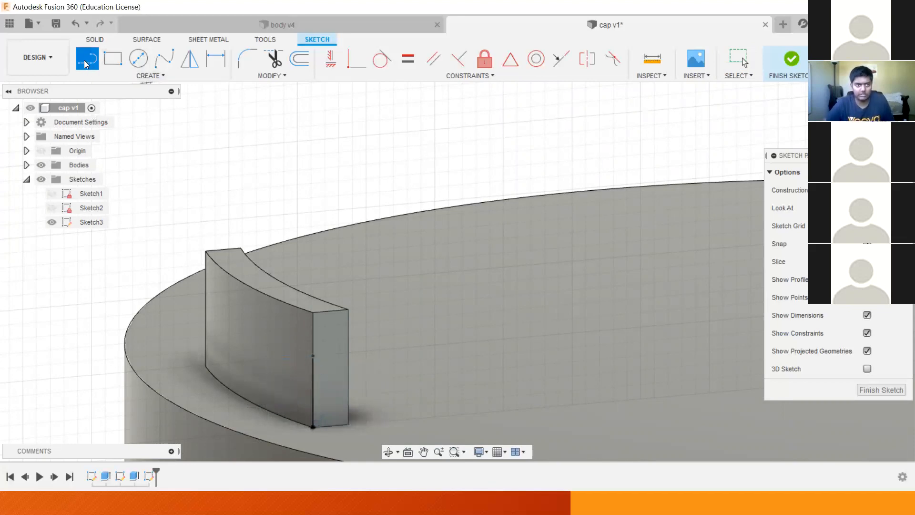
click(313, 357)
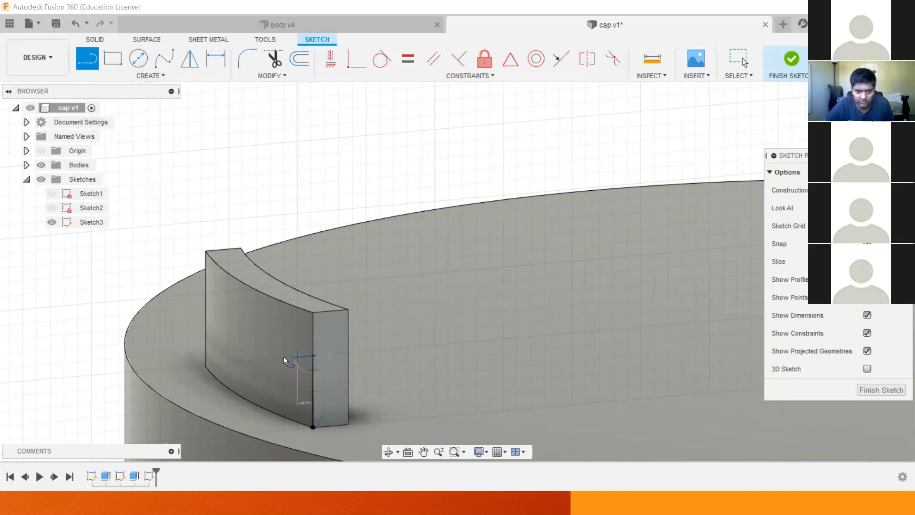
scroll(273, 358, up, 5)
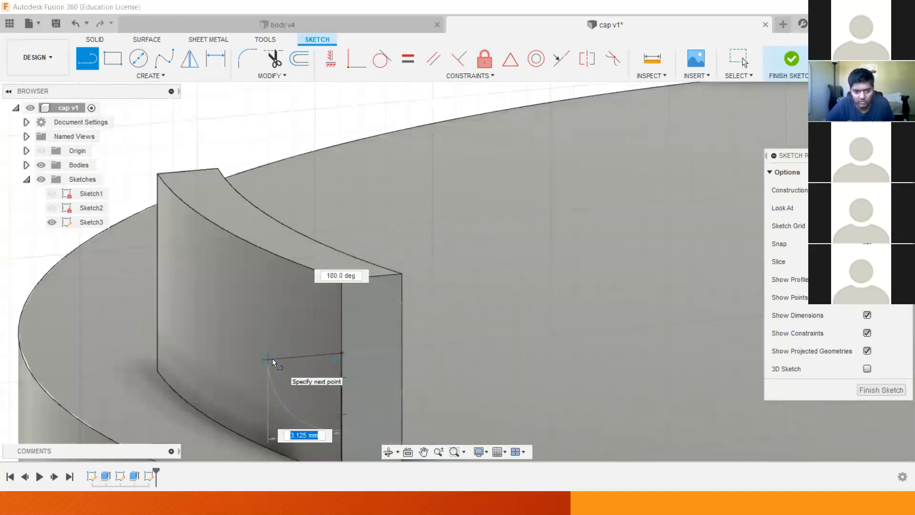
click(265, 359)
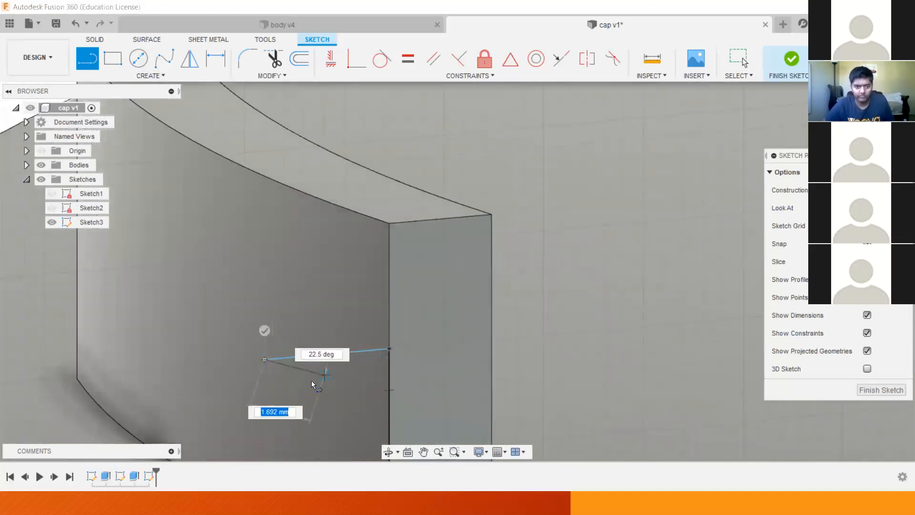
click(389, 223)
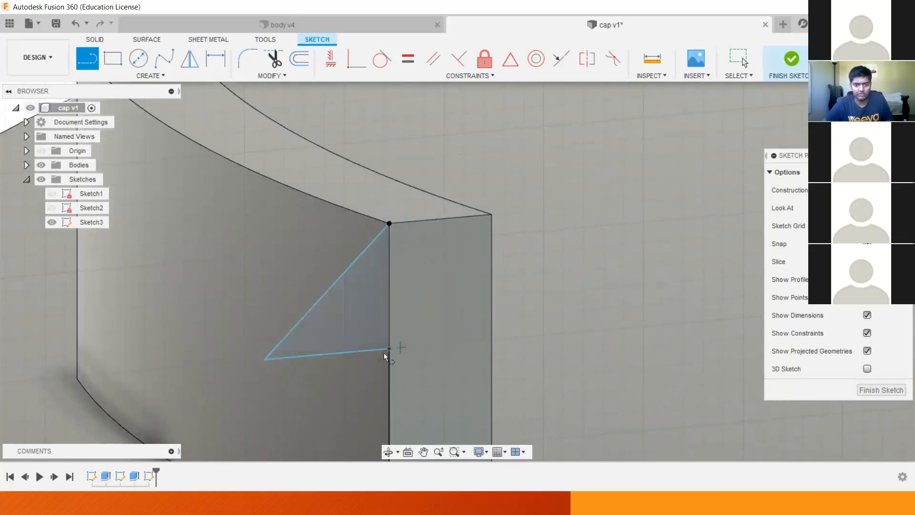
key(Escape)
Dimension the triangle's horizontal line to 3 mm.
click(78, 62)
click(215, 58)
click(327, 358)
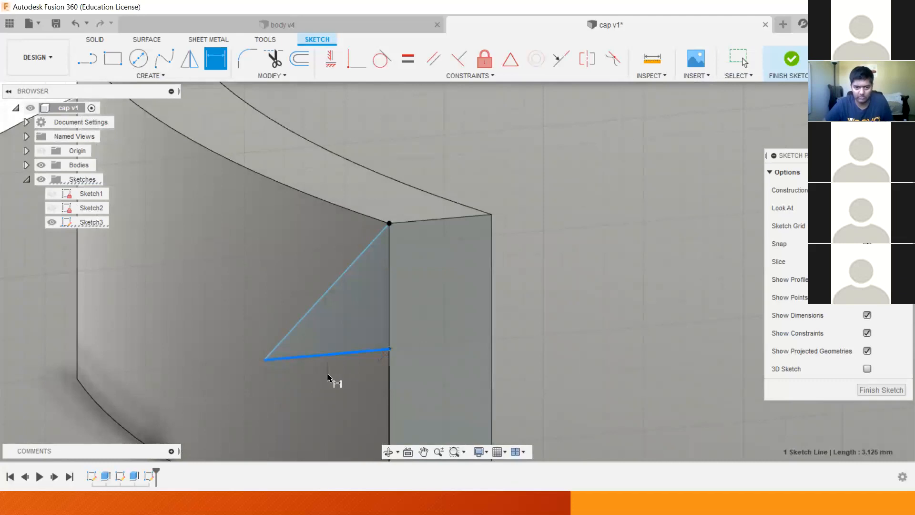
click(327, 388)
text(3)
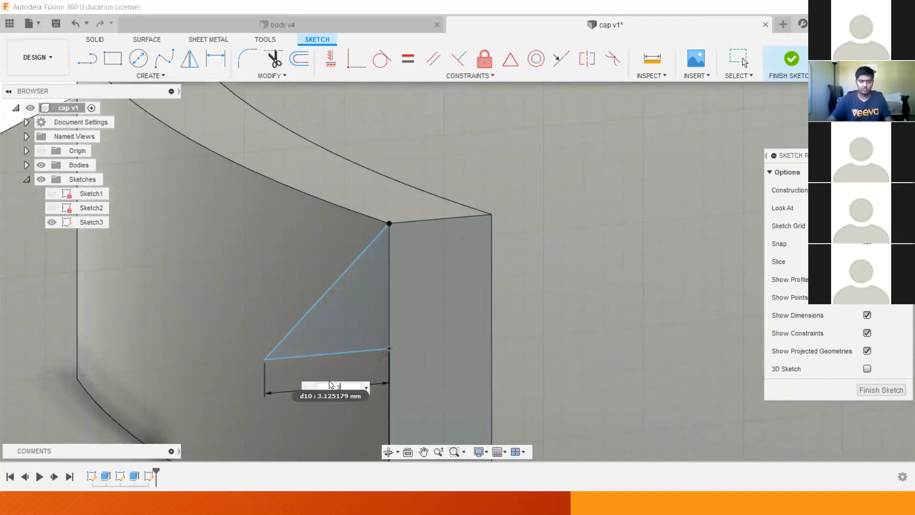
key(Return)
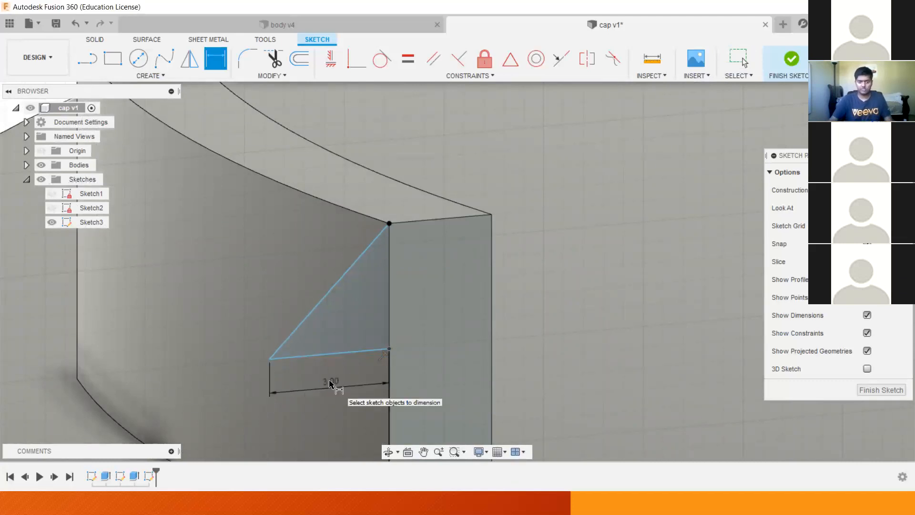
Try to dimension the vertical edge line below the triangle, and undo the attempt.
click(389, 382)
click(430, 391)
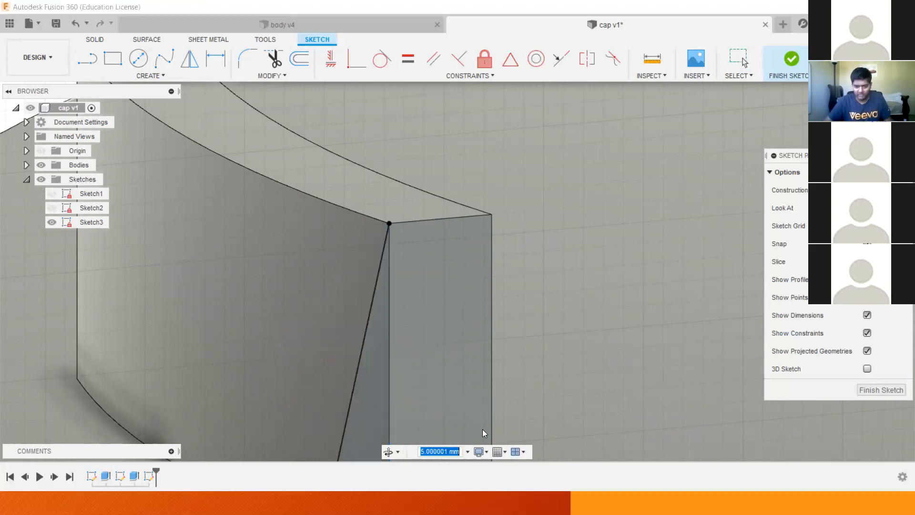
key(Escape)
key(Escape)
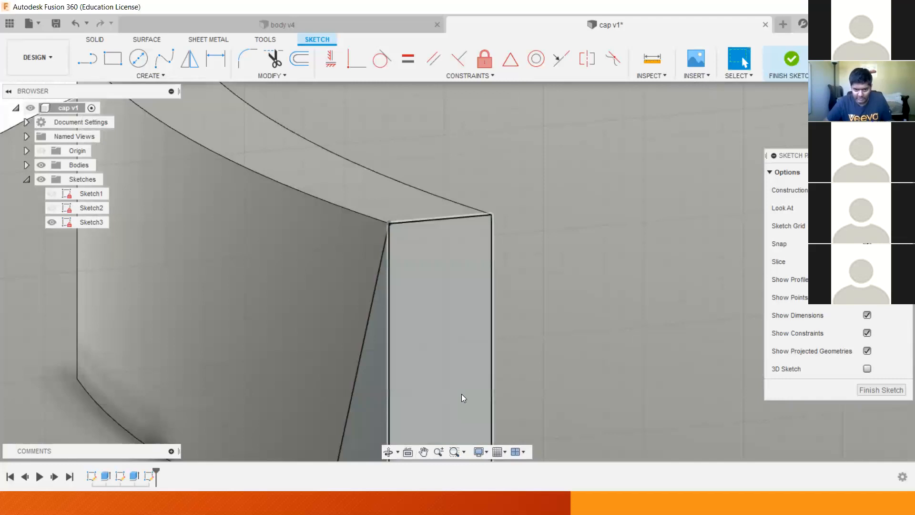
scroll(510, 305, down, 5)
key(ctrl+z)
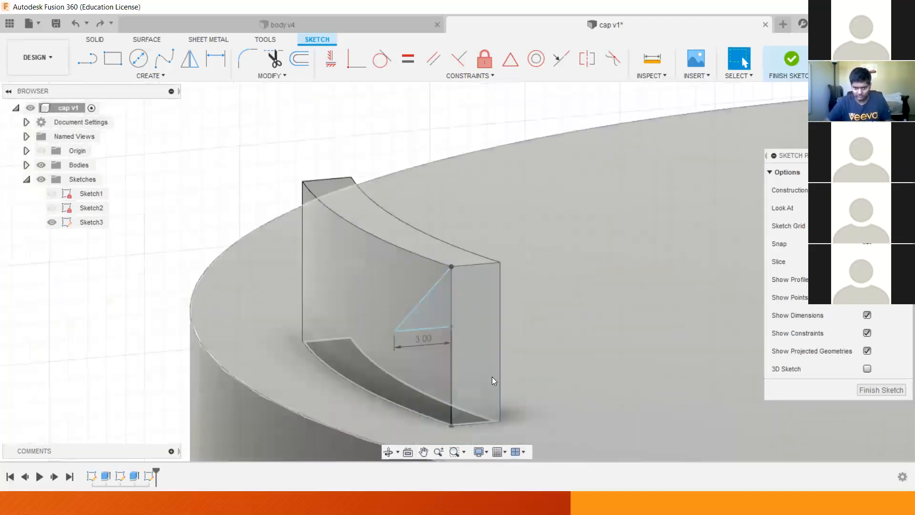
Draw a vertical line from the latch's top corner to the inner end of the 3 mm line, completing the triangle's outline.
scroll(498, 344, up, 3)
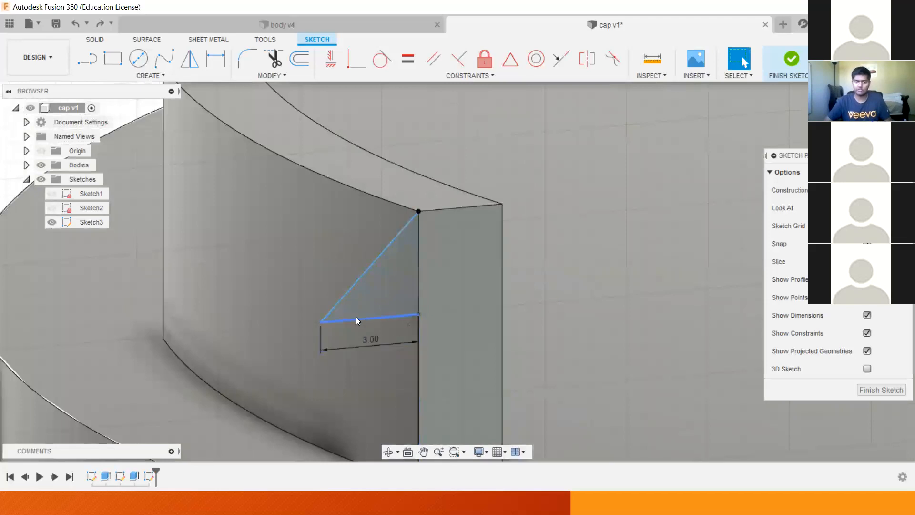
click(92, 58)
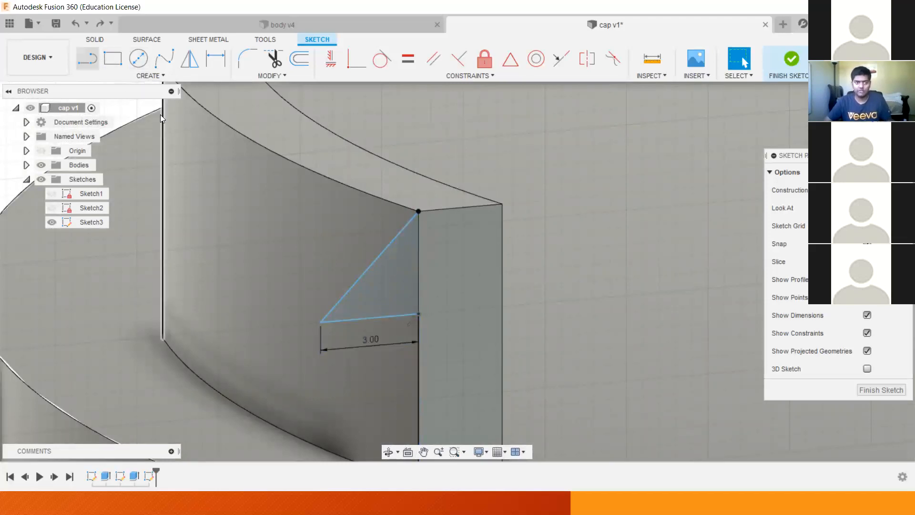
click(417, 211)
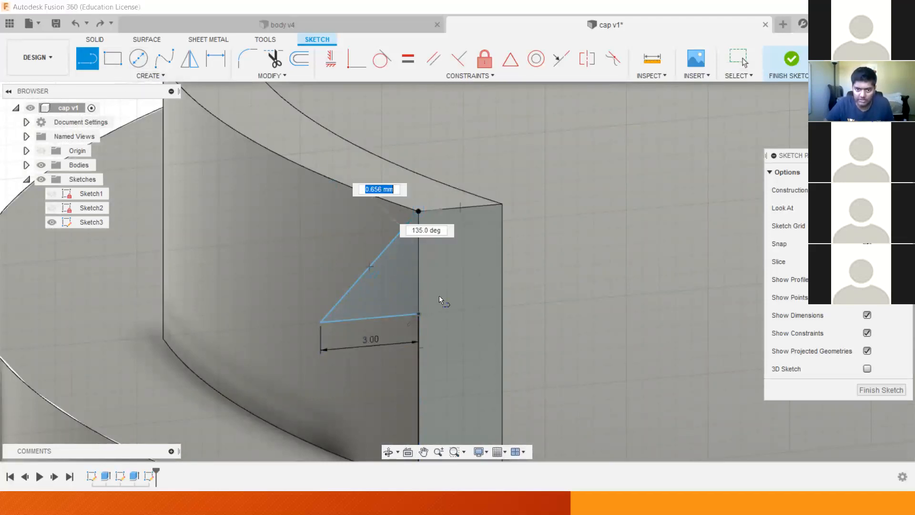
click(418, 315)
key(Escape)
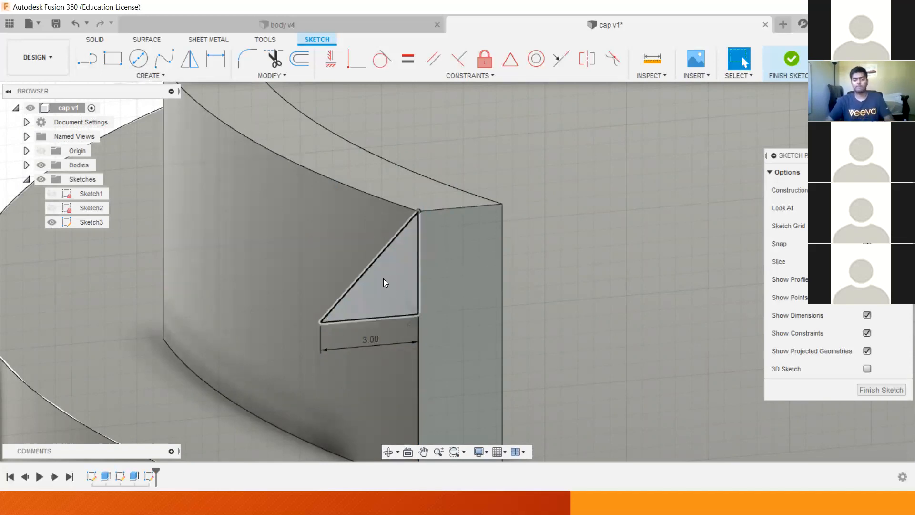
click(346, 294)
click(395, 297)
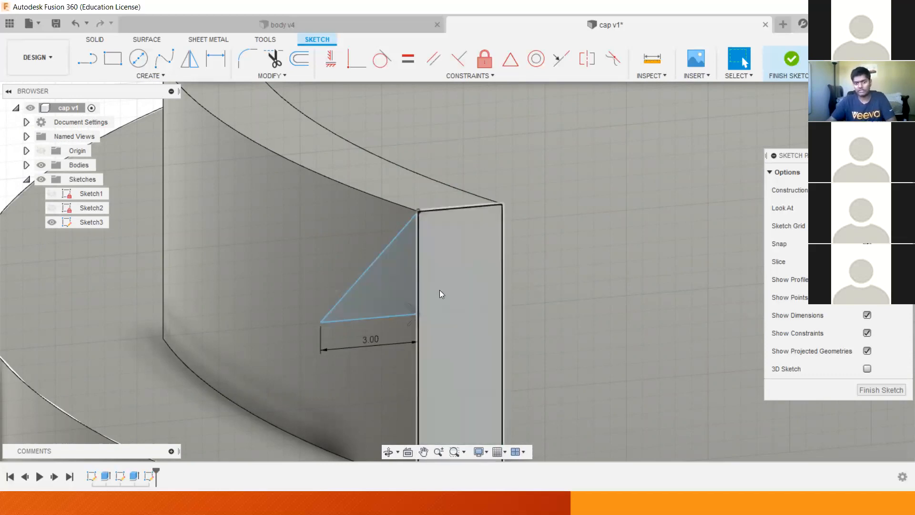
click(374, 289)
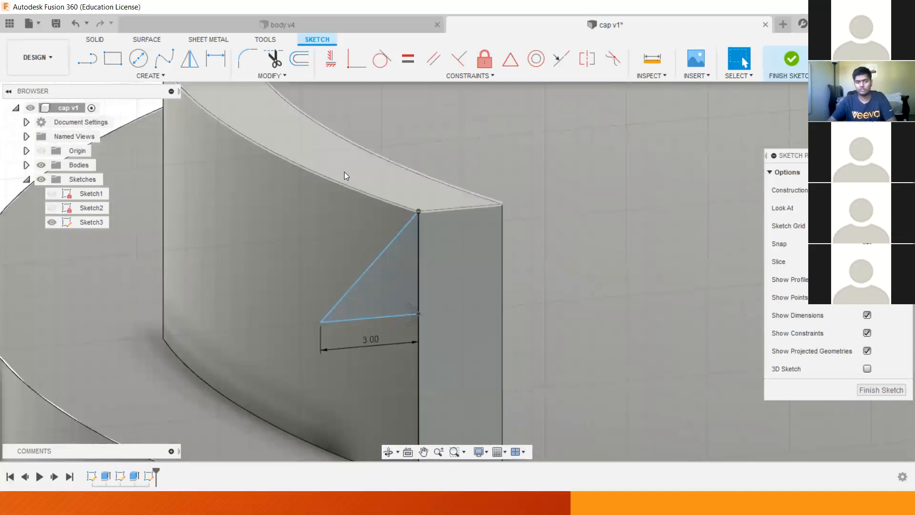
click(378, 298)
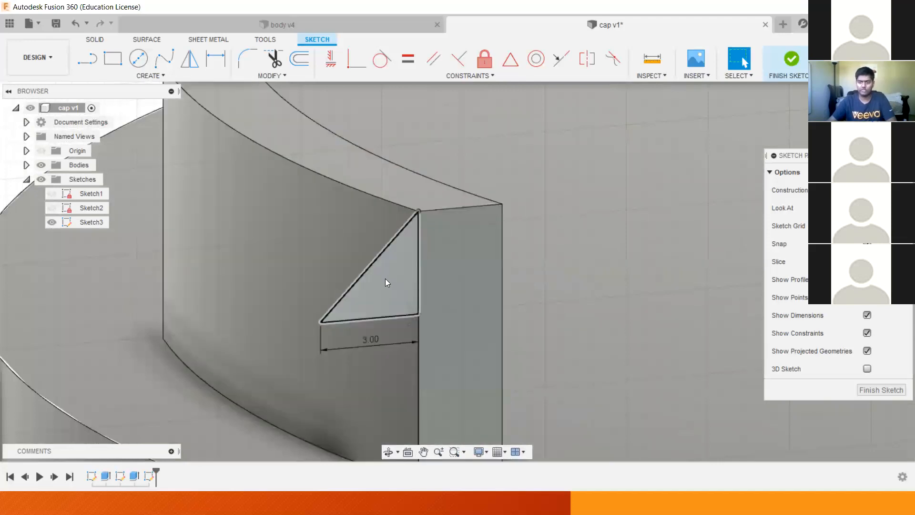
scroll(385, 278, down, 5)
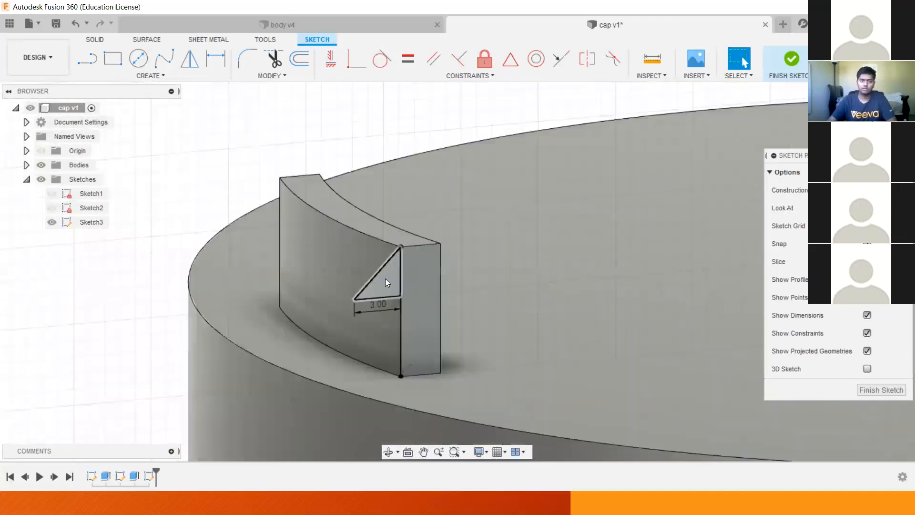
scroll(379, 286, up, 5)
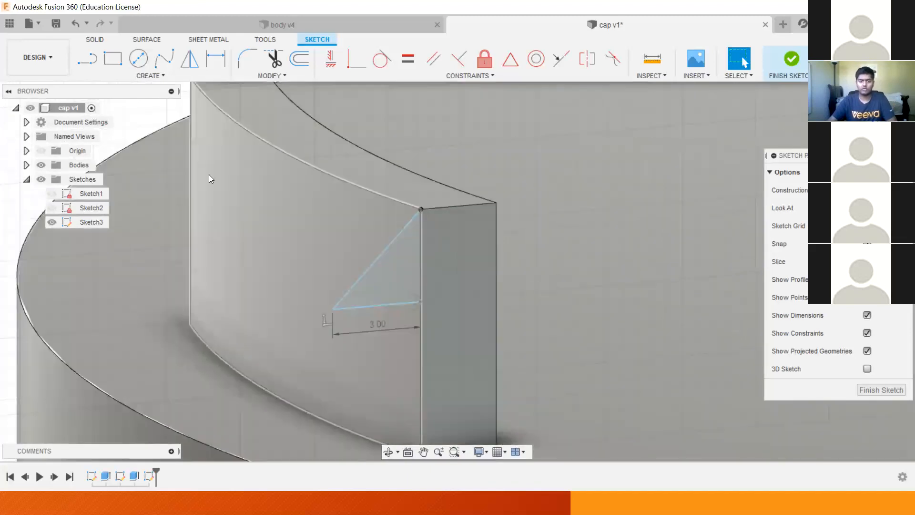
scroll(283, 227, down, 3)
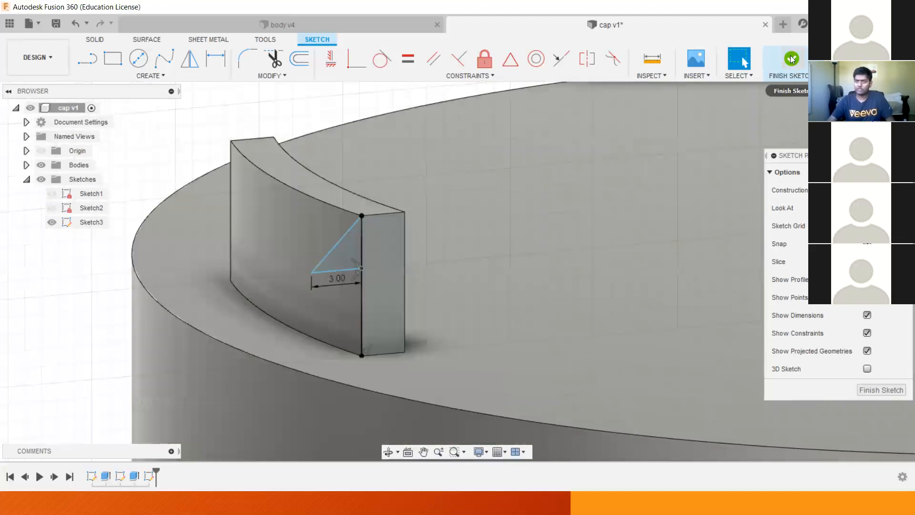
Finish the triangle sketch and start a new sketch on the end face of the opposite latch.
click(791, 59)
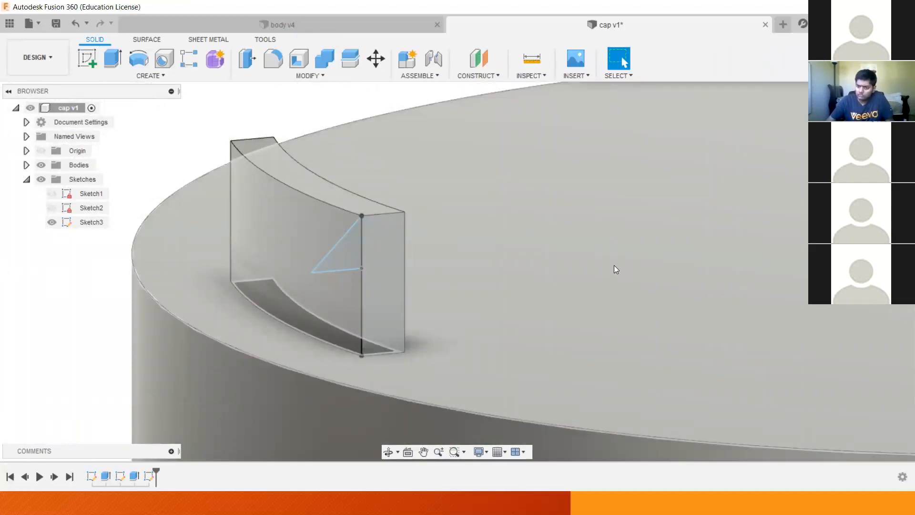
scroll(626, 265, down, 5)
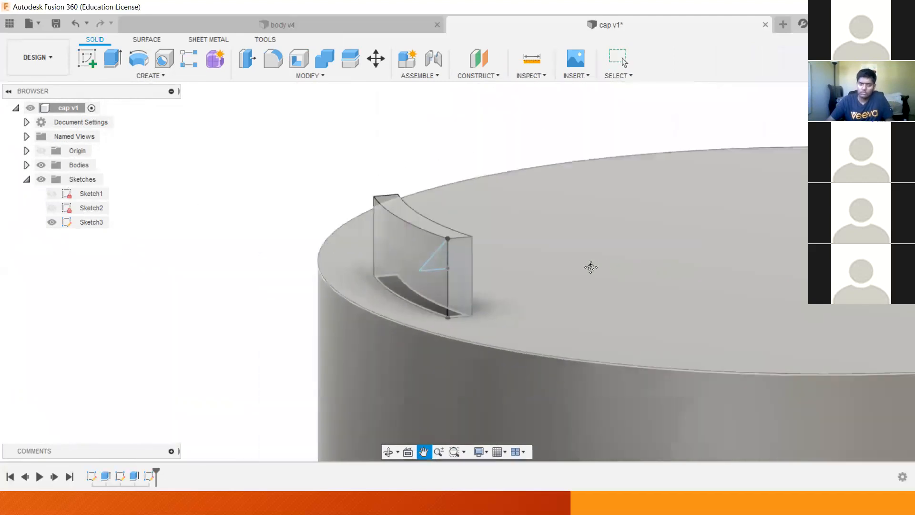
middle_drag(631, 252, 119, 266)
middle_drag(519, 292, 302, 274)
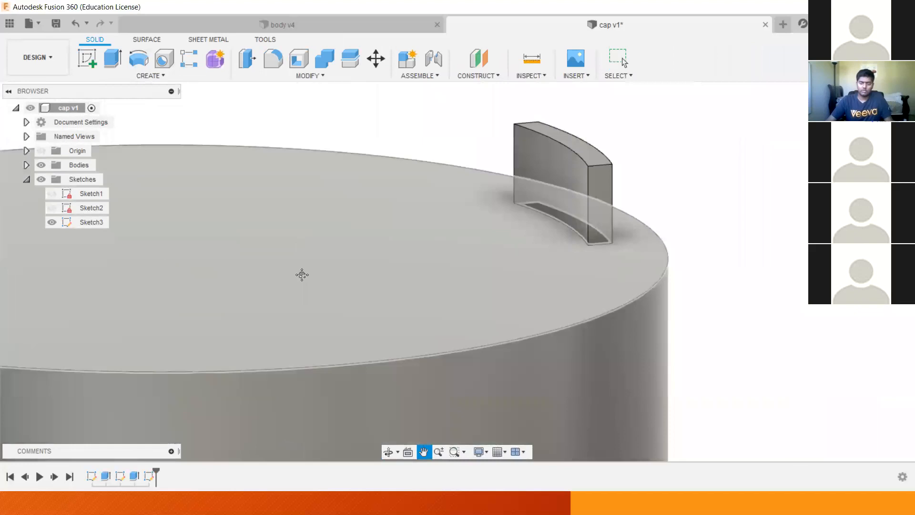
scroll(588, 200, up, 3)
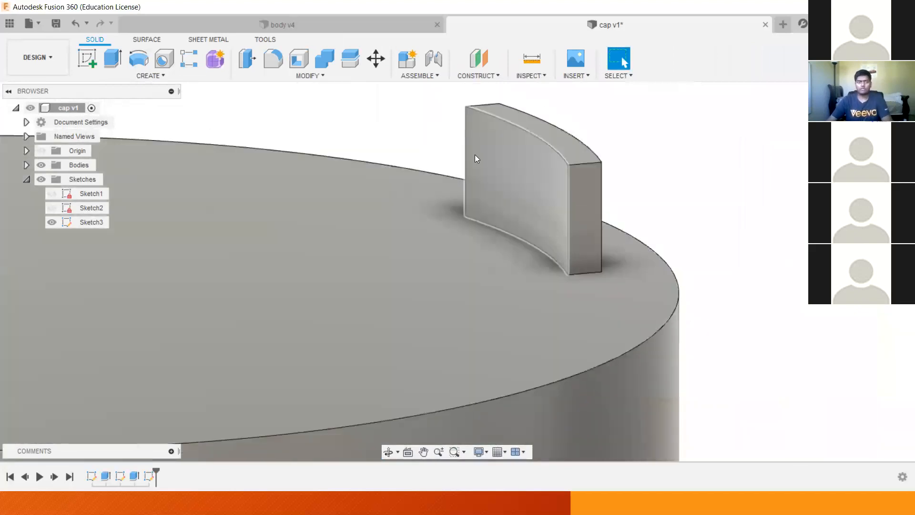
click(87, 58)
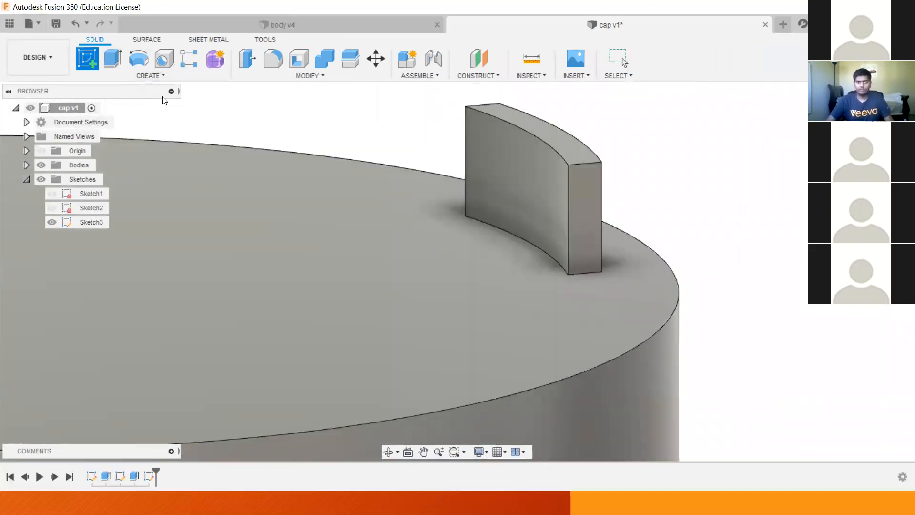
click(580, 197)
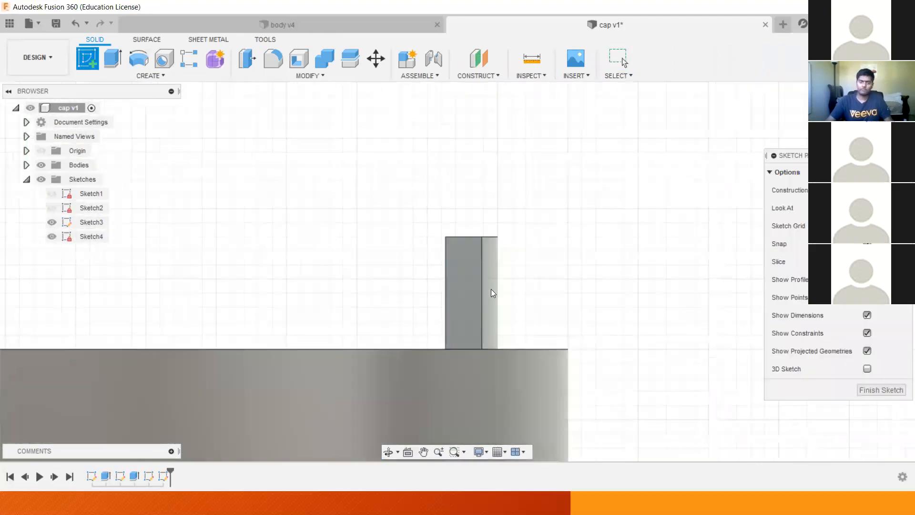
Draw a line about 5 mm up the latch's outer edge from its bottom corner, an outward line about 3.1 mm long, and a slanted line to the top corner.
key(l)
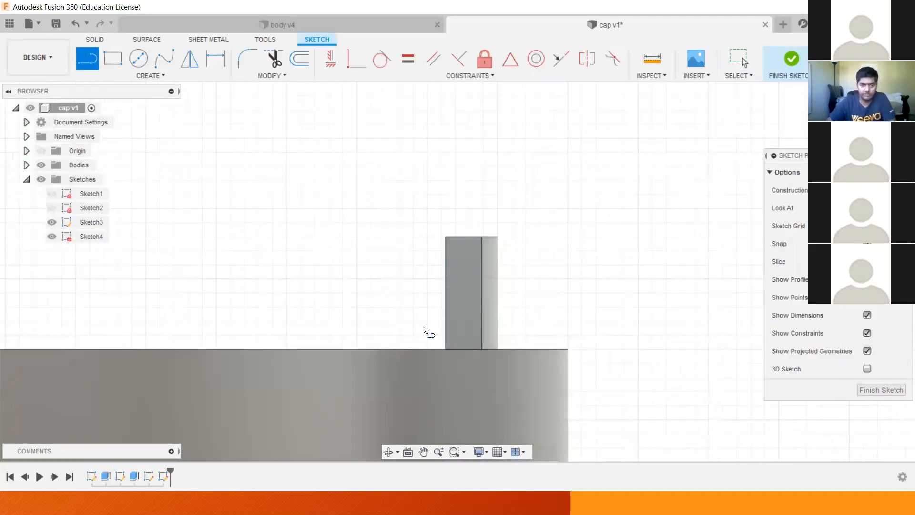
click(482, 349)
click(481, 280)
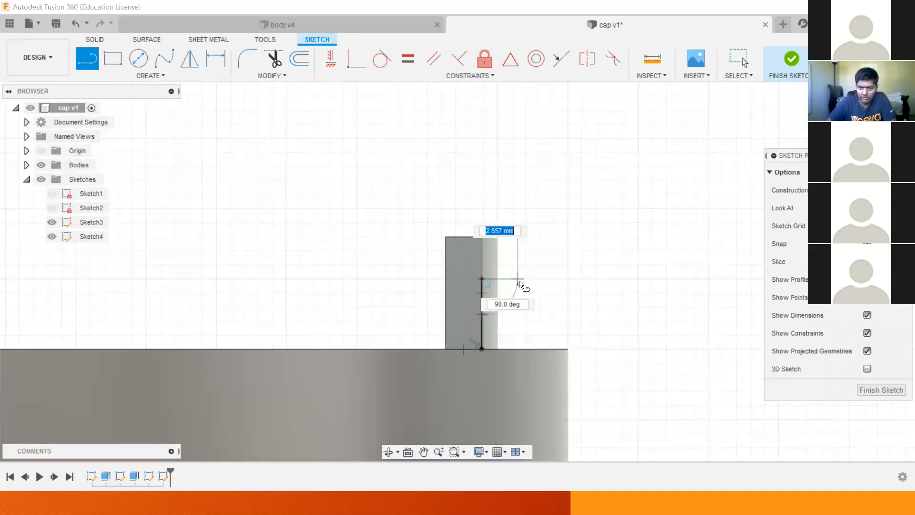
click(525, 280)
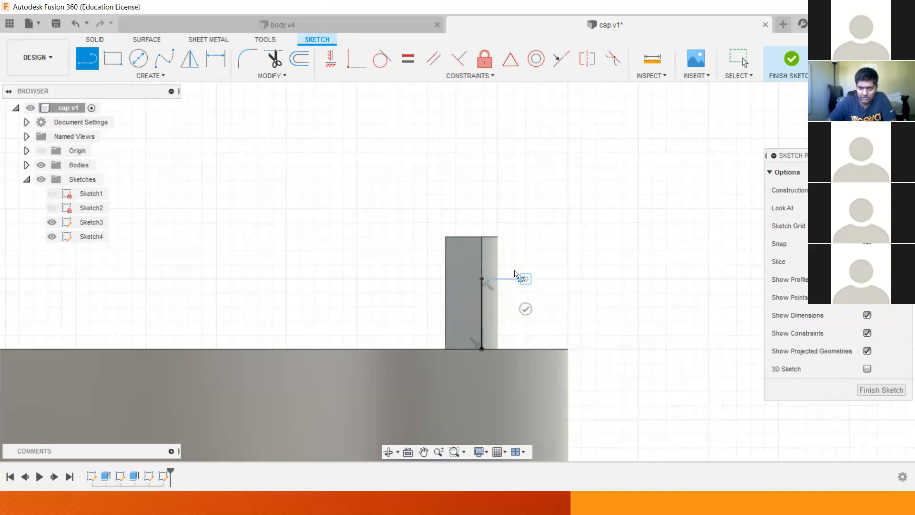
click(482, 238)
Dimension the horizontal line of the second latch's triangle to 3 mm.
click(216, 58)
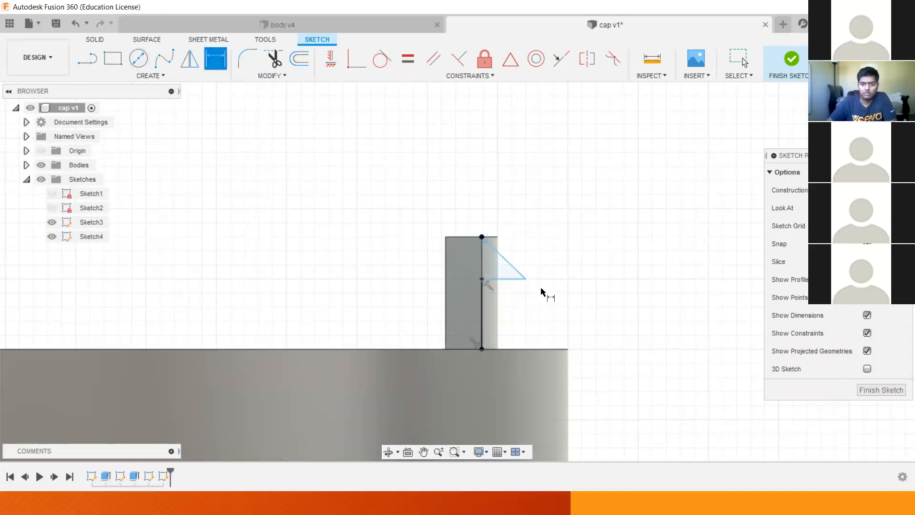
click(509, 283)
click(508, 309)
text(3)
key(Return)
Close the second triangle with a vertical line from the latch's top corner to the inner end of the 3 mm line.
click(87, 59)
click(481, 236)
click(482, 278)
key(Escape)
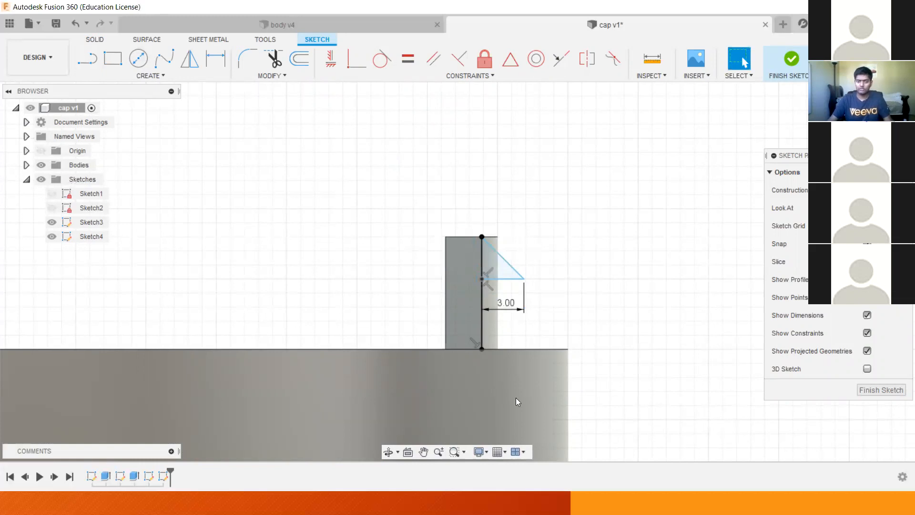
Check the triangles on both latches and finish the second latch's sketch.
scroll(264, 349, down, 3)
scroll(180, 334, down, 2)
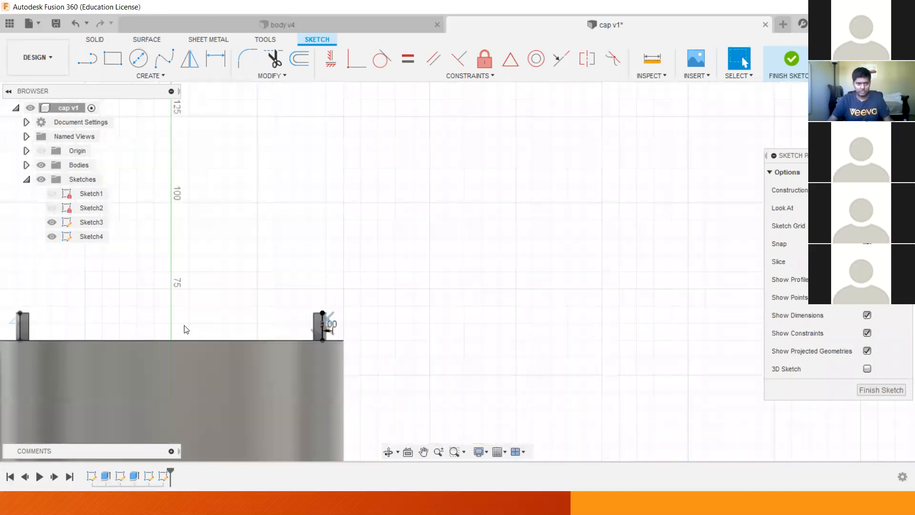
middle_drag(198, 321, 311, 334)
scroll(240, 343, up, 2)
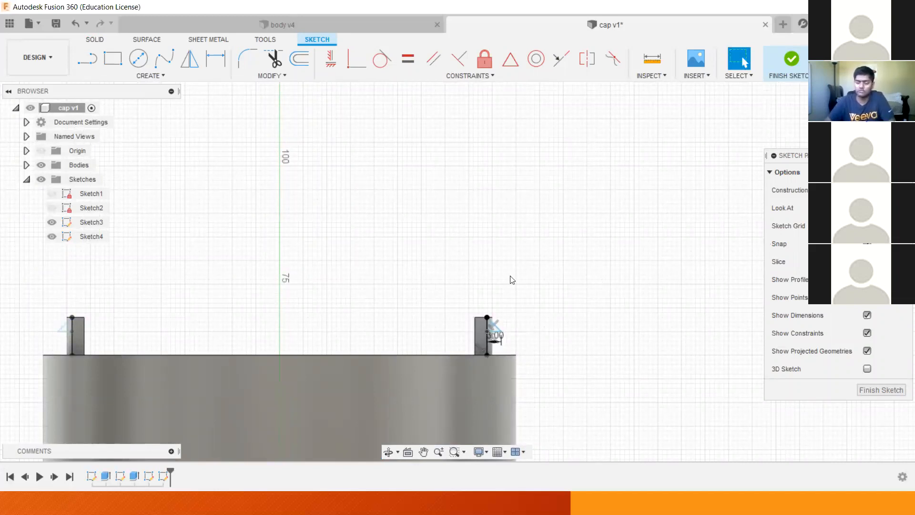
click(803, 62)
mouse_move(328, 304)
middle_down()
mouse_move(442, 296)
mouse_move(482, 269)
middle_up()
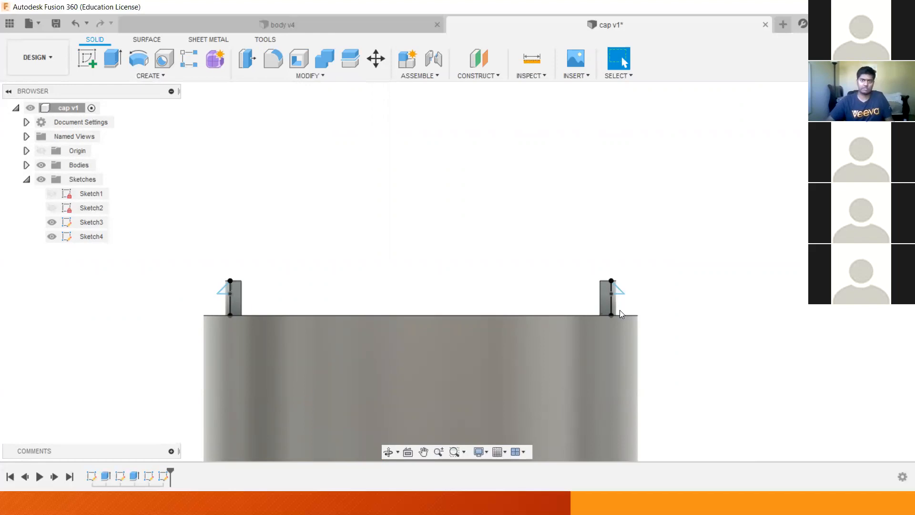
Switch to the PowerPoint slide show, read the Snap fit latch Extrusion #2 instructions, and return to Fusion 360.
key(alt+Tab)
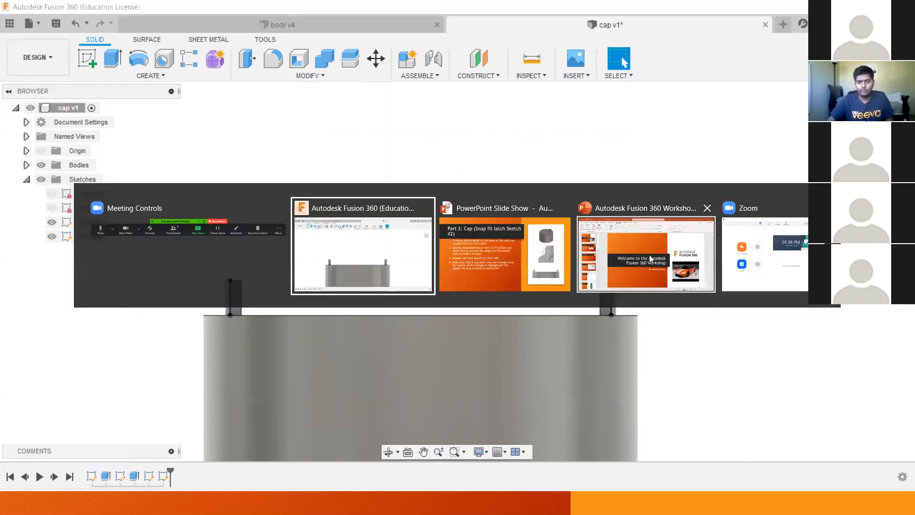
key(Tab)
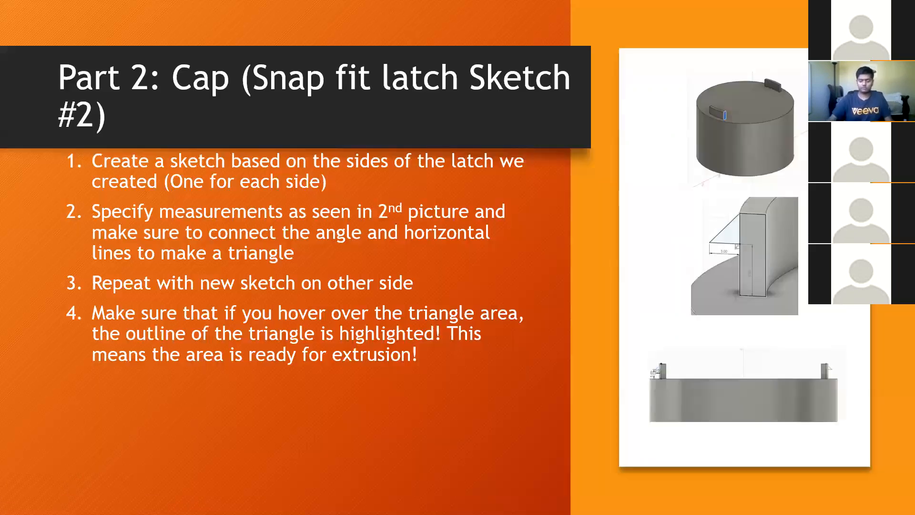
key(Right)
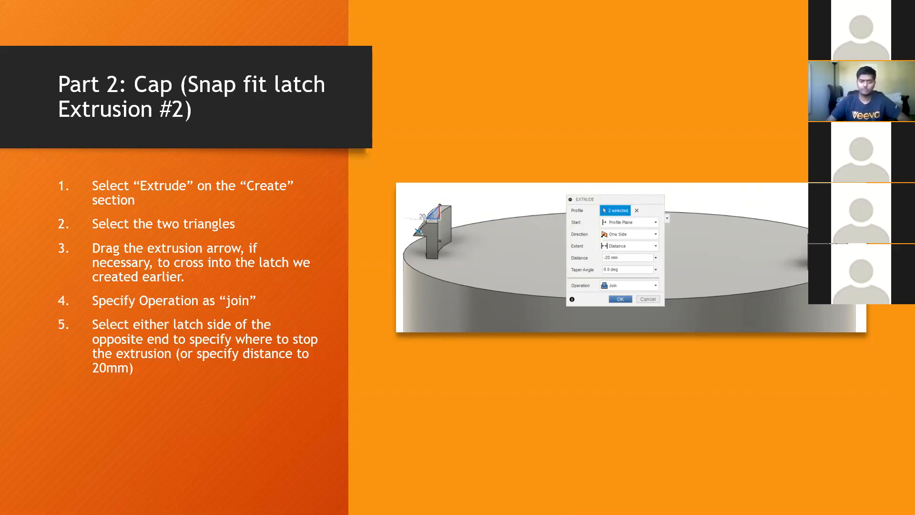
key(alt+Tab)
click(446, 254)
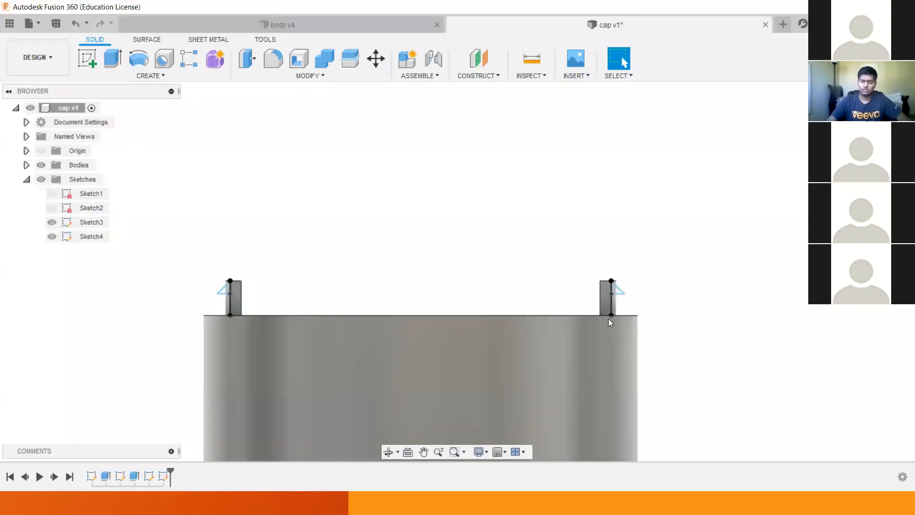
Start an Extrude with the triangle profiles on both latches selected.
scroll(608, 318, up, 3)
scroll(429, 265, down, 5)
scroll(327, 226, up, 3)
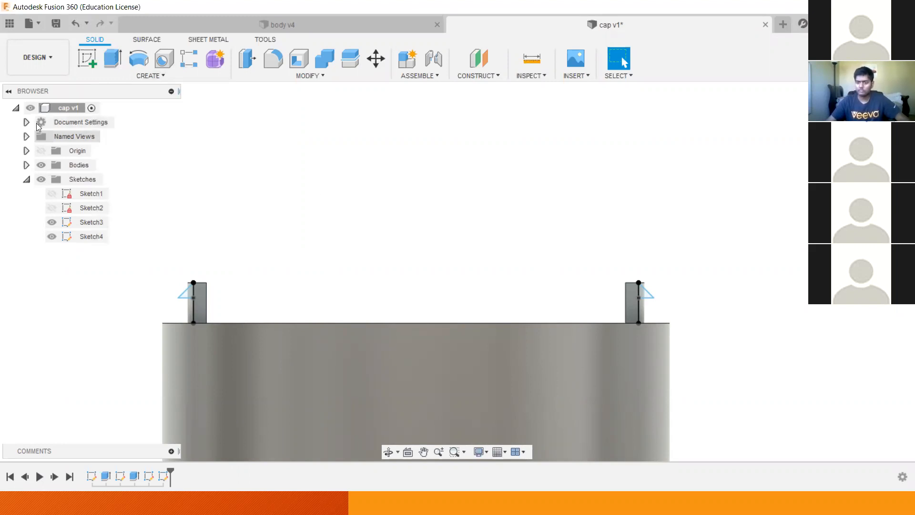
click(112, 59)
scroll(599, 287, up, 5)
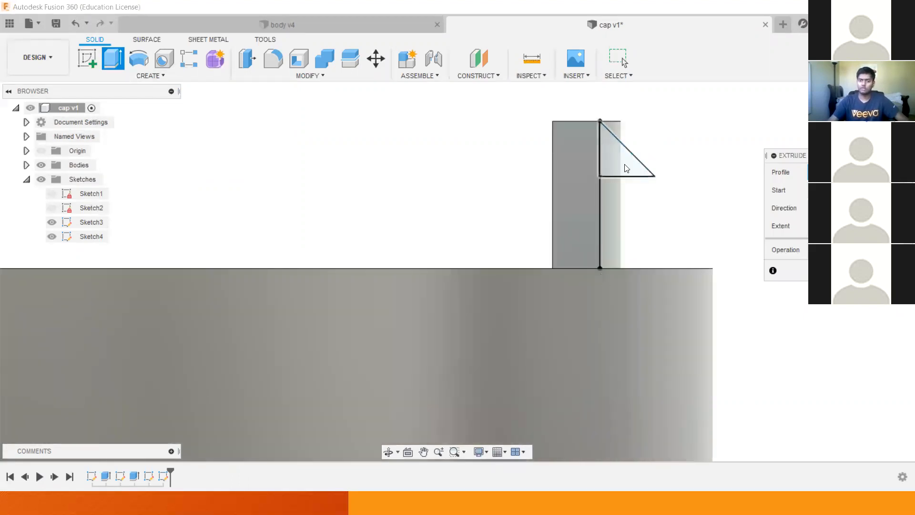
click(626, 168)
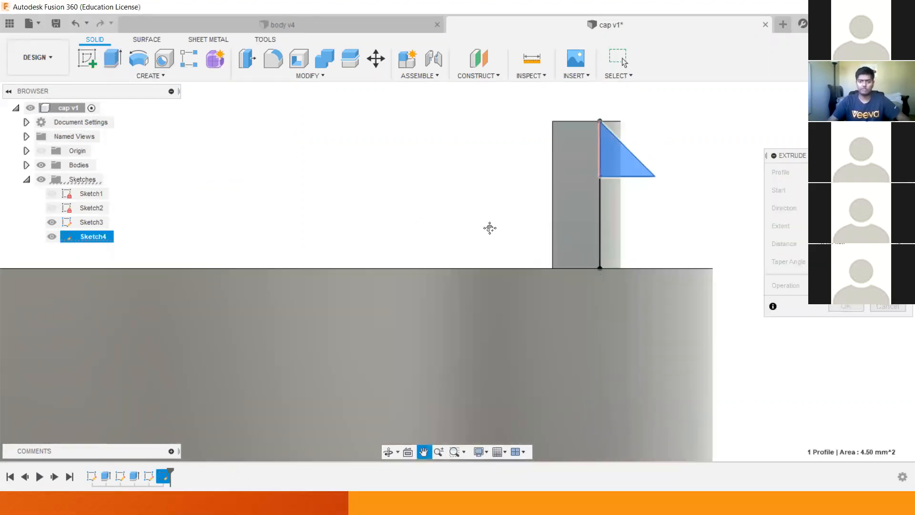
middle_drag(489, 229, 774, 256)
middle_drag(277, 240, 628, 263)
middle_drag(291, 281, 696, 277)
click(248, 228)
scroll(464, 278, down, 3)
scroll(510, 294, down, 5)
shift+middle_drag(655, 269, 579, 284)
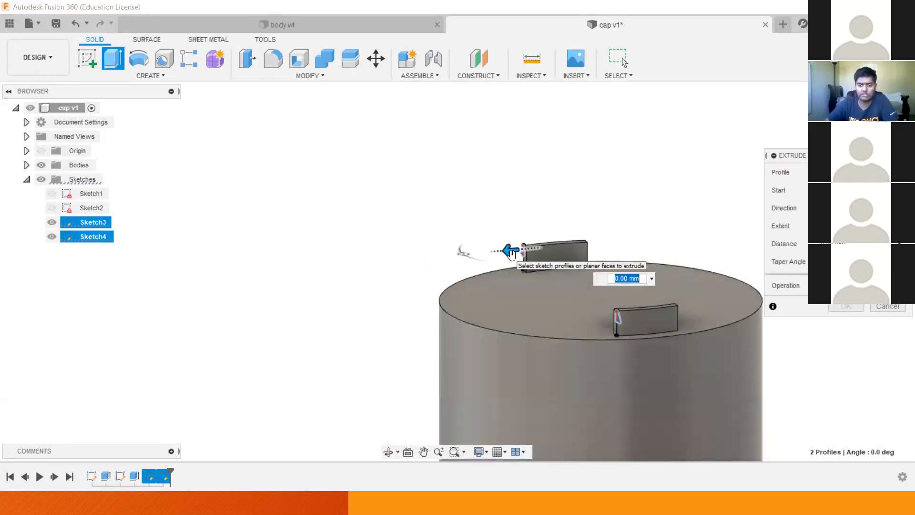
Try extruding both triangles 20 mm along the latches, and undo the distance.
drag(511, 253, 548, 248)
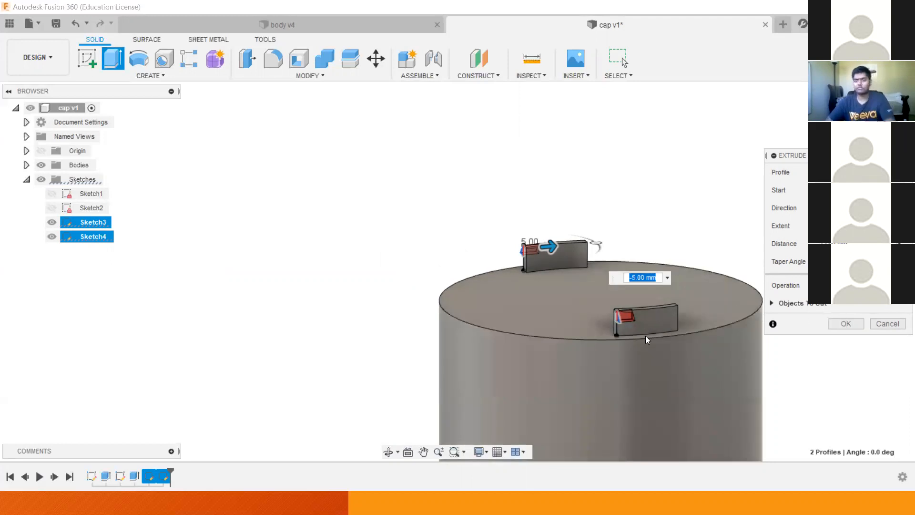
click(838, 243)
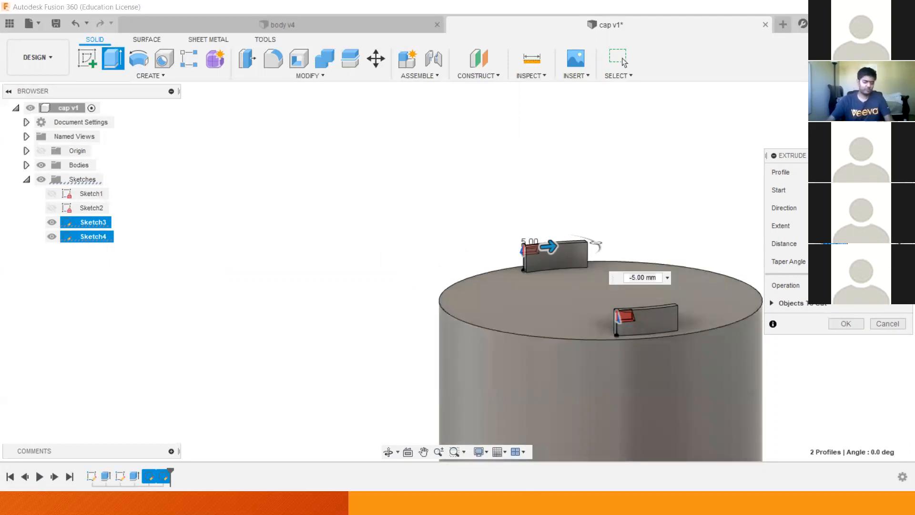
drag(595, 243, 642, 240)
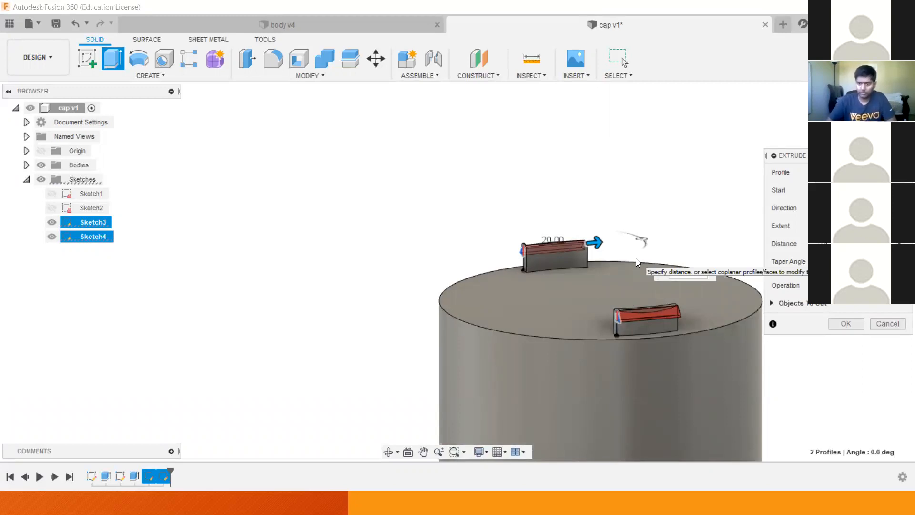
key(ctrl+z)
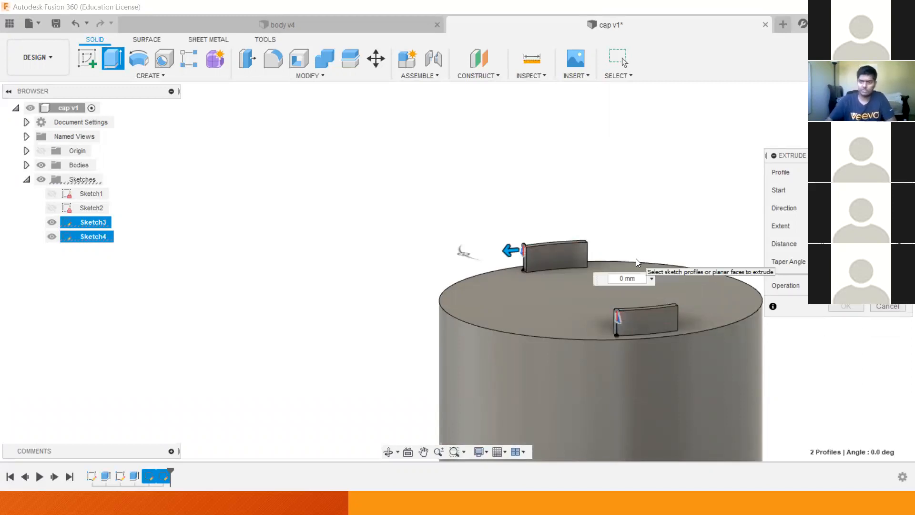
Set the extrusion of both triangles along the latches to -20 mm by snapping it to the latch's opposite end face.
drag(500, 250, 530, 250)
middle_drag(699, 326, 596, 317)
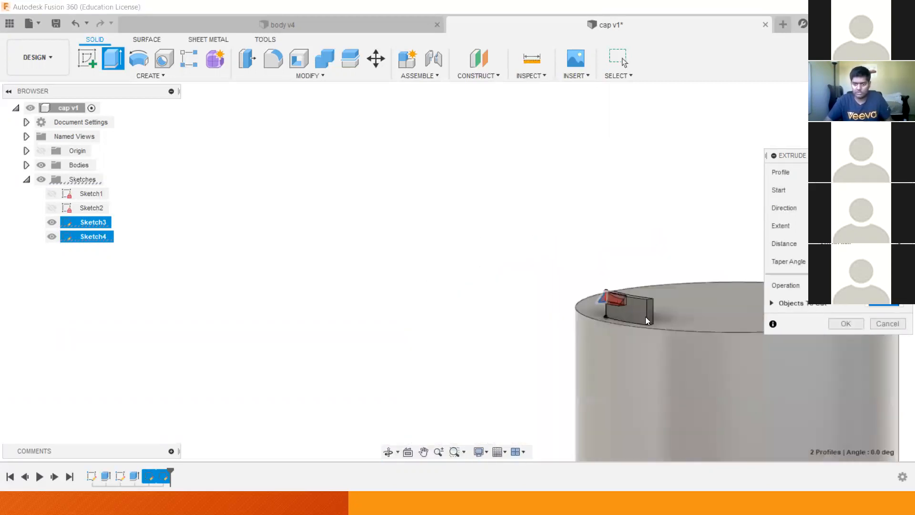
scroll(652, 313, up, 4)
scroll(651, 312, up, 2)
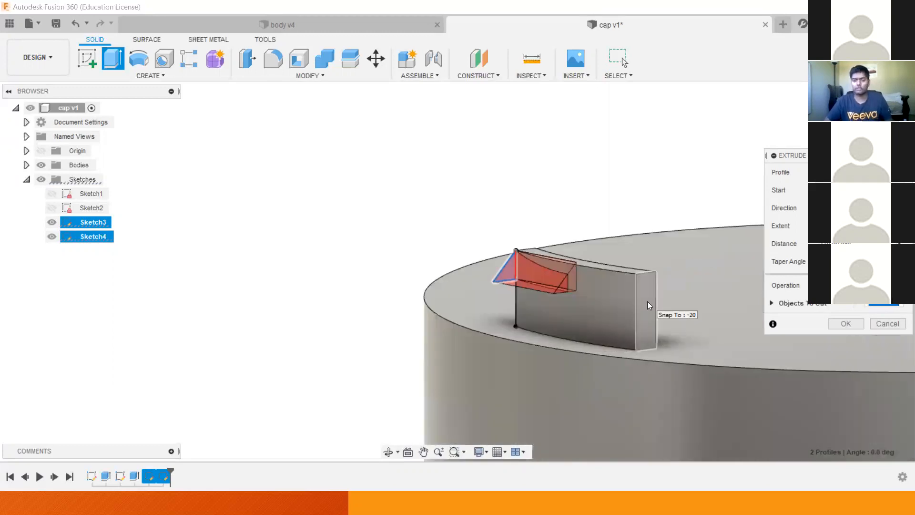
click(647, 302)
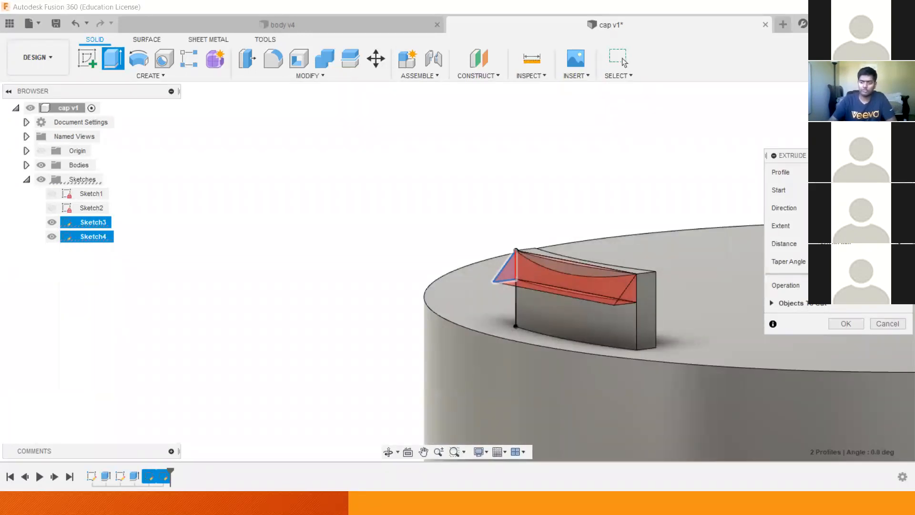
Set the extrusion's operation to Join and complete the catches on both latches.
click(860, 286)
click(836, 301)
click(847, 306)
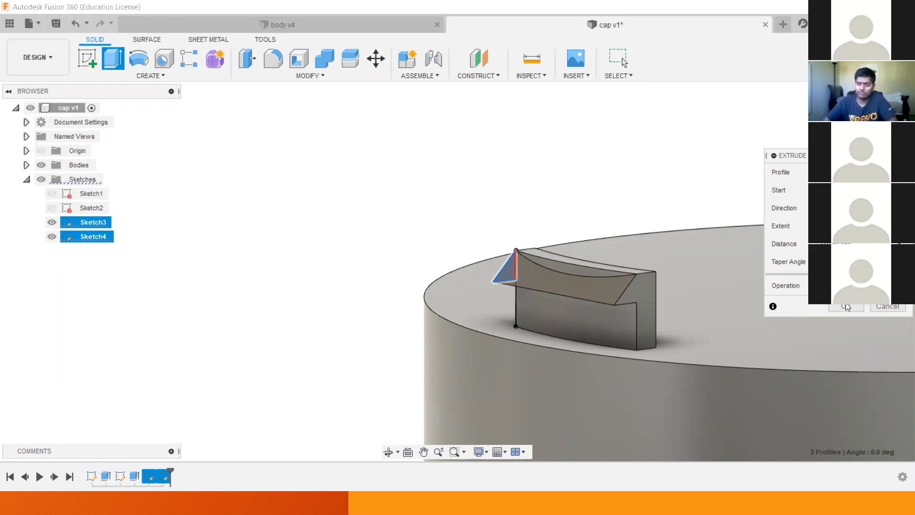
click(847, 307)
Inspect the finished catches on the cap and save the design.
scroll(801, 305, down, 6)
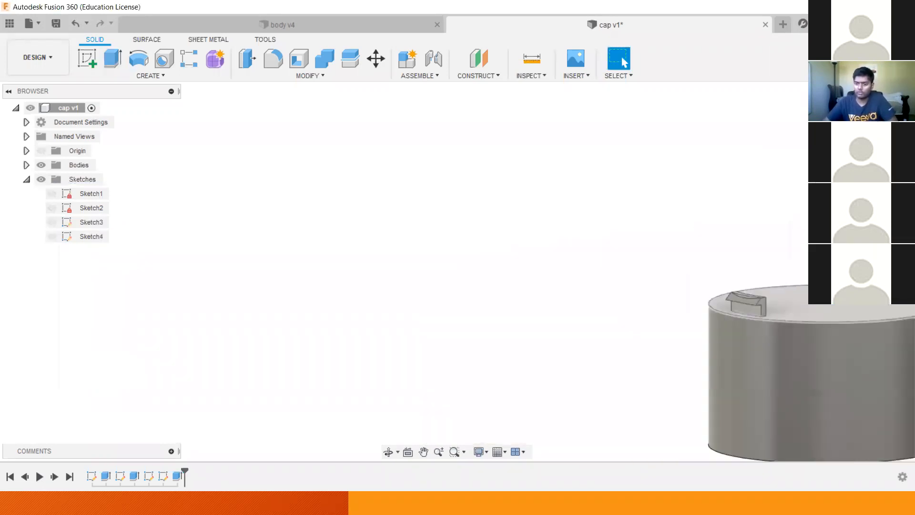
scroll(801, 305, up, 2)
mouse_move(736, 226)
middle_down()
mouse_move(749, 220)
mouse_move(574, 170)
middle_up()
scroll(586, 171, down, 3)
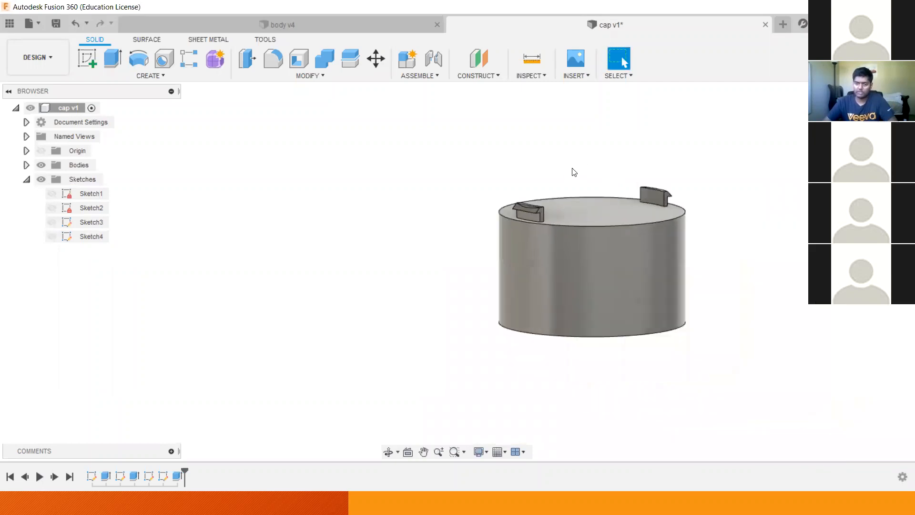
scroll(574, 169, up, 3)
middle_drag(818, 247, 761, 235)
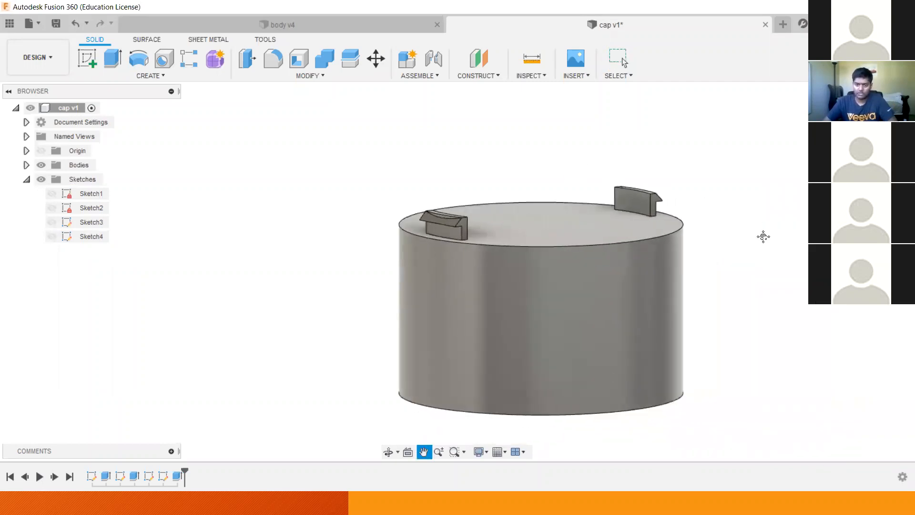
key(ctrl+s)
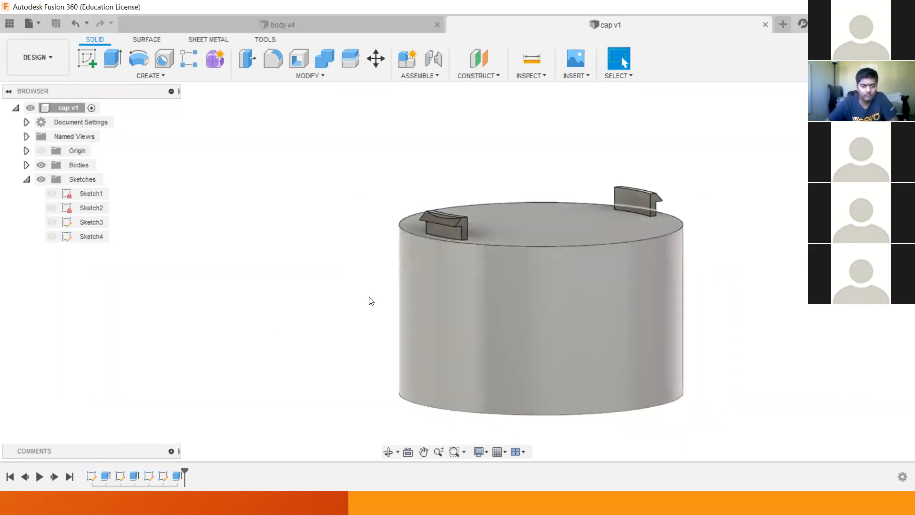
middle_drag(360, 296, 335, 274)
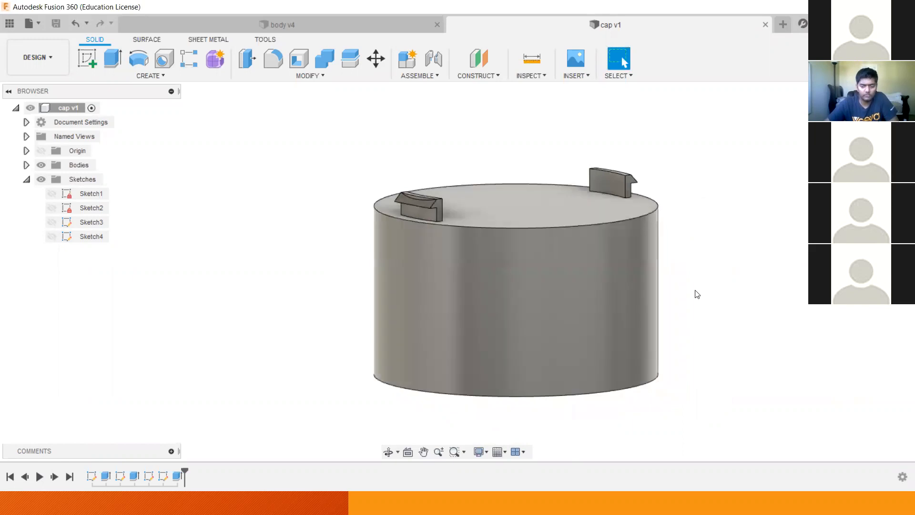
Open the first catch triangle's sketch for editing, focusing on the end face of its latch.
shift+middle_drag(670, 295, 641, 286)
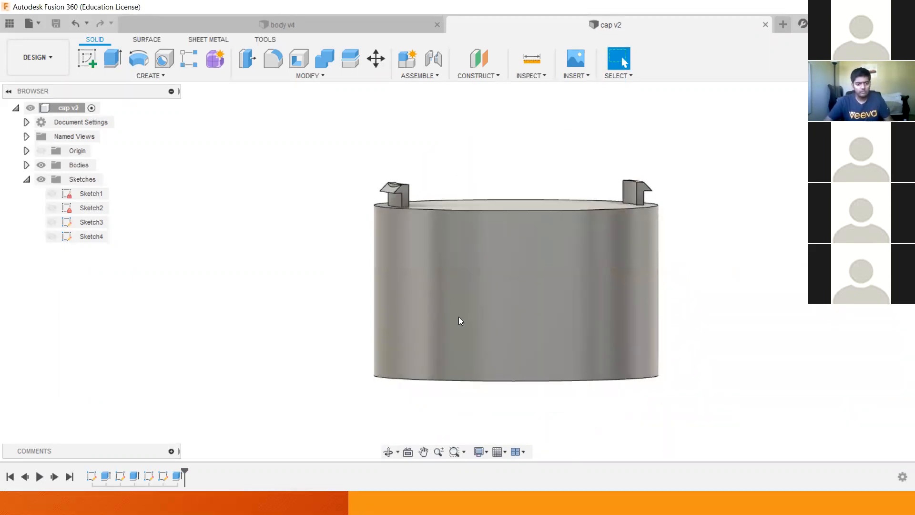
scroll(381, 284, up, 1)
scroll(376, 273, down, 2)
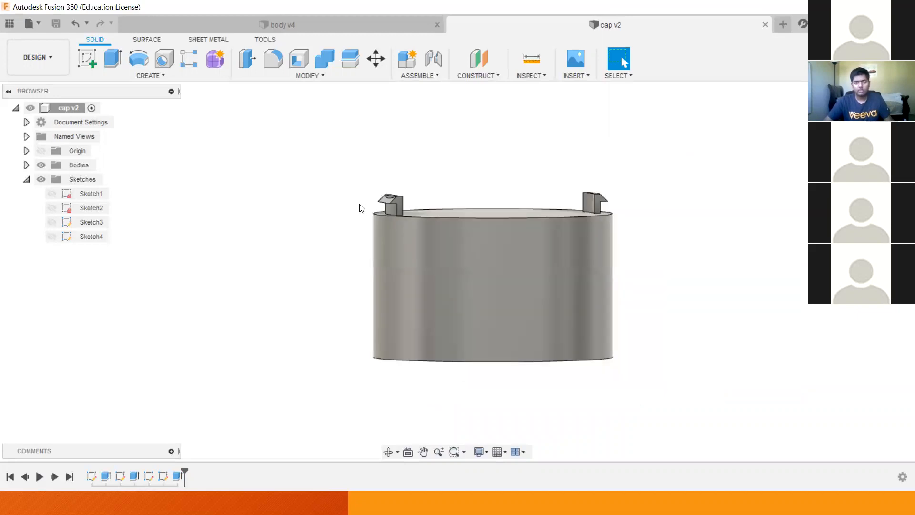
scroll(361, 207, up, 3)
scroll(361, 208, up, 2)
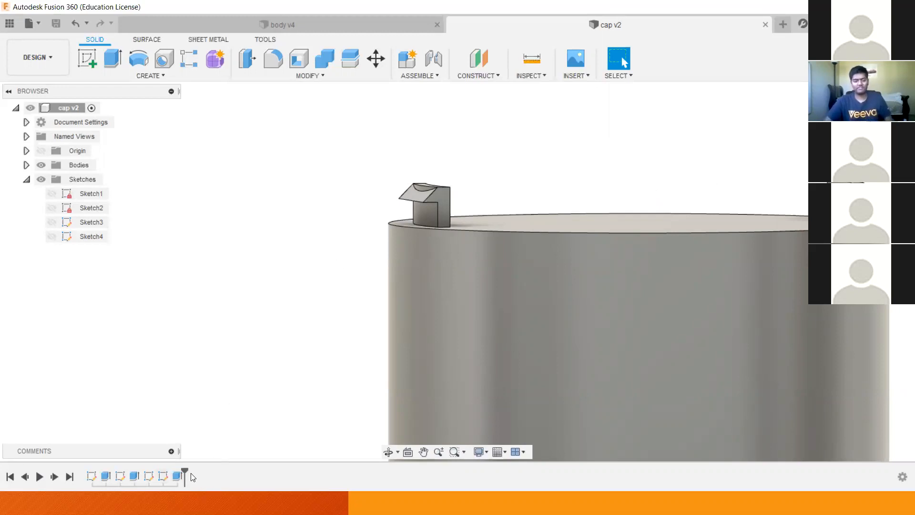
click(164, 475)
double_click(148, 476)
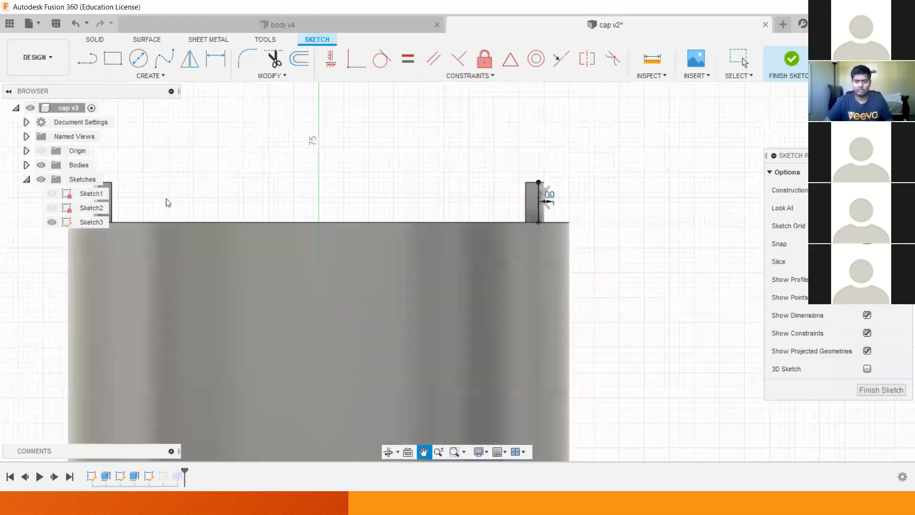
middle_drag(168, 203, 144, 202)
mouse_move(608, 213)
middle_down()
mouse_move(388, 222)
mouse_move(324, 182)
mouse_move(529, 179)
middle_up()
scroll(353, 172, up, 10)
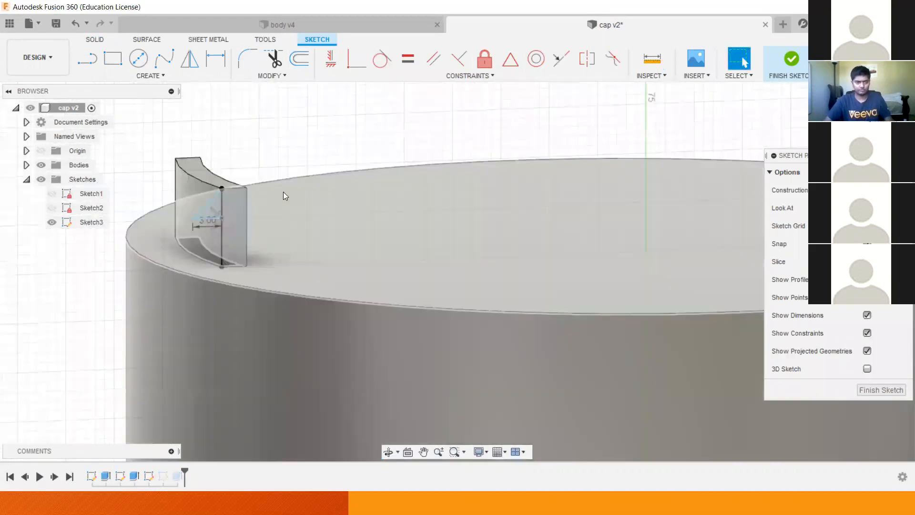
middle_drag(287, 171, 407, 136)
key(Escape)
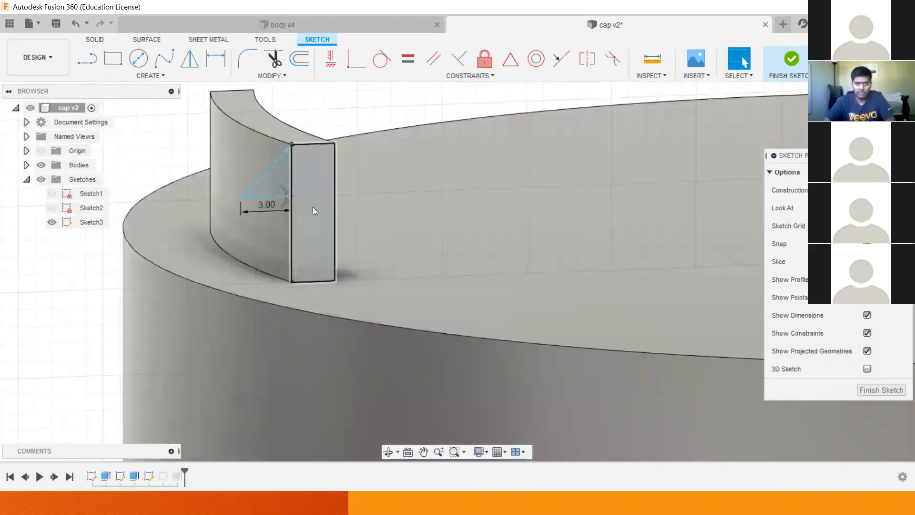
Delete the lines of the existing triangle and the vertical line along the latch's outer edge.
click(291, 240)
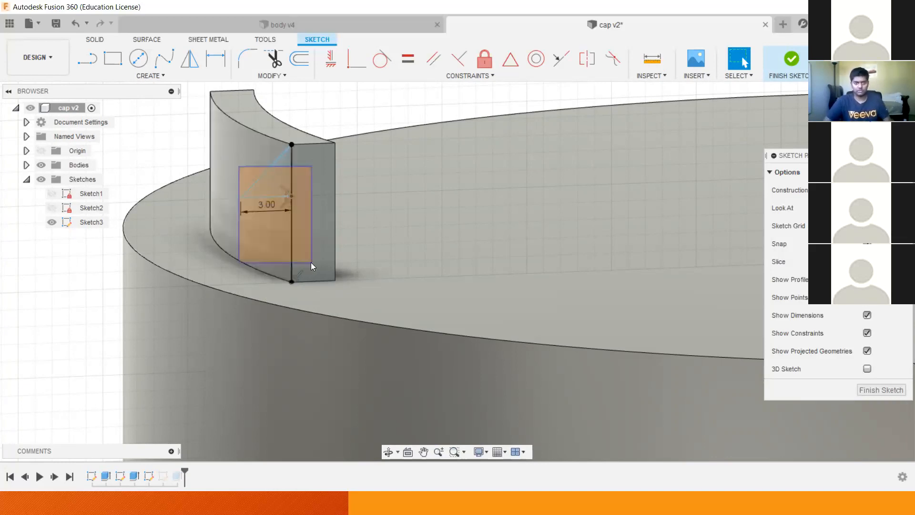
click(292, 227)
key(Delete)
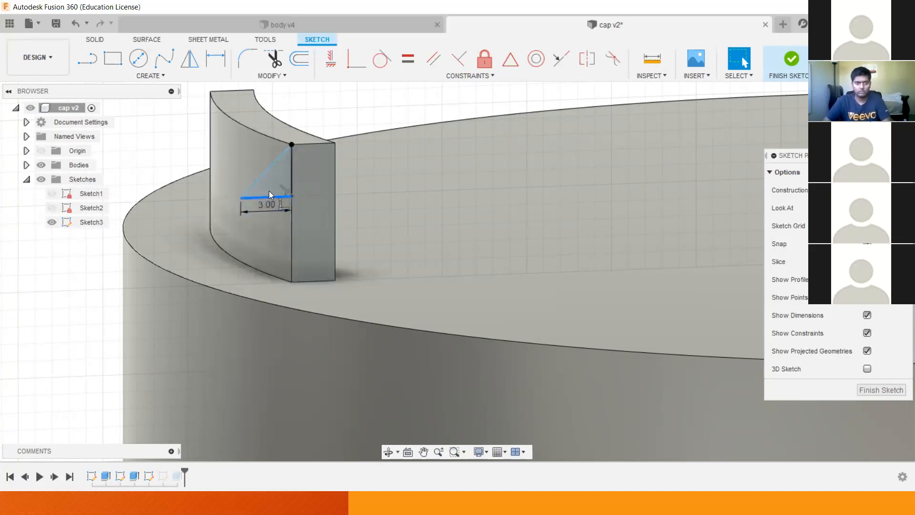
click(265, 172)
key(Delete)
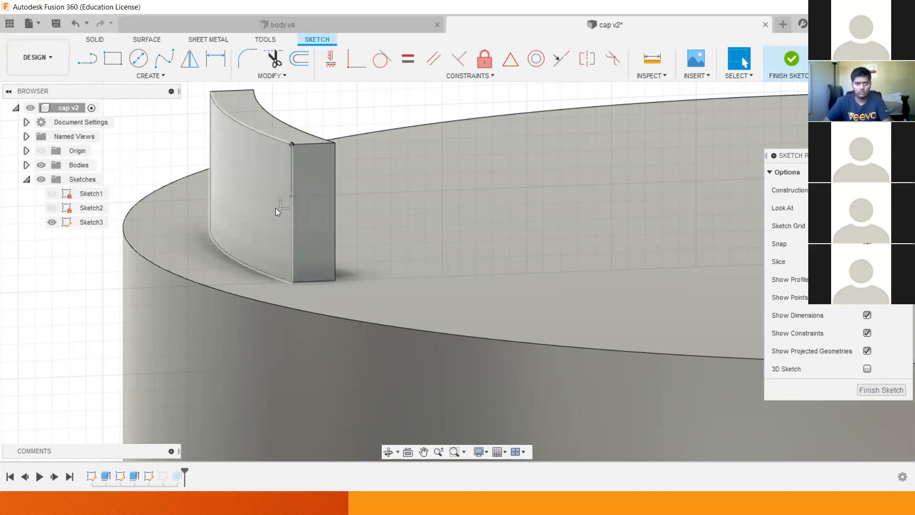
click(293, 171)
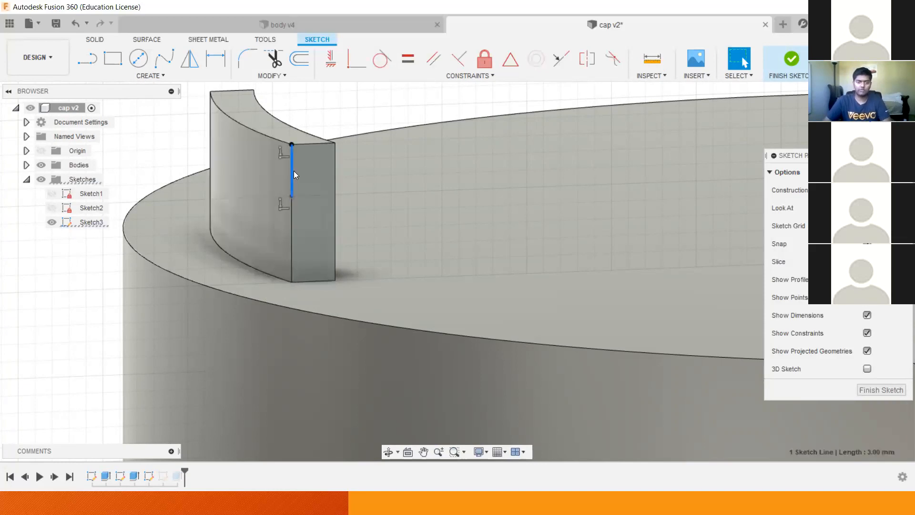
key(Delete)
scroll(286, 198, up, 3)
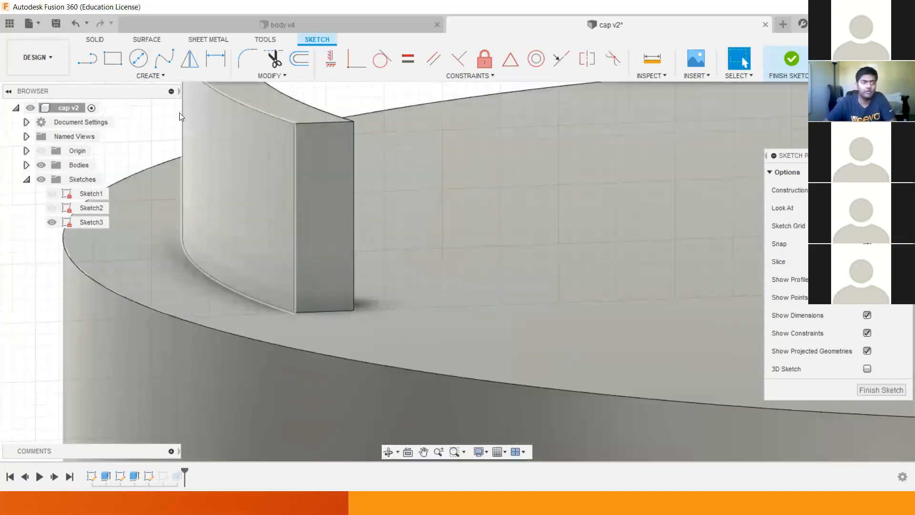
Draw a vertical line up the latch's outer edge from its base corner, stopping short of the top corner.
click(87, 55)
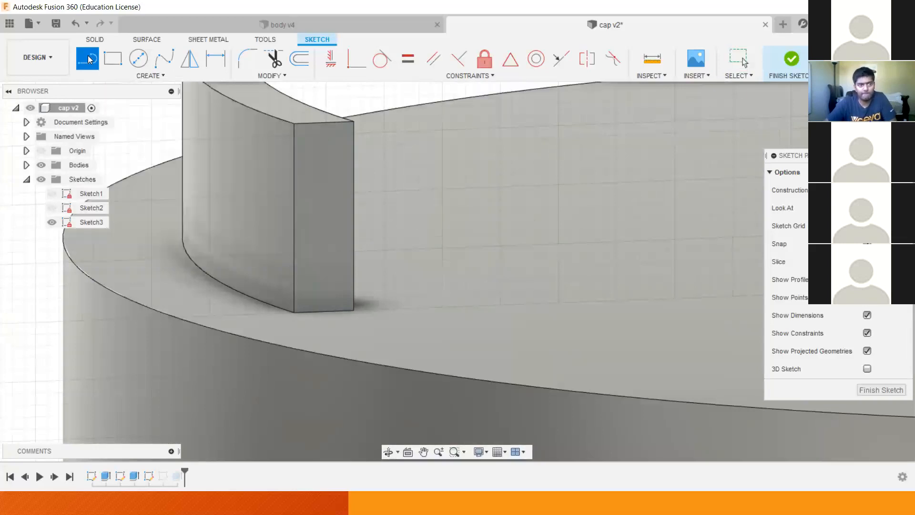
click(294, 310)
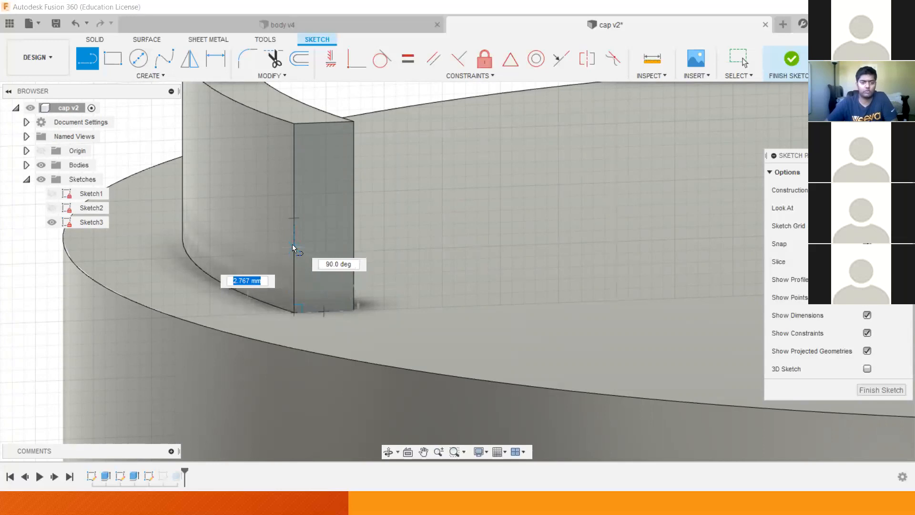
double_click(293, 197)
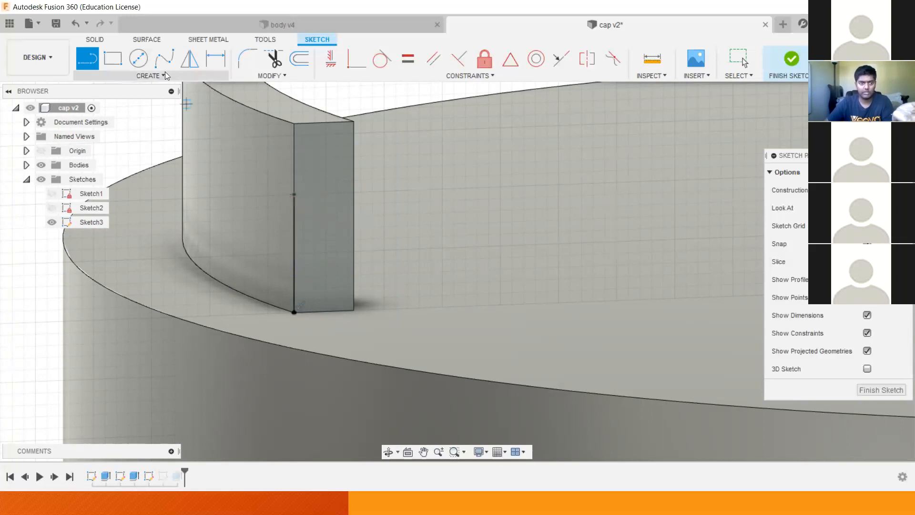
Draw a 3 mm line outward from the vertical line's upper end, perpendicular to the latch edge.
click(293, 194)
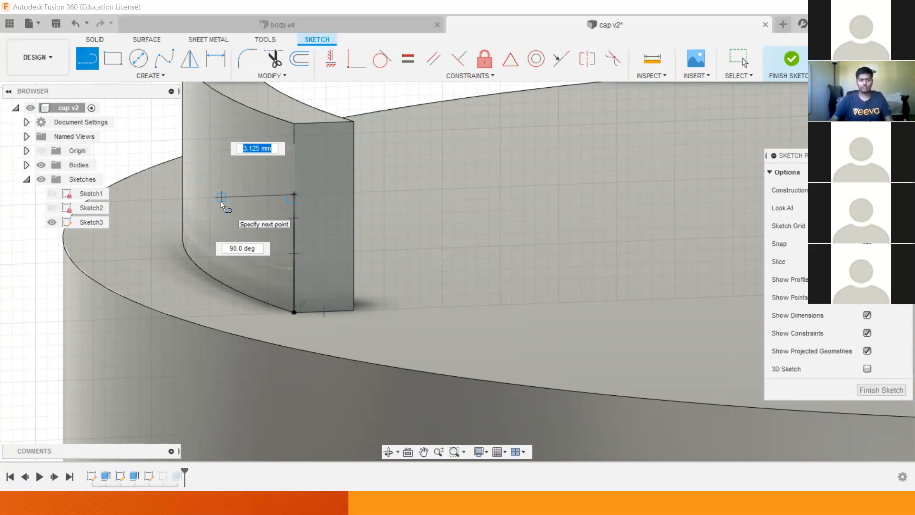
text(3)
key(Tab)
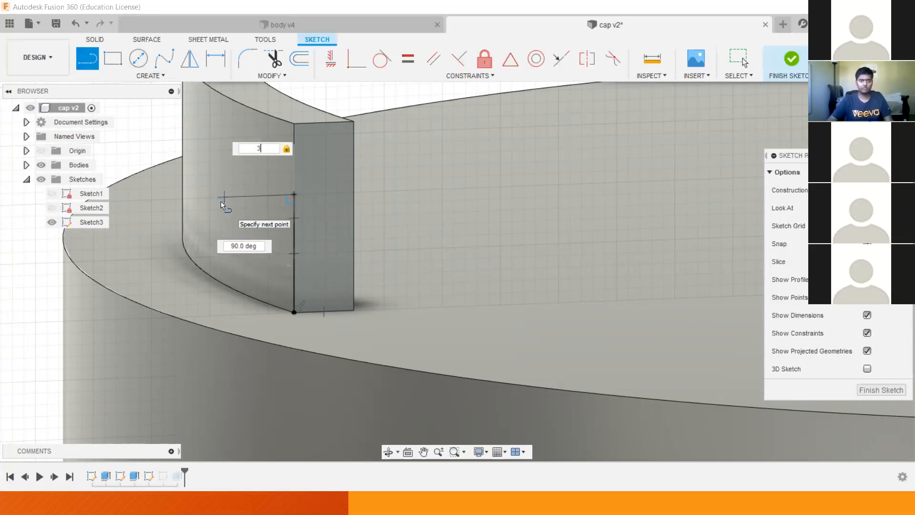
key(Return)
key(Escape)
drag(276, 139, 263, 225)
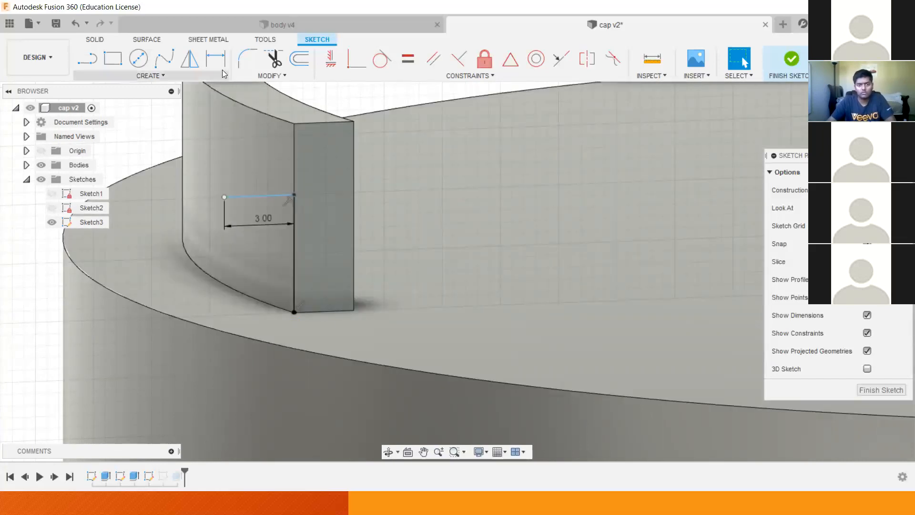
key(Escape)
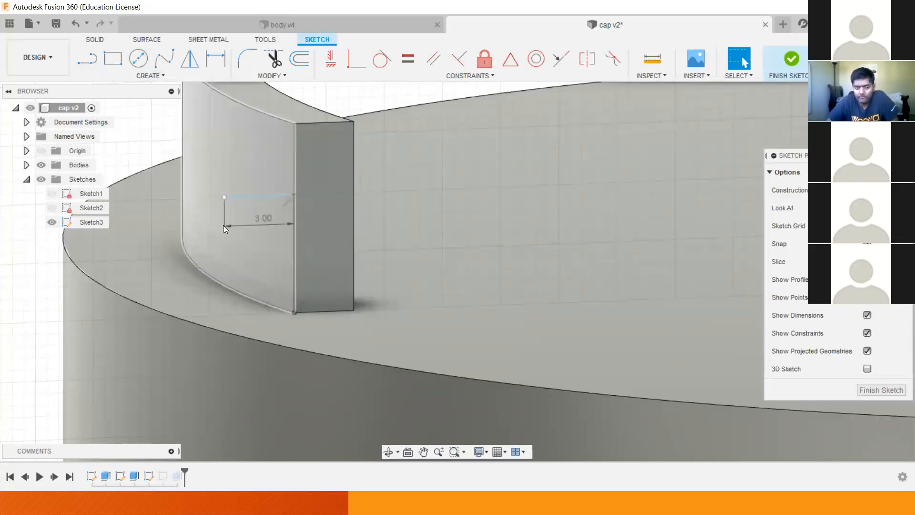
Close the triangle with a 45° line to the latch's top outer corner and a vertical line back down, and finish the sketch.
click(90, 59)
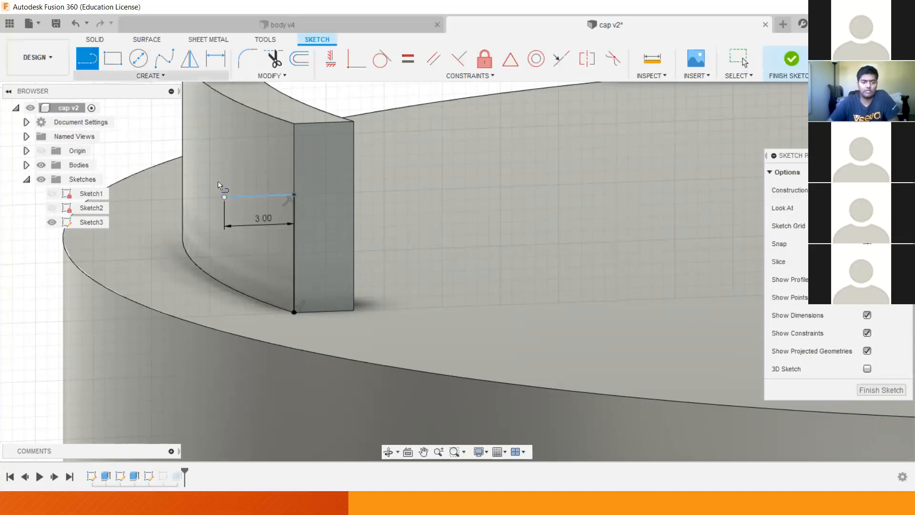
click(224, 196)
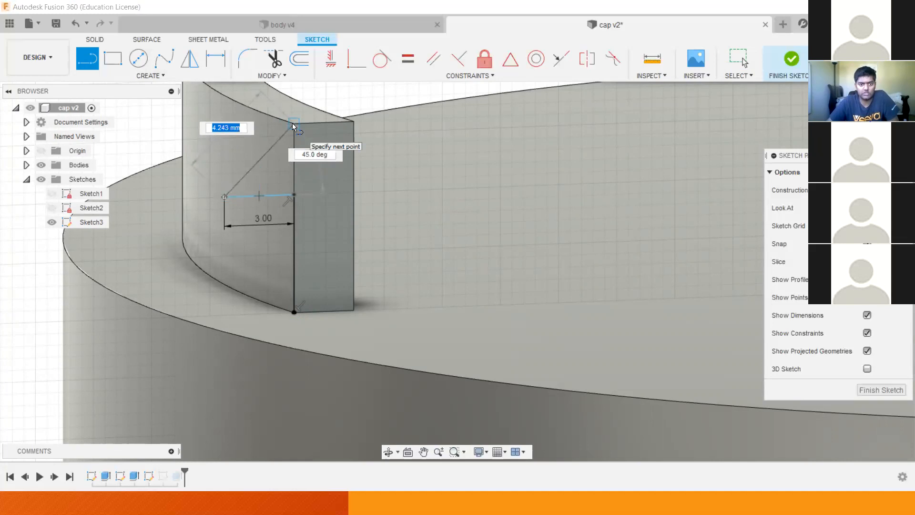
click(292, 123)
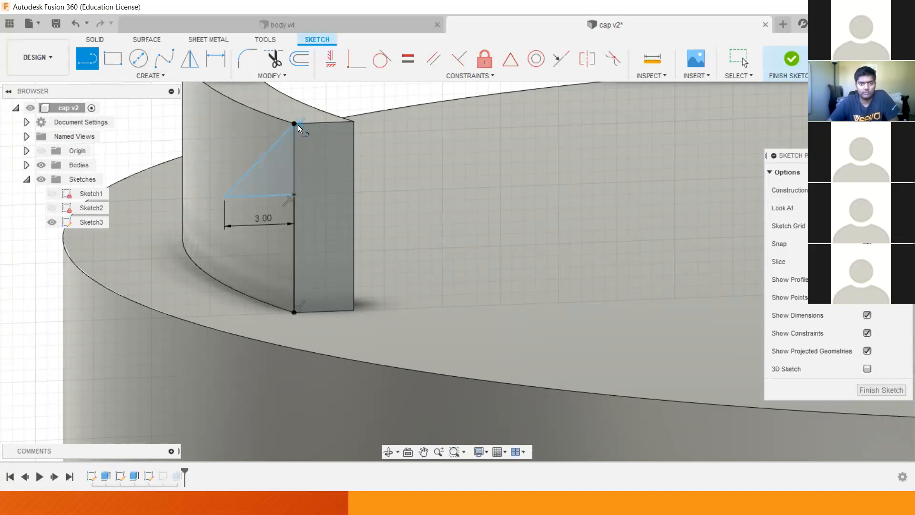
click(292, 193)
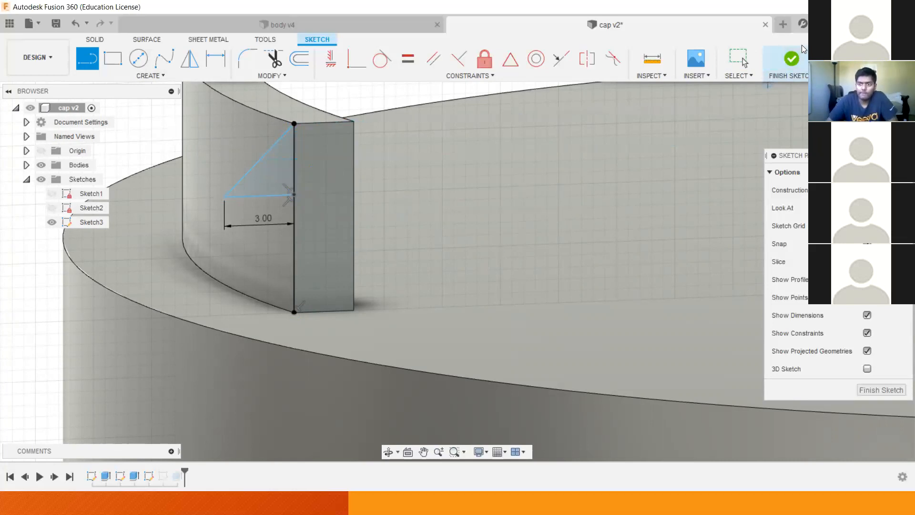
click(791, 59)
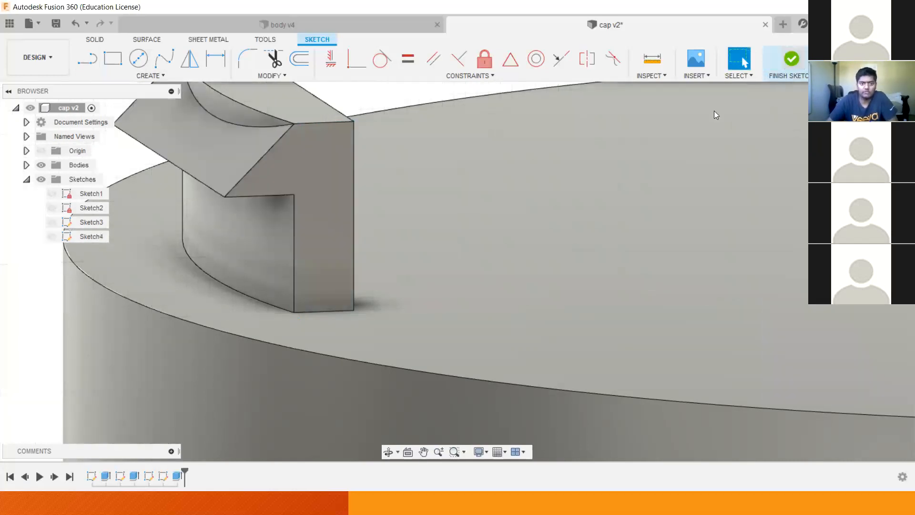
Check the catch profiles on both latches after the sketch edit and save the cap as a new version.
scroll(500, 183, down, 5)
drag(572, 144, 317, 168)
middle_drag(541, 148, 422, 150)
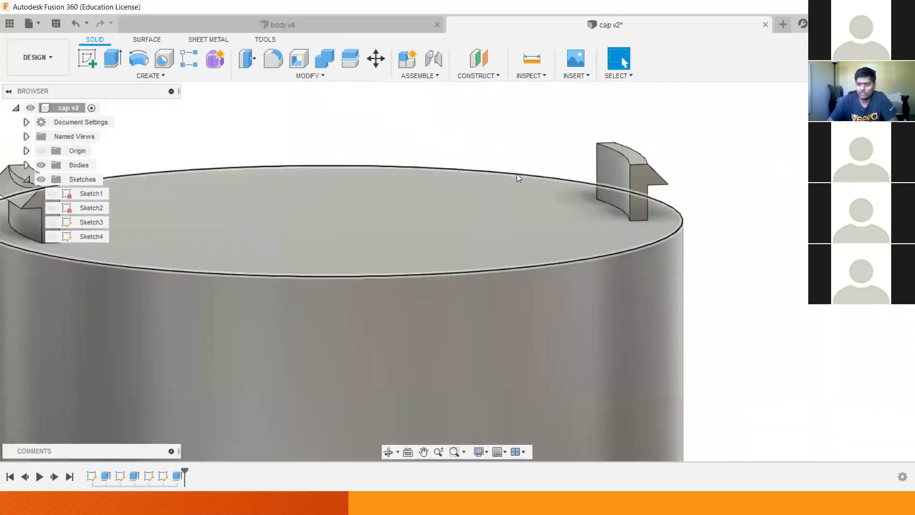
scroll(518, 175, up, 3)
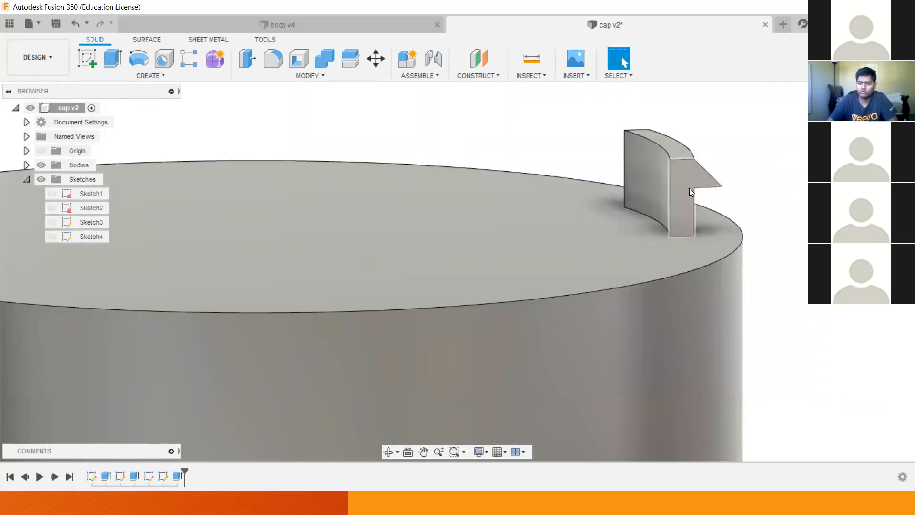
scroll(298, 185, down, 3)
scroll(267, 184, down, 3)
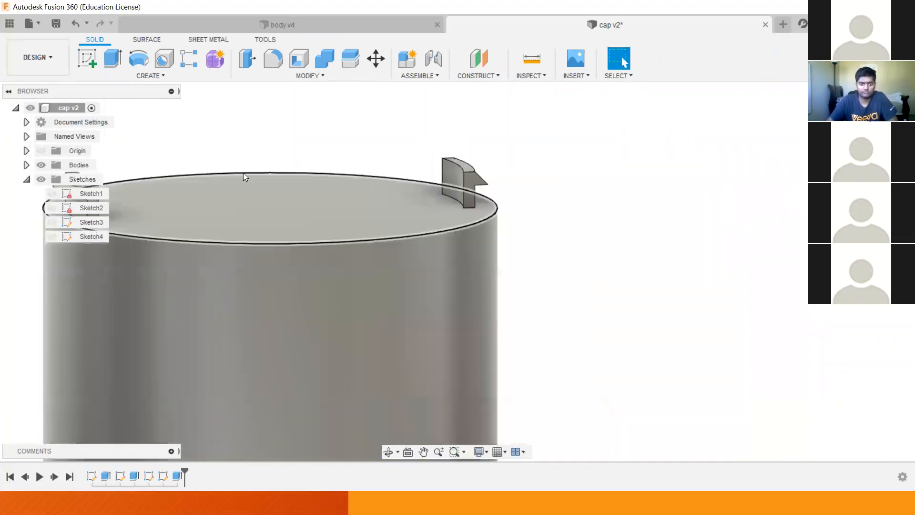
middle_drag(267, 155, 411, 165)
scroll(376, 167, up, 2)
scroll(336, 176, up, 3)
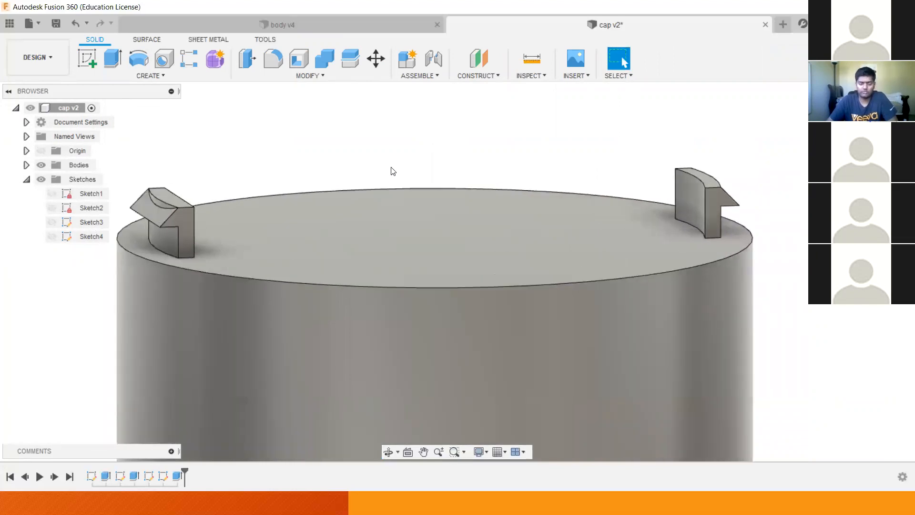
shift+middle_drag(444, 165, 483, 135)
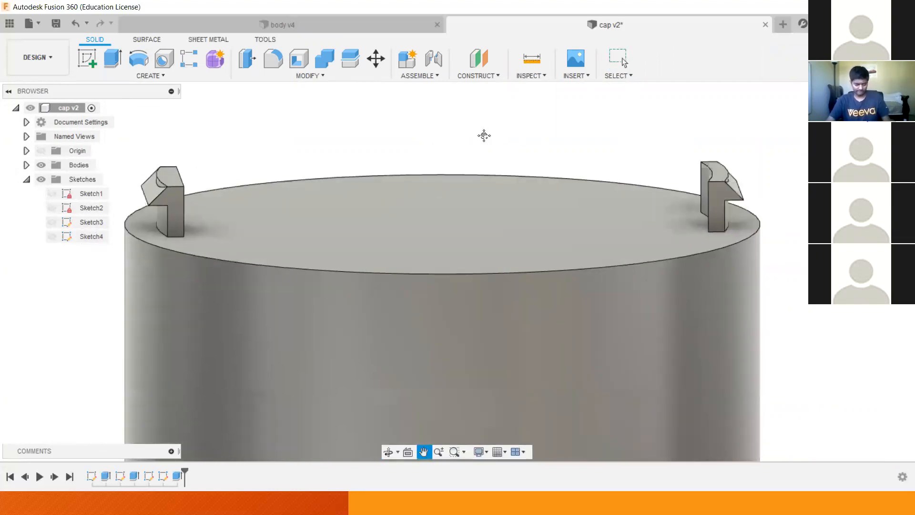
key(ctrl+s)
click(431, 270)
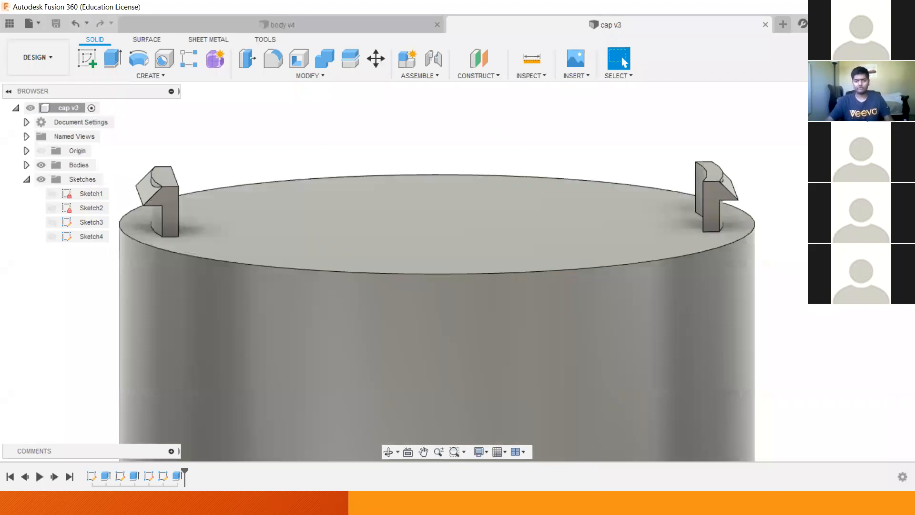
Switch to the presentation and advance to the "Part 2 Done!" slide showing the reference cap.
key(alt+Tab)
key(Right)
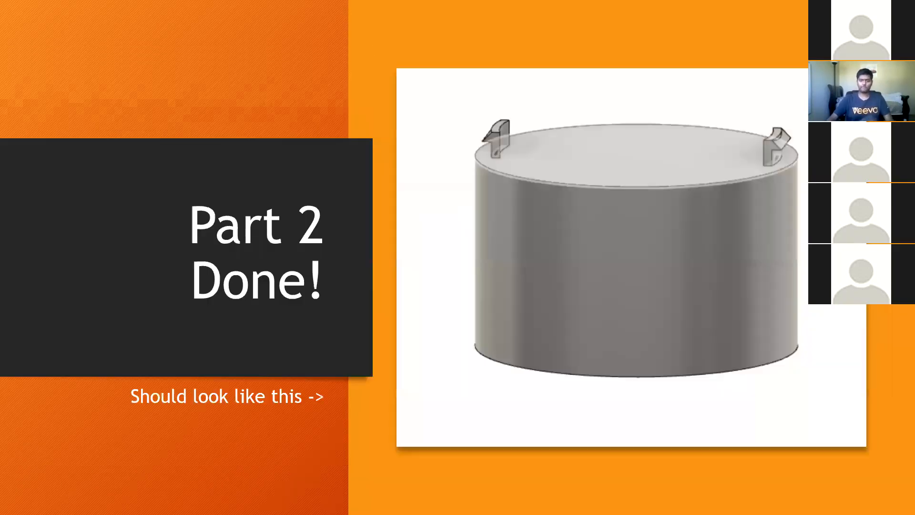
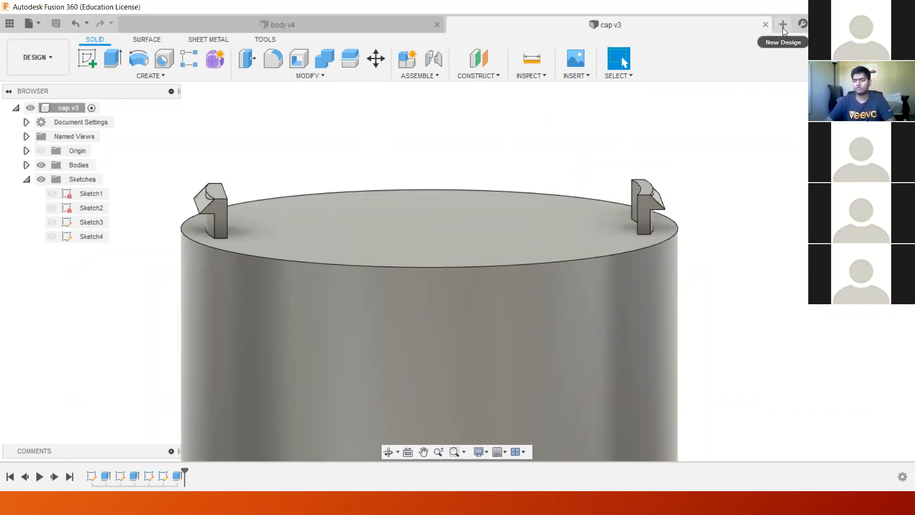
Create a new design and browse from the IEEE Bottle V3 project's files to the list of all projects.
click(782, 24)
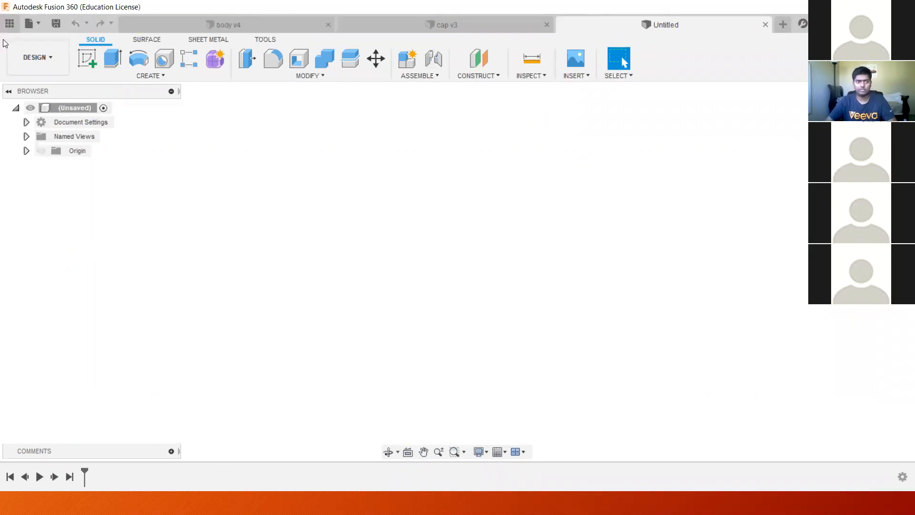
click(9, 22)
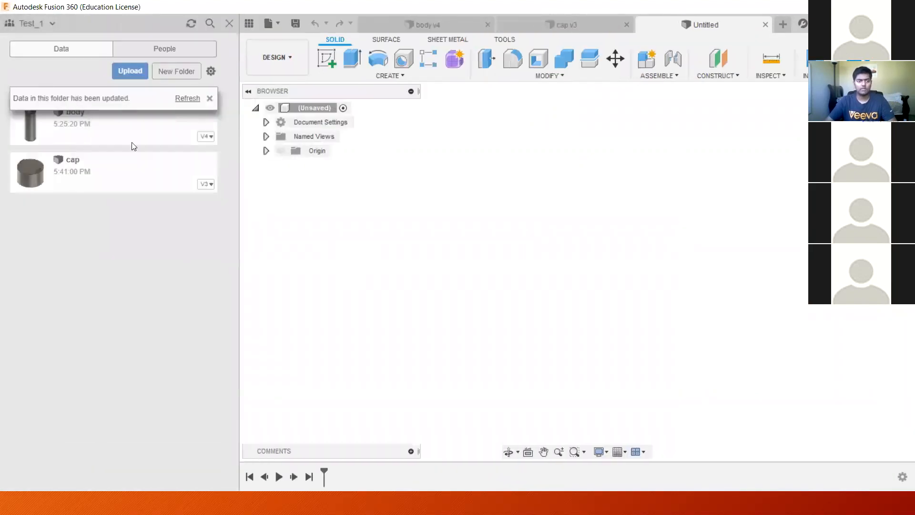
click(209, 98)
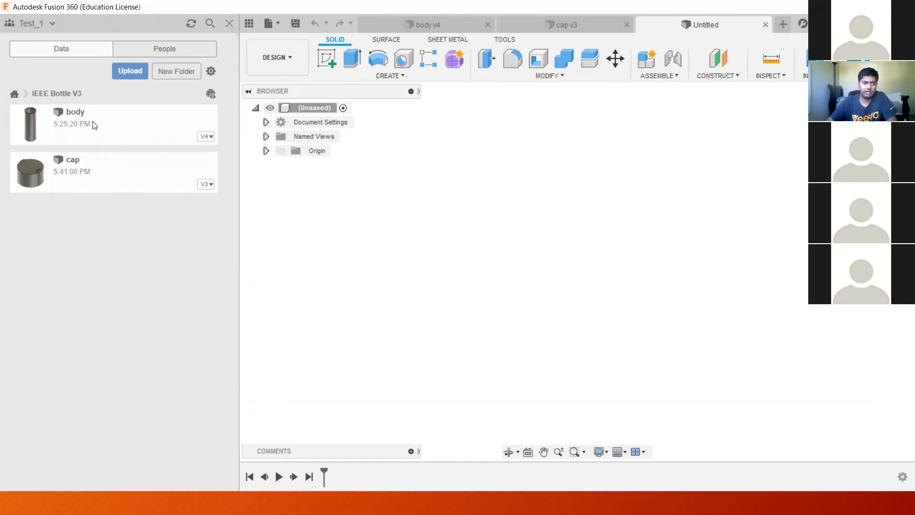
click(16, 95)
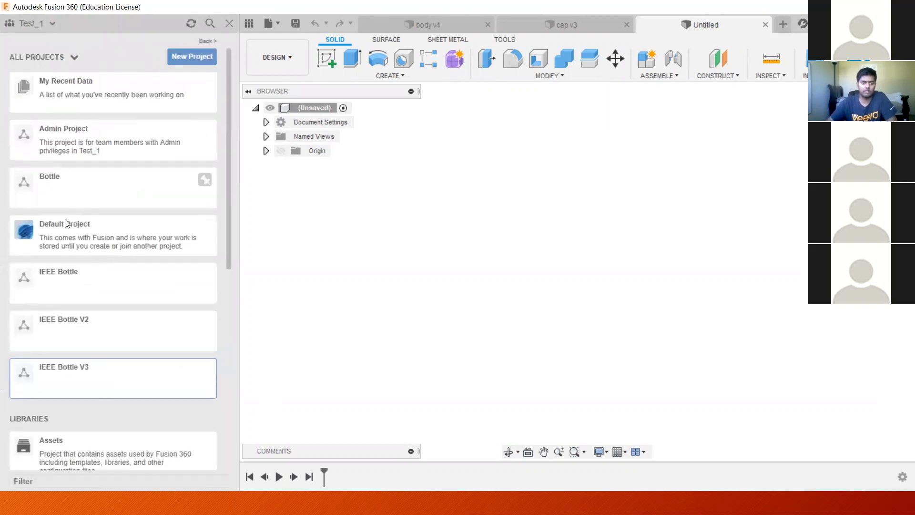
Open the IEEE Bottle V3 project and try to insert its body file into the new unsaved design.
click(91, 394)
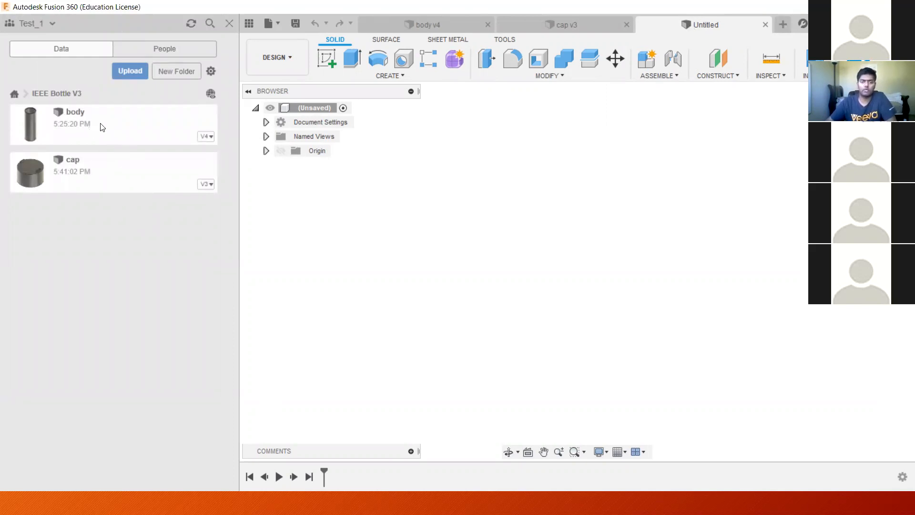
drag(102, 126, 510, 238)
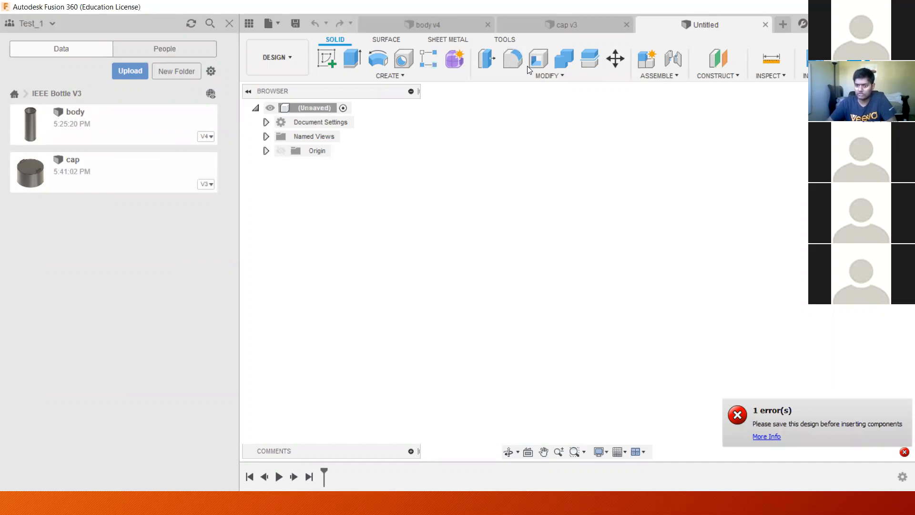
click(426, 25)
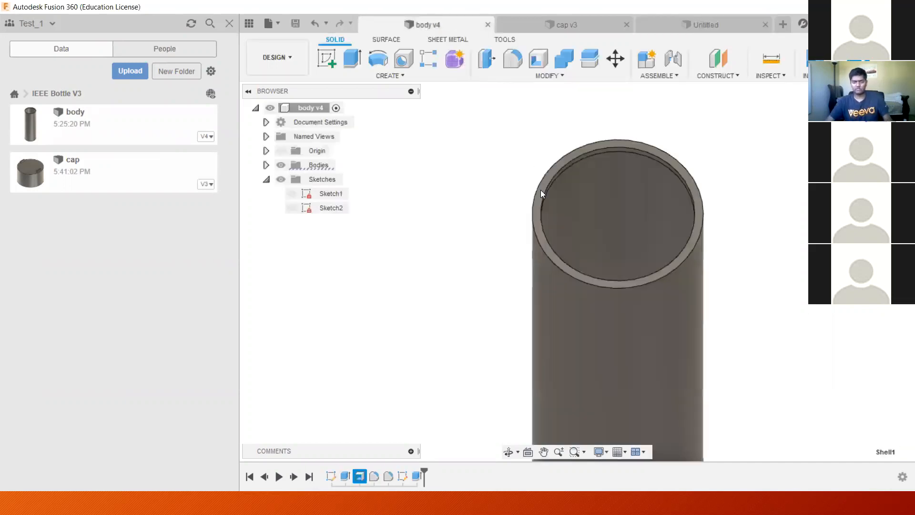
click(643, 26)
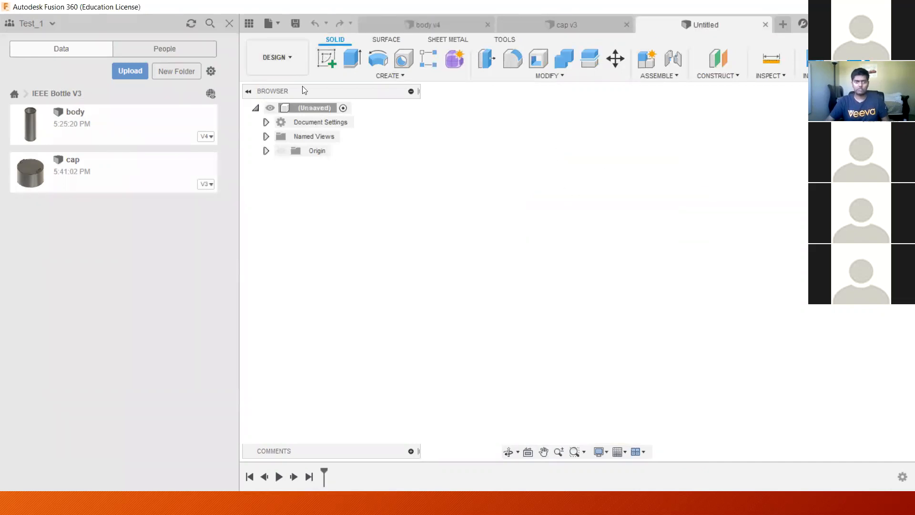
right_click(311, 108)
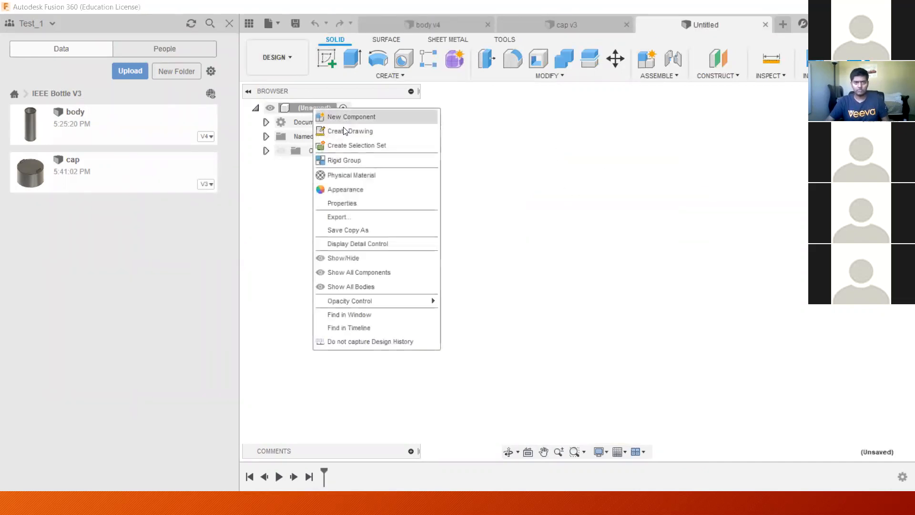
click(456, 228)
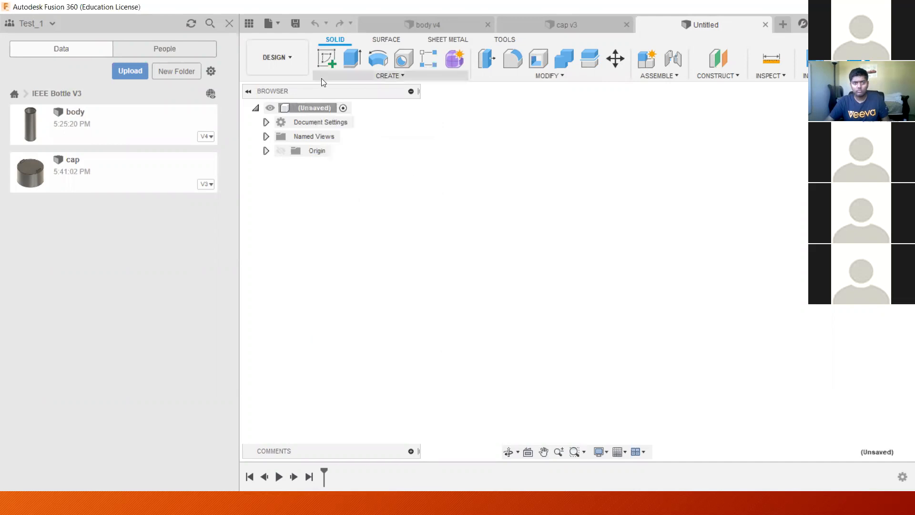
click(291, 63)
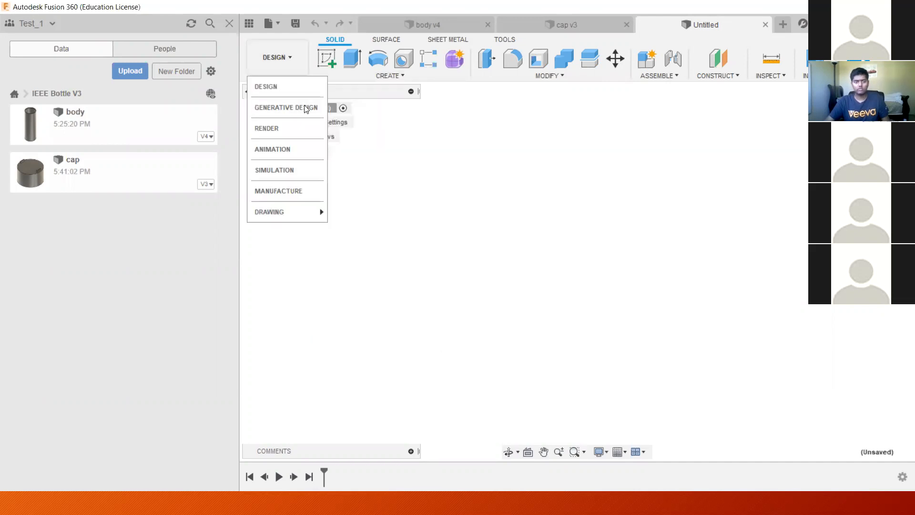
click(453, 260)
Save the new design as "assmbly" in the IEEE Bottle V3 project.
key(ctrl+s)
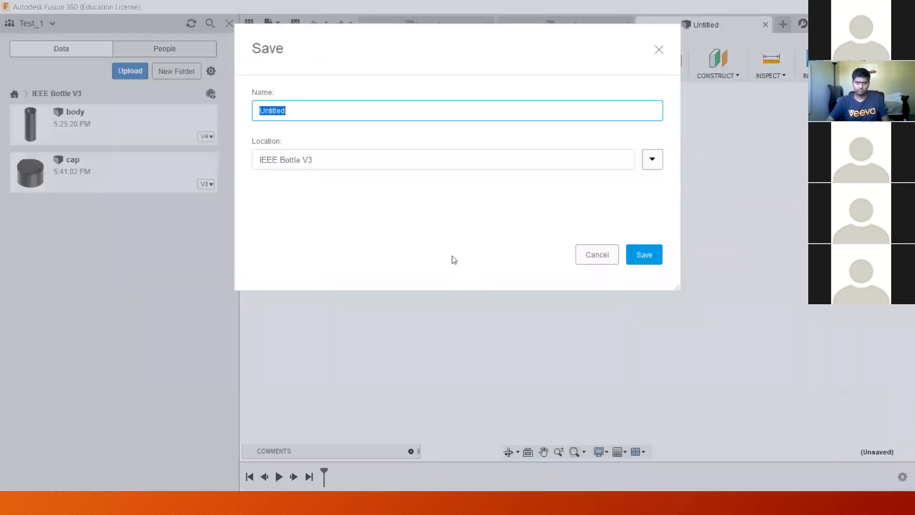
text(assmbly)
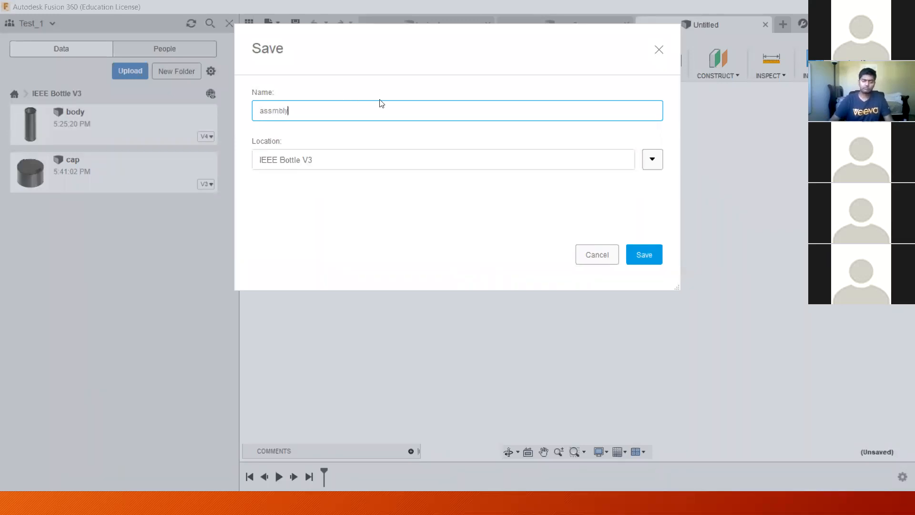
key(Return)
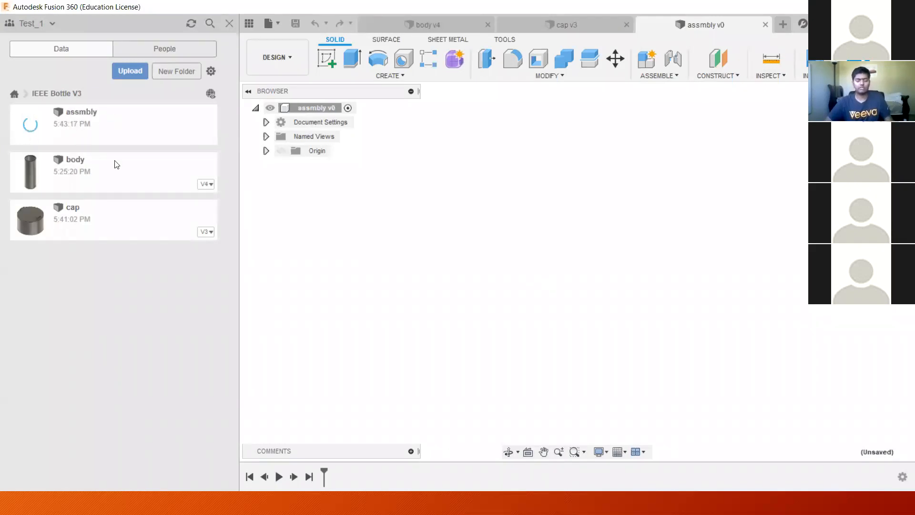
Insert the body file into the assembly and accept its default position without any move or rotation.
drag(113, 177, 548, 216)
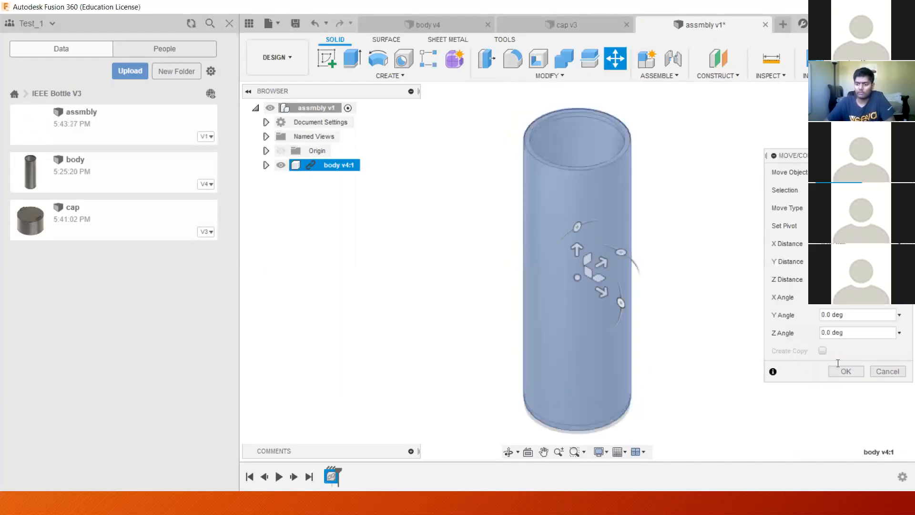
click(842, 371)
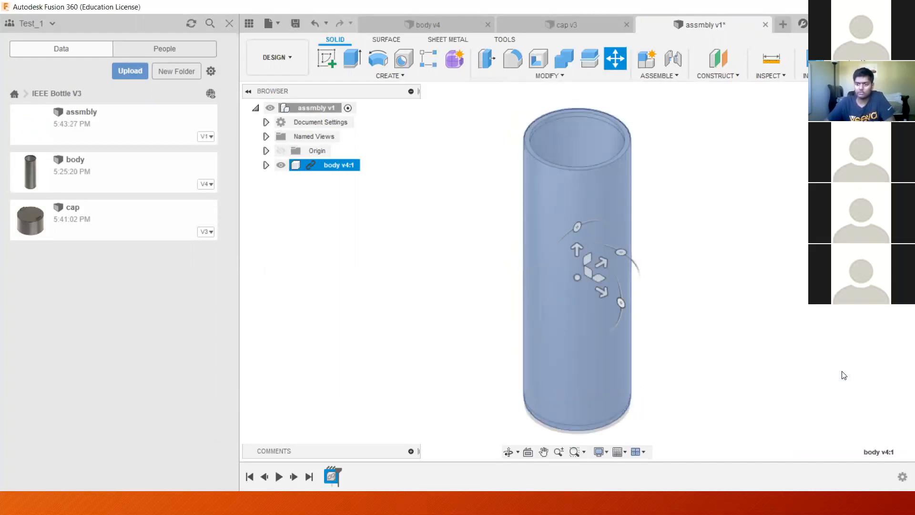
scroll(637, 293, down, 4)
scroll(594, 277, up, 2)
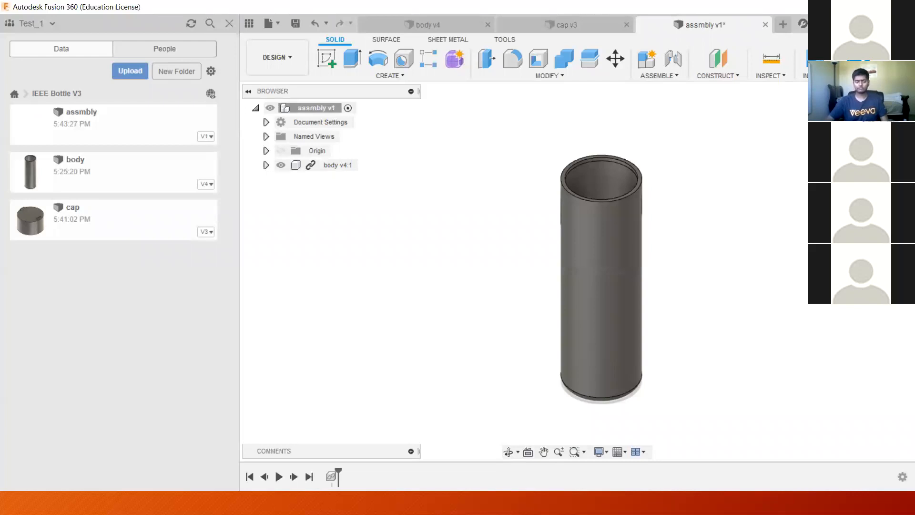
Switch to the presentation, advance to the "Part 3: Selecting parts" slide and return to Fusion 360.
key(alt+Tab)
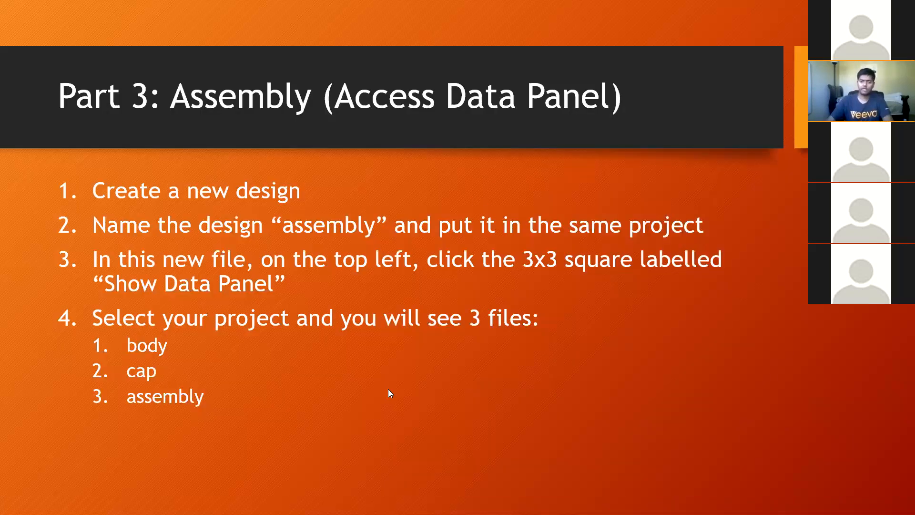
click(480, 273)
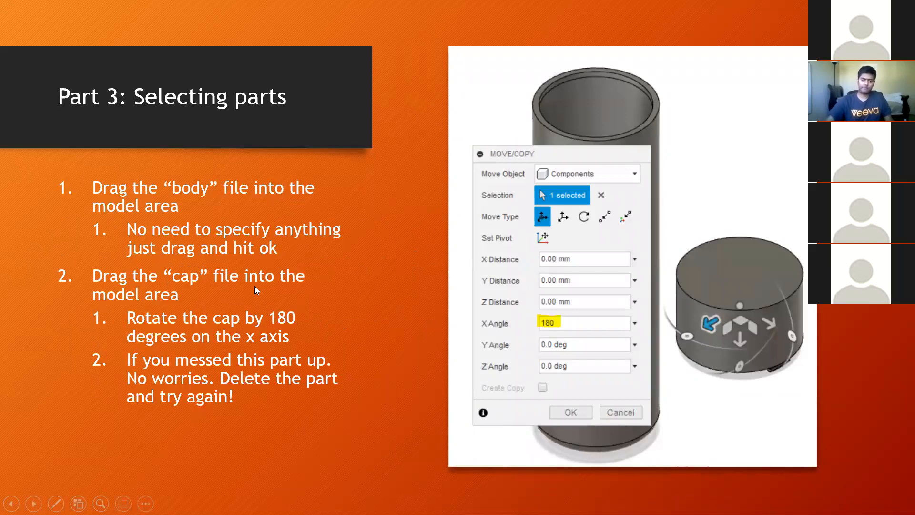
key(alt+Tab)
Insert the cap file beside the body, moving it -180 mm along X and rotating it 180° about the X axis.
drag(94, 221, 438, 301)
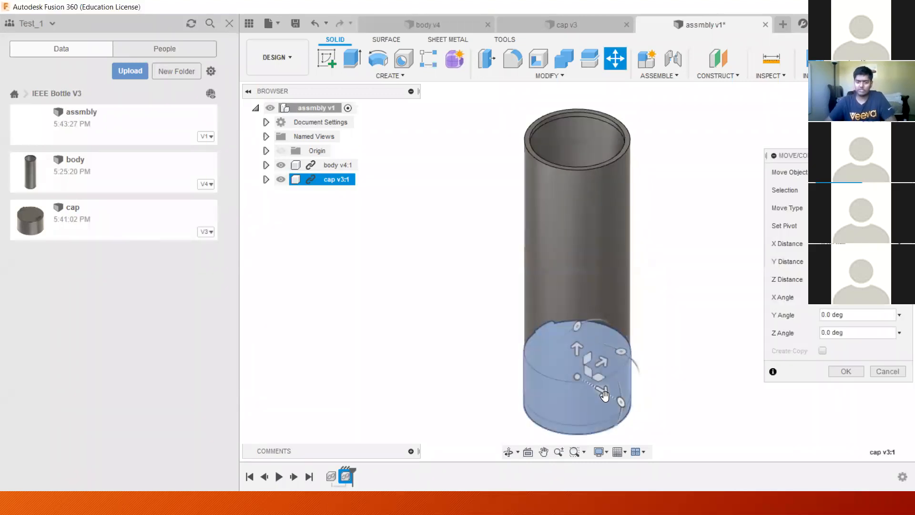
mouse_move(604, 396)
mouse_down()
mouse_move(445, 317)
mouse_move(460, 336)
mouse_up()
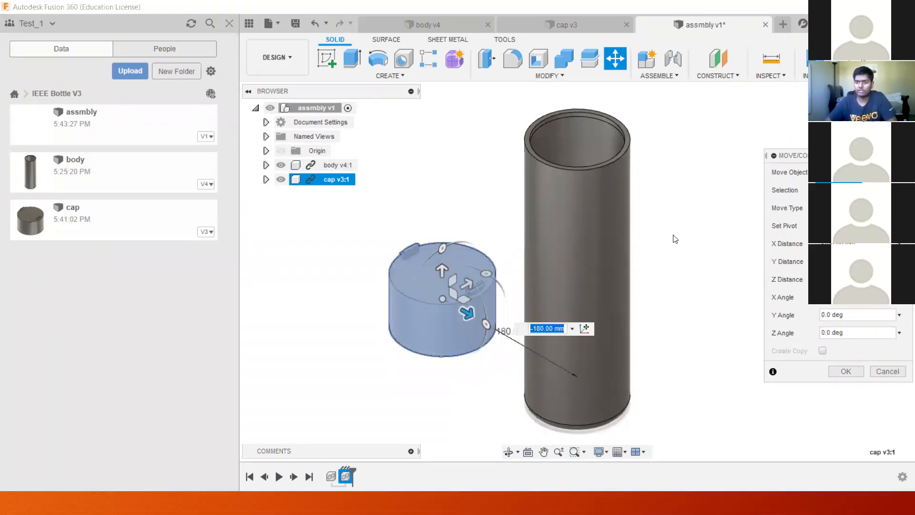
drag(855, 164, 784, 137)
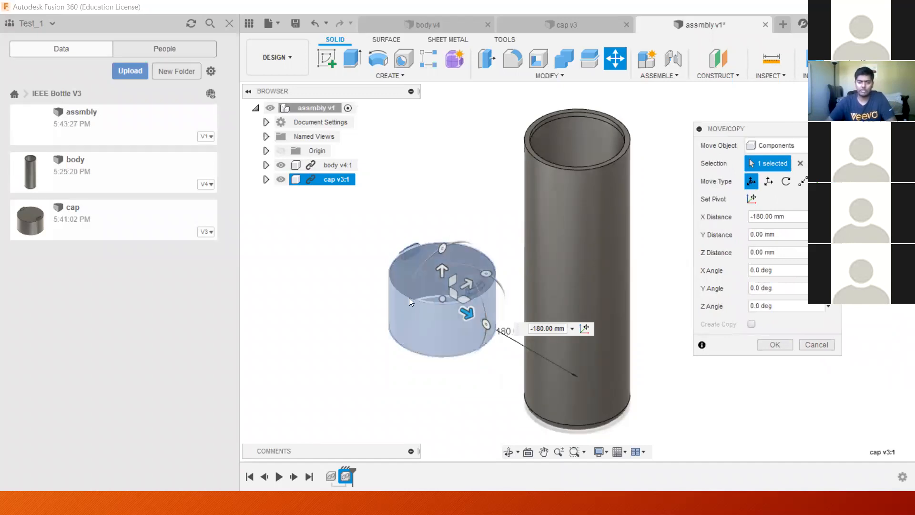
click(786, 271)
text(1)
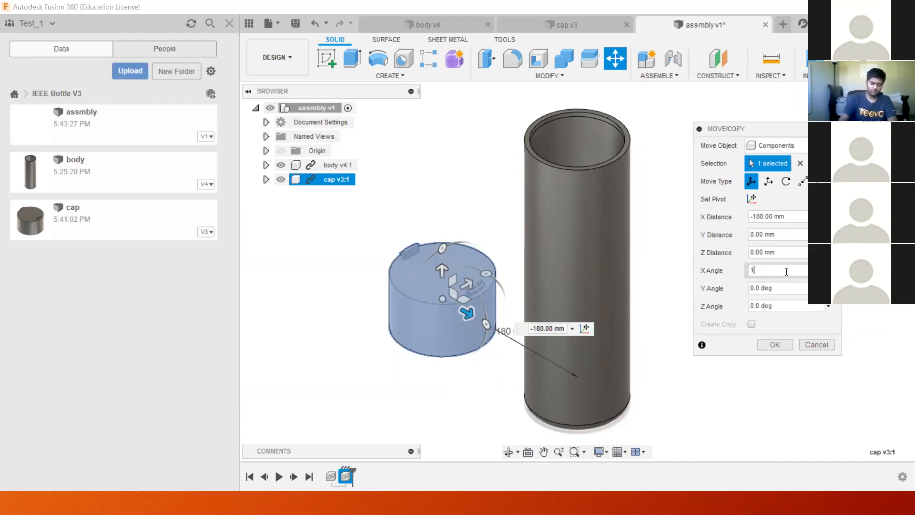
text(80)
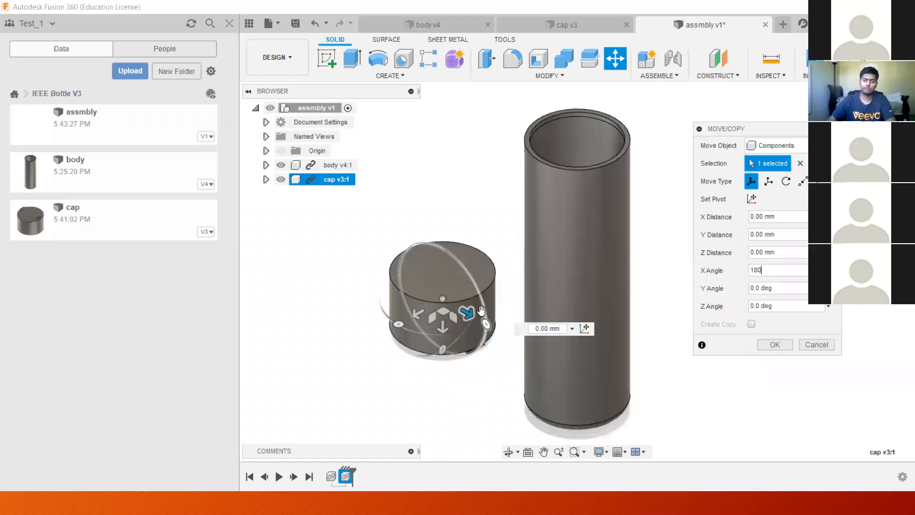
click(777, 349)
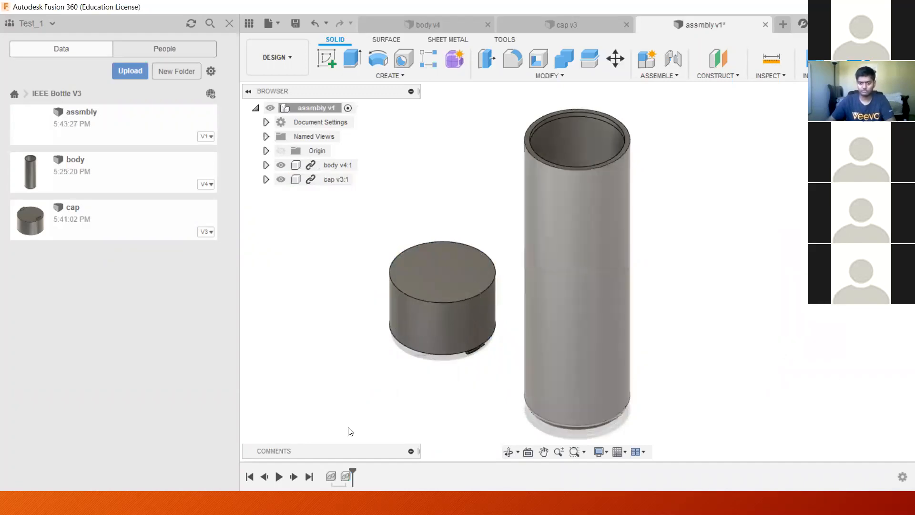
Move the cap freehand to the opposite side of the body and save the assembly as a new version.
drag(452, 337, 737, 279)
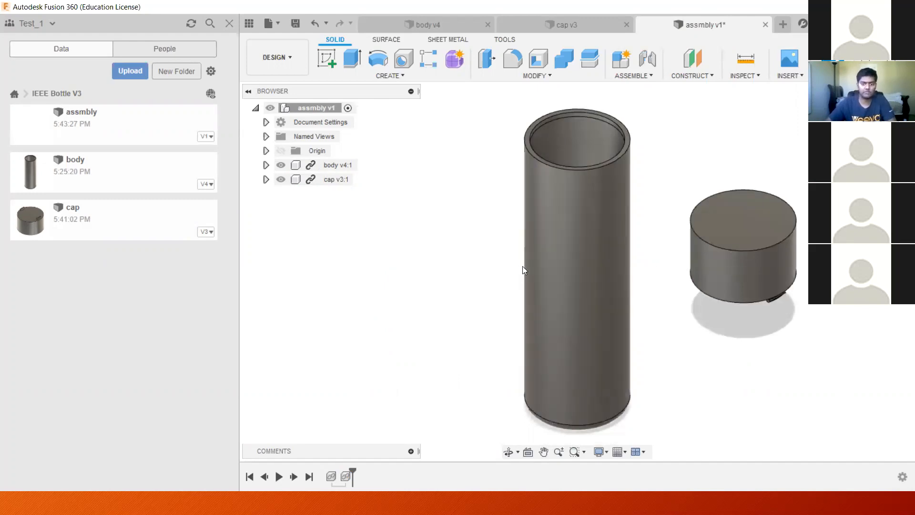
drag(719, 237, 690, 247)
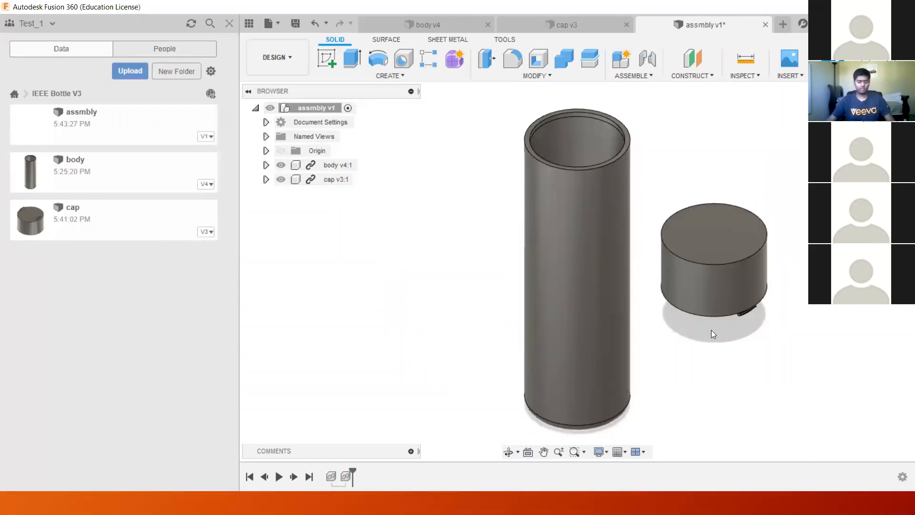
key(ctrl+s)
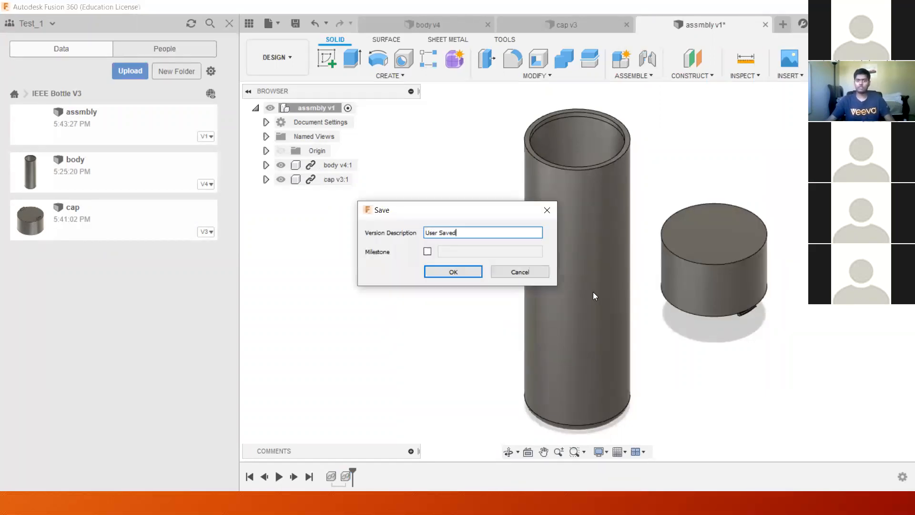
click(469, 274)
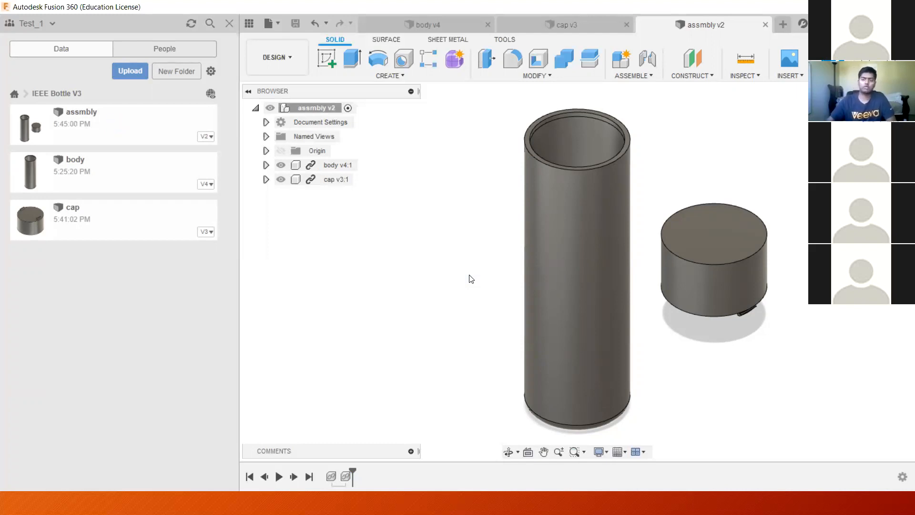
Look up the Joint command, read the presentation's "Part 3: Joining parts" slide and return to Fusion 360.
click(625, 77)
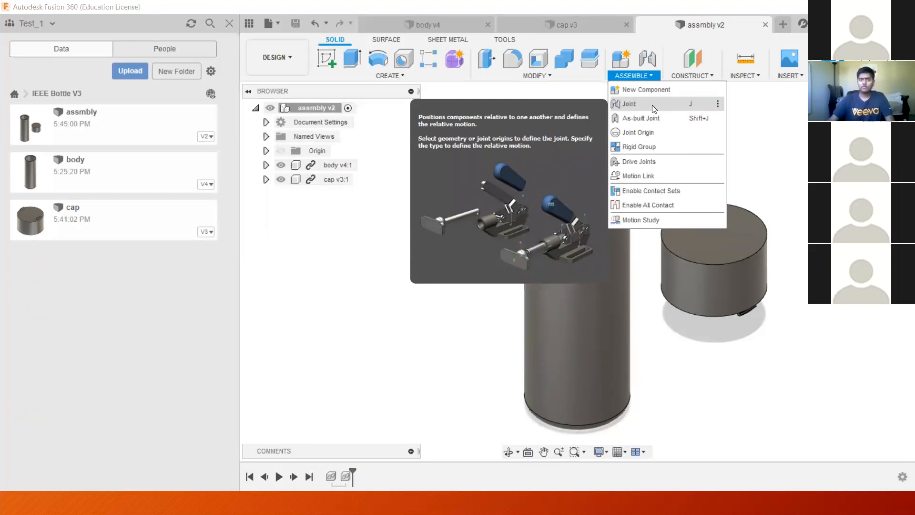
key(Escape)
key(alt+Tab)
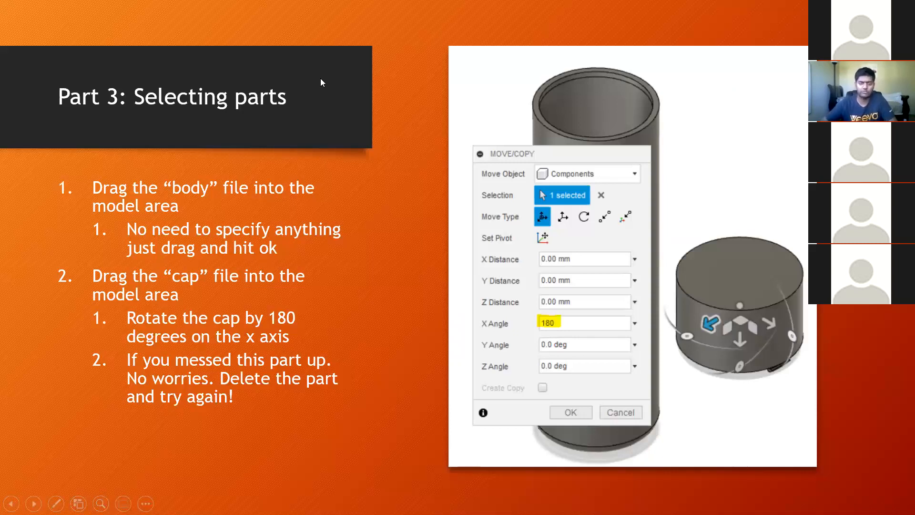
key(Right)
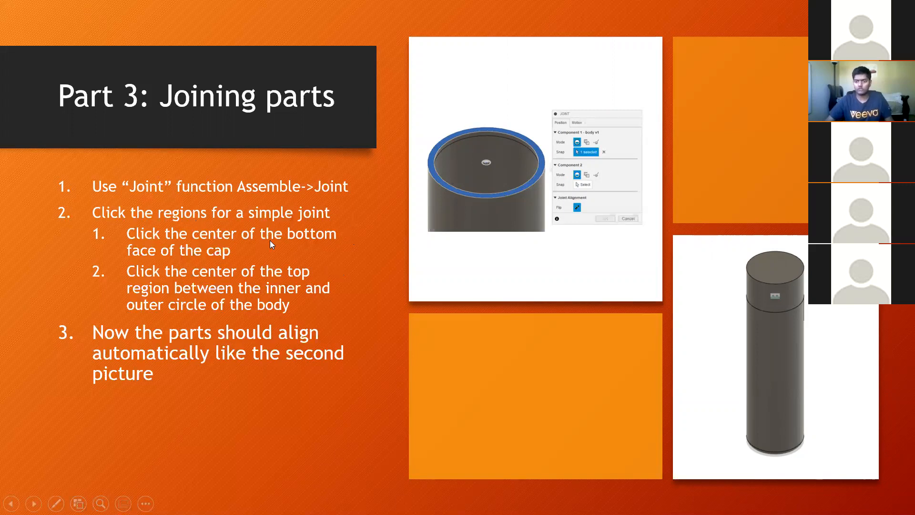
key(alt+Tab)
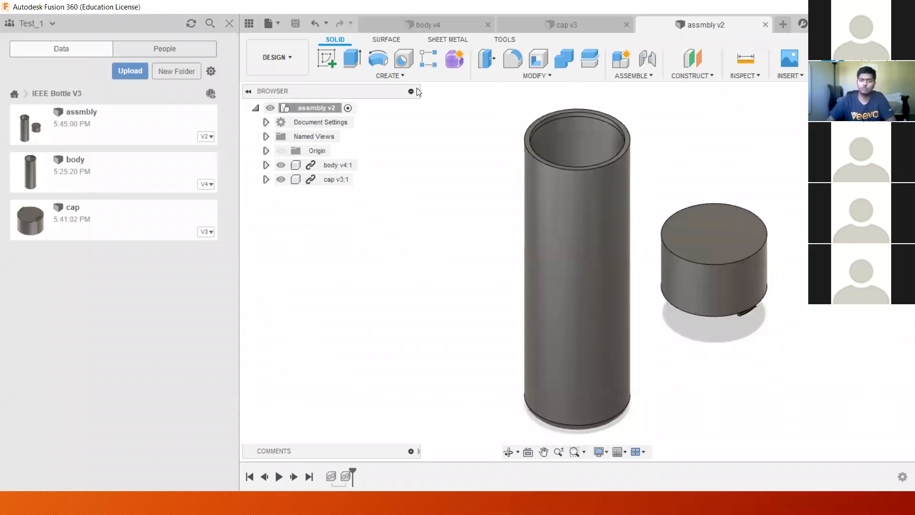
Capture the moved components' position and start a joint, snapping its first component to the centre of the body's top rim.
click(634, 75)
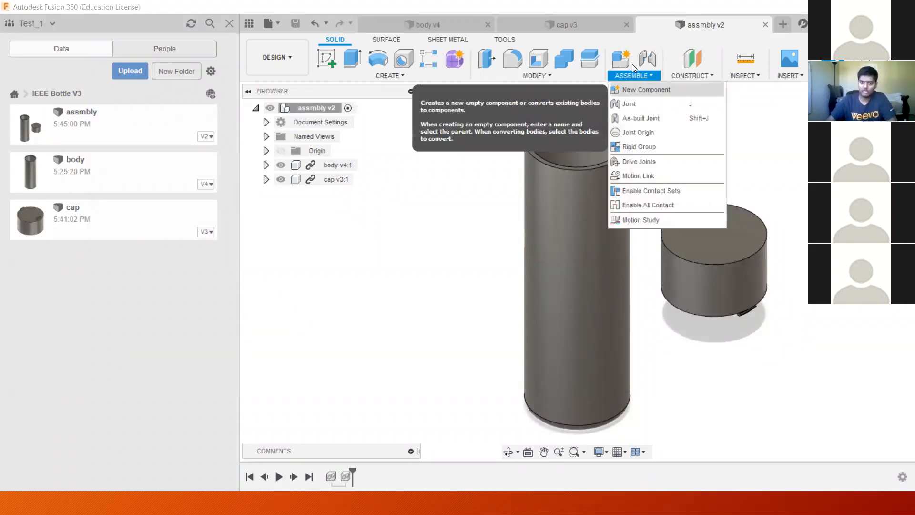
key(j)
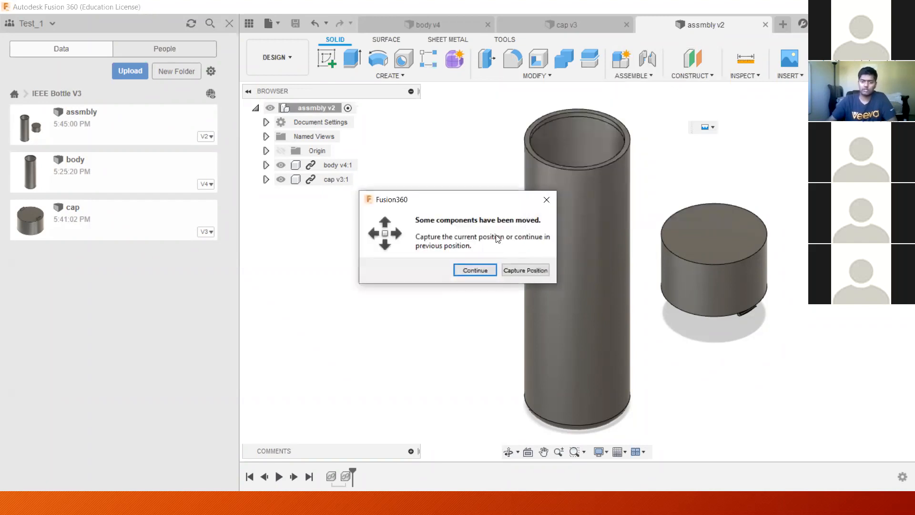
drag(475, 198, 454, 128)
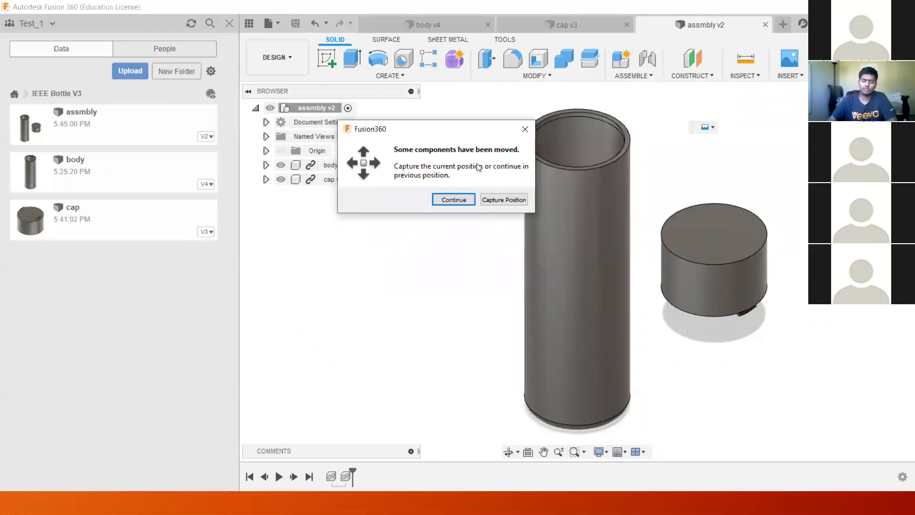
click(496, 200)
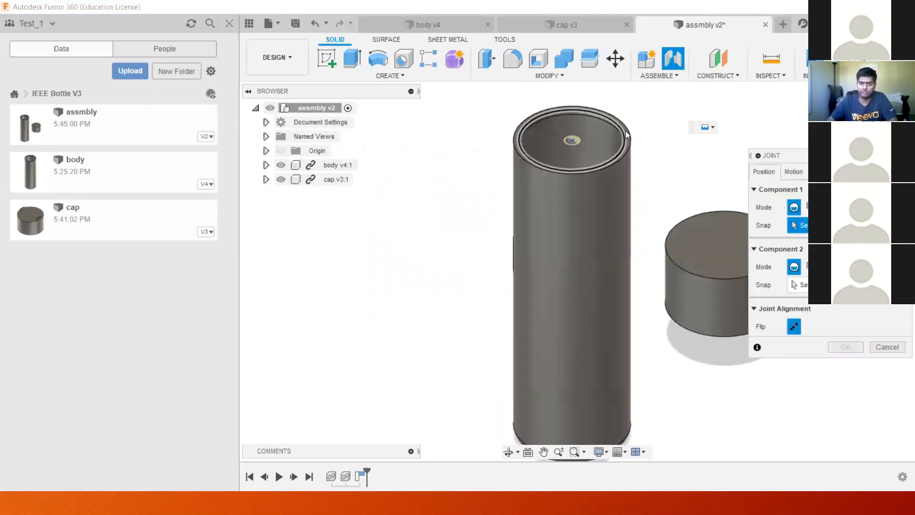
scroll(625, 150, up, 3)
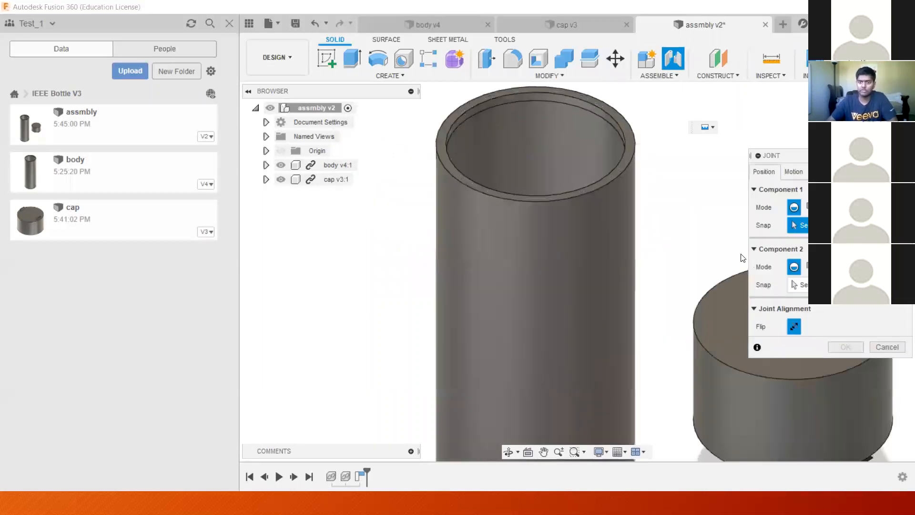
click(779, 190)
click(781, 191)
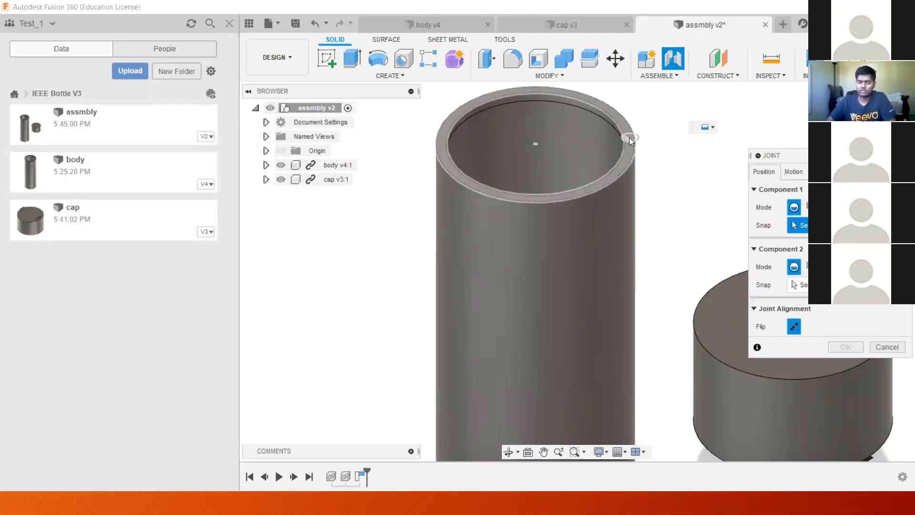
click(613, 143)
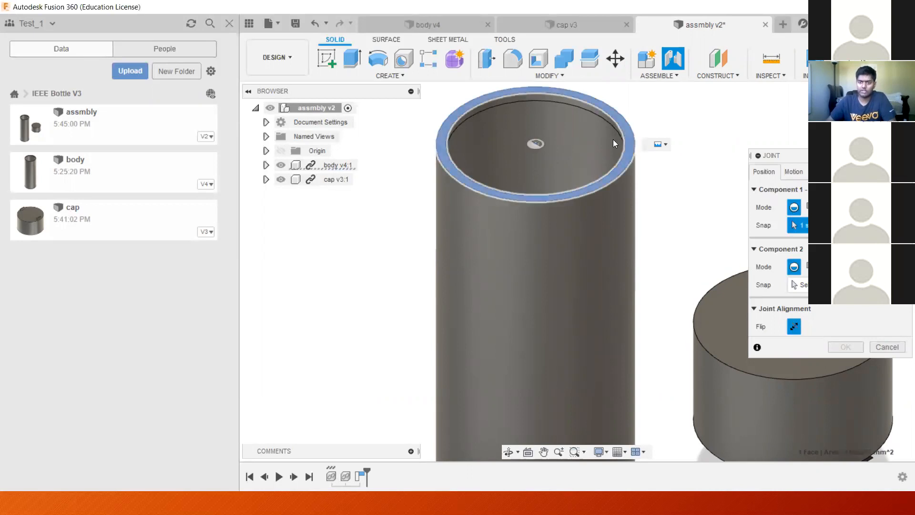
click(533, 146)
drag(789, 155, 392, 144)
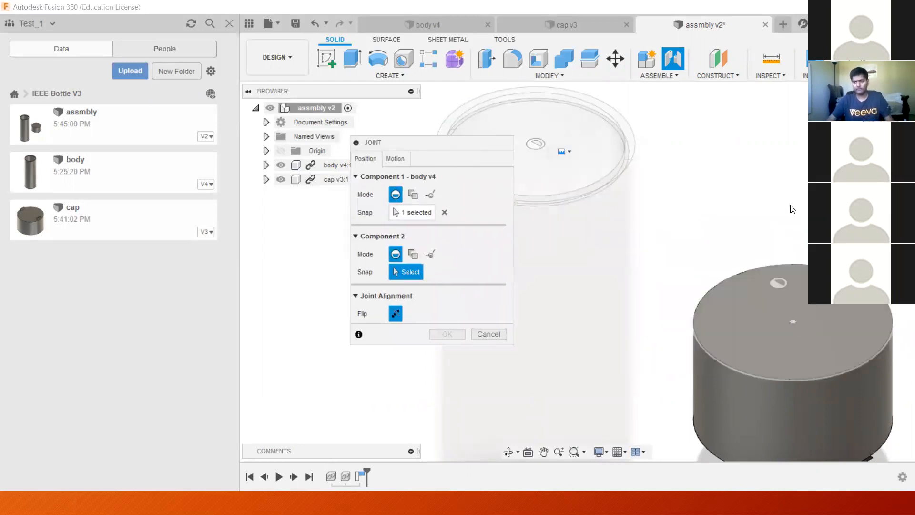
Complete the joint by snapping its second component to the centre of the cap's underside, with zero angle and offsets.
shift+middle_drag(791, 236, 786, 165)
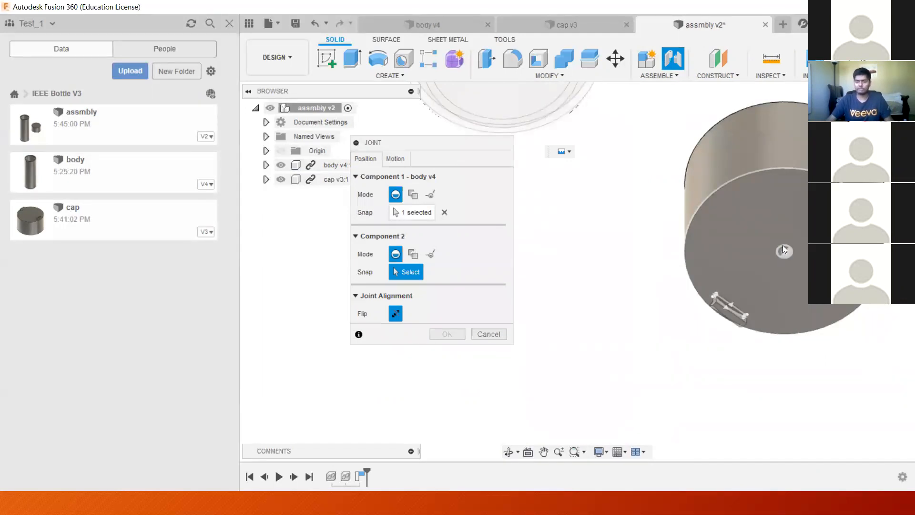
click(784, 253)
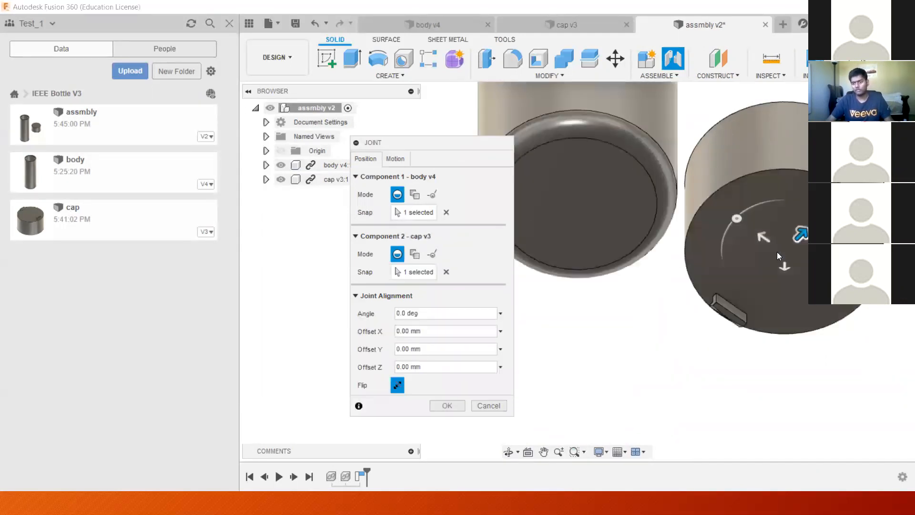
shift+middle_drag(793, 243, 740, 315)
middle_drag(767, 203, 611, 187)
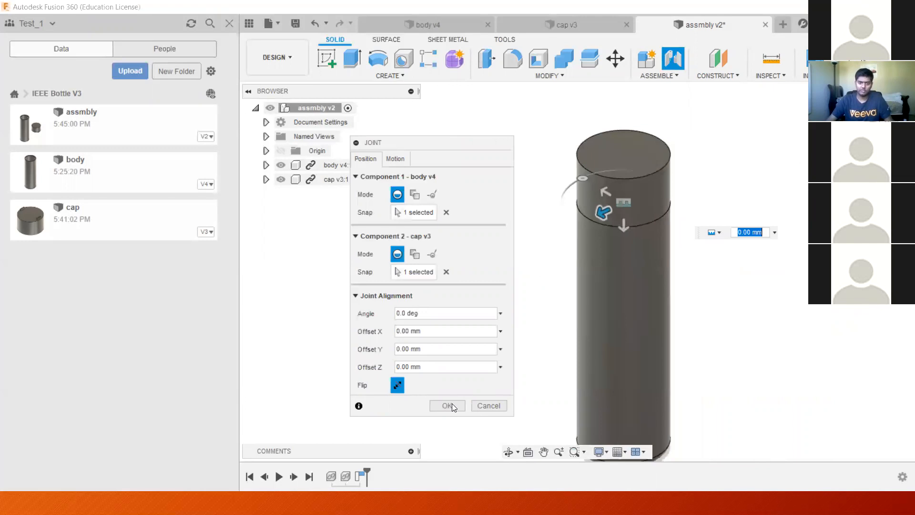
click(446, 405)
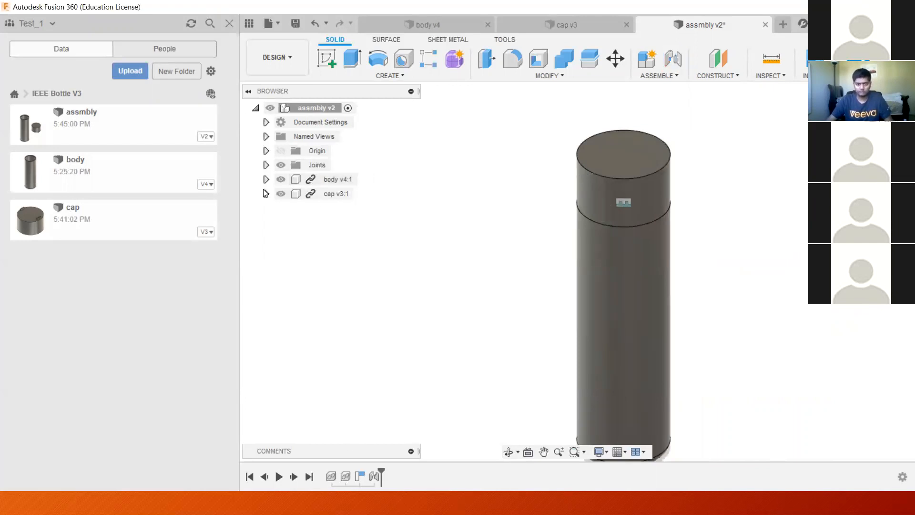
Hide the joints in the assembly and save it as a new version.
click(280, 168)
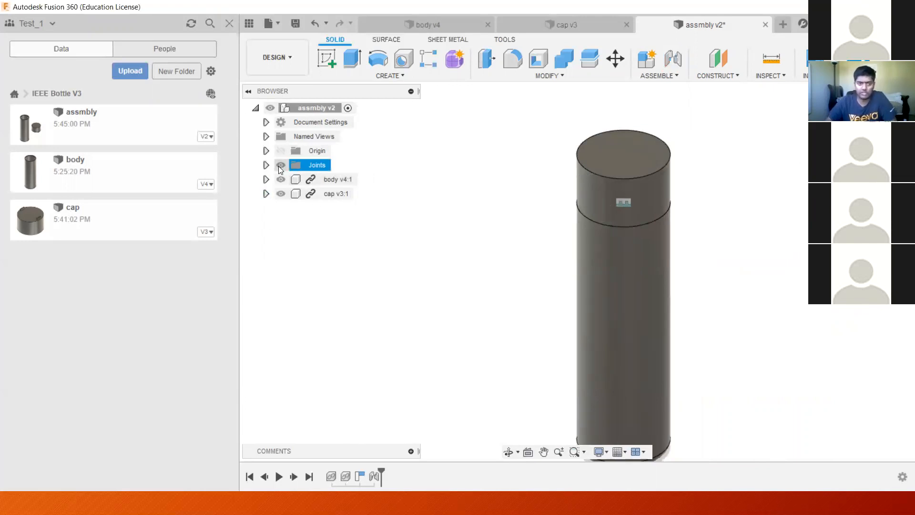
click(279, 169)
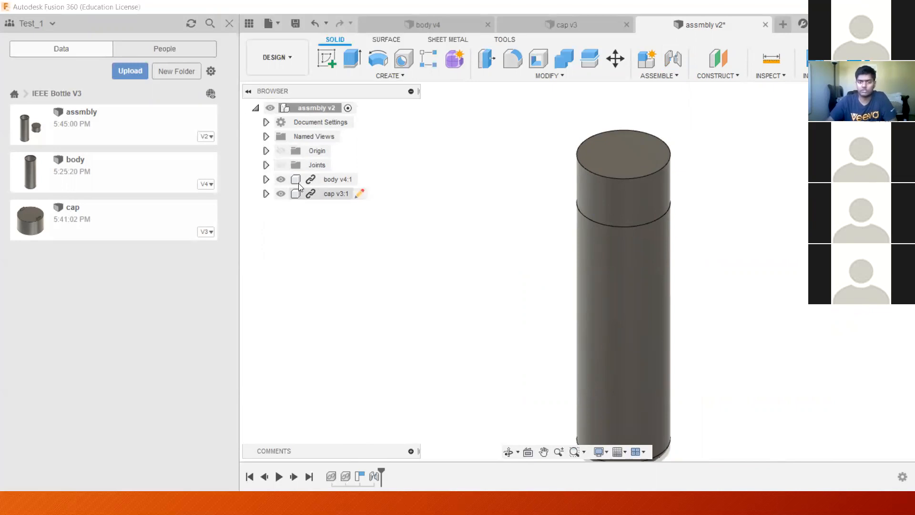
click(279, 169)
click(279, 168)
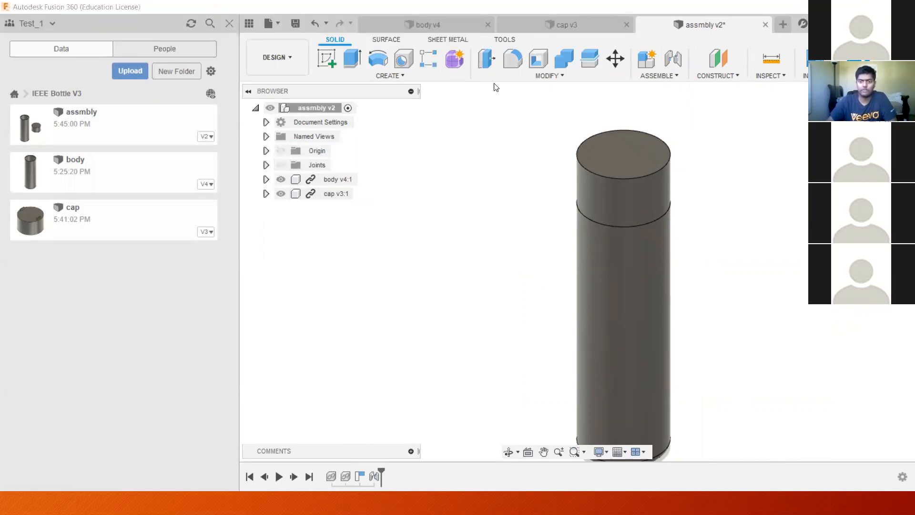
scroll(762, 295, down, 2)
middle_drag(742, 269, 692, 204)
key(ctrl+s)
click(446, 268)
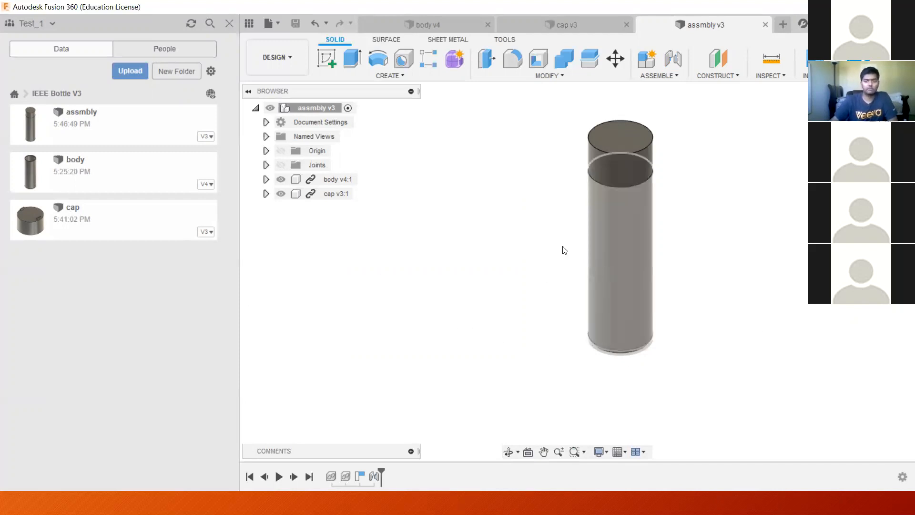
scroll(647, 208, up, 2)
middle_drag(719, 204, 661, 210)
scroll(718, 204, down, 2)
scroll(660, 210, down, 1)
scroll(564, 219, up, 2)
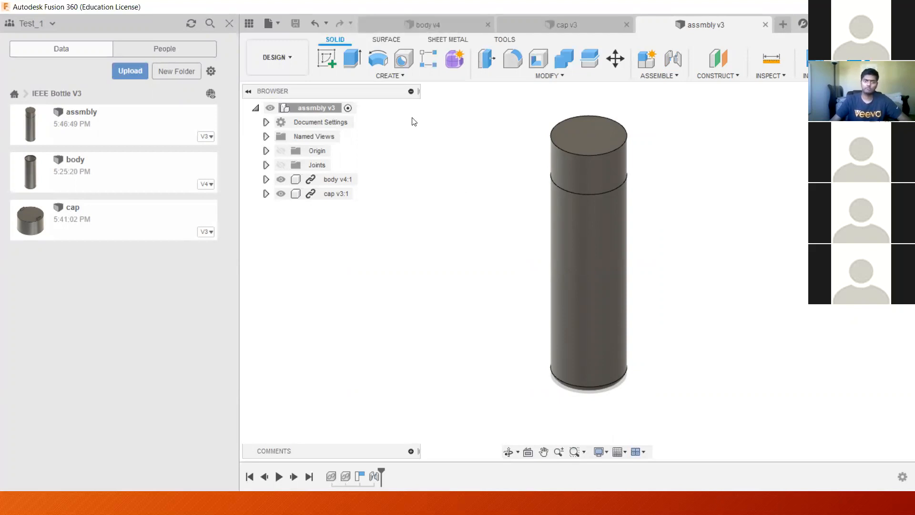
Open the physical material library for the assembly and browse its Glass category.
right_click(344, 120)
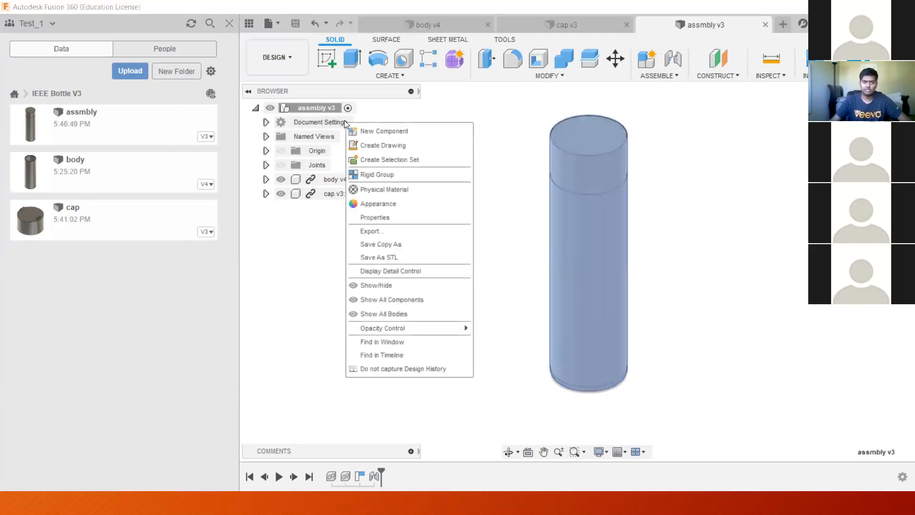
click(458, 120)
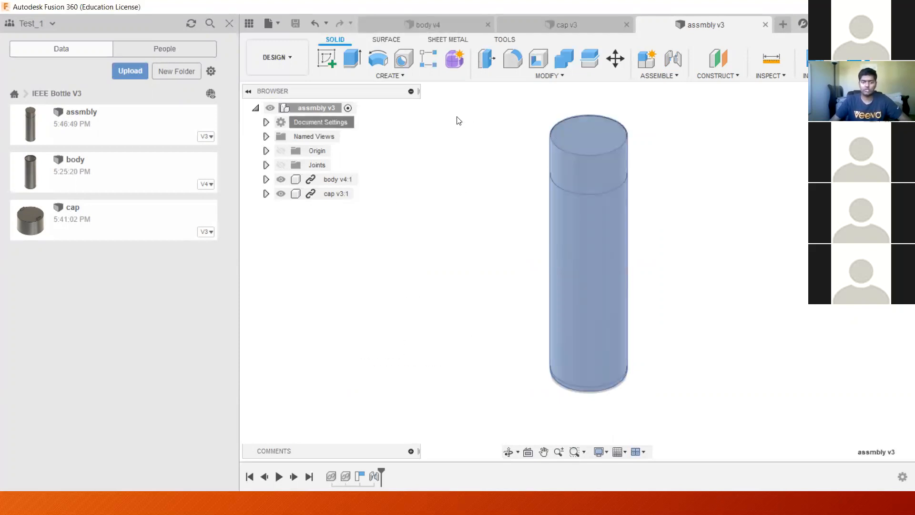
right_click(331, 122)
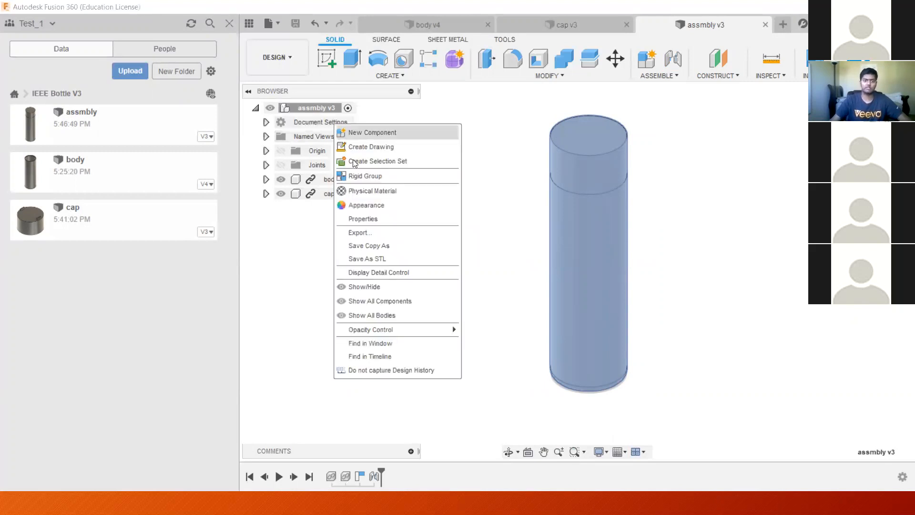
click(374, 191)
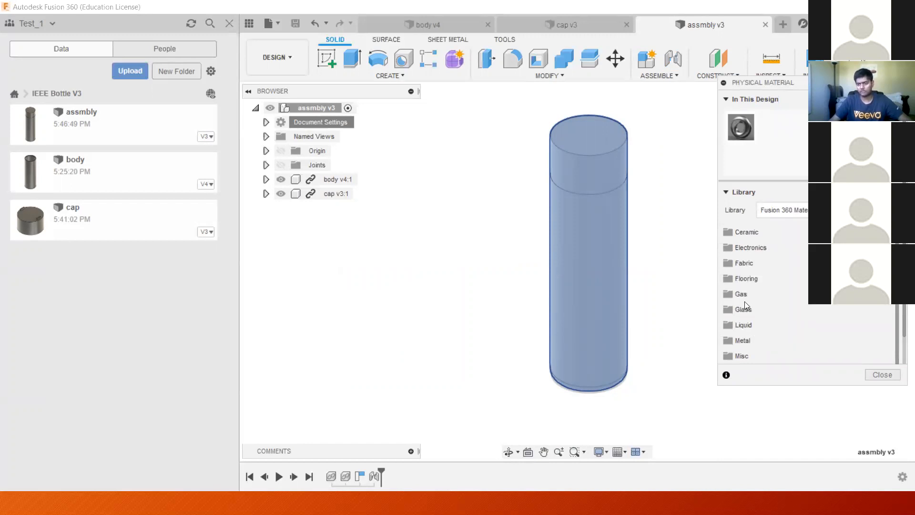
scroll(744, 302, down, 3)
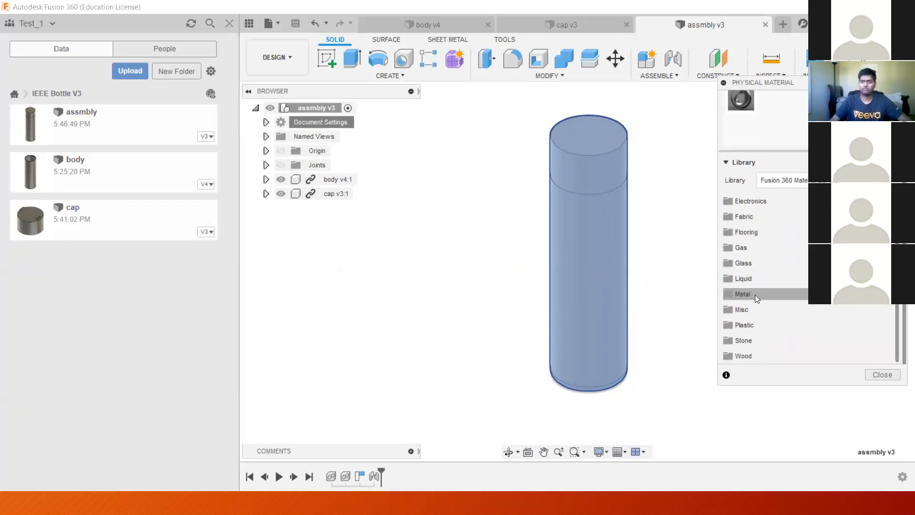
click(751, 263)
scroll(750, 260, down, 5)
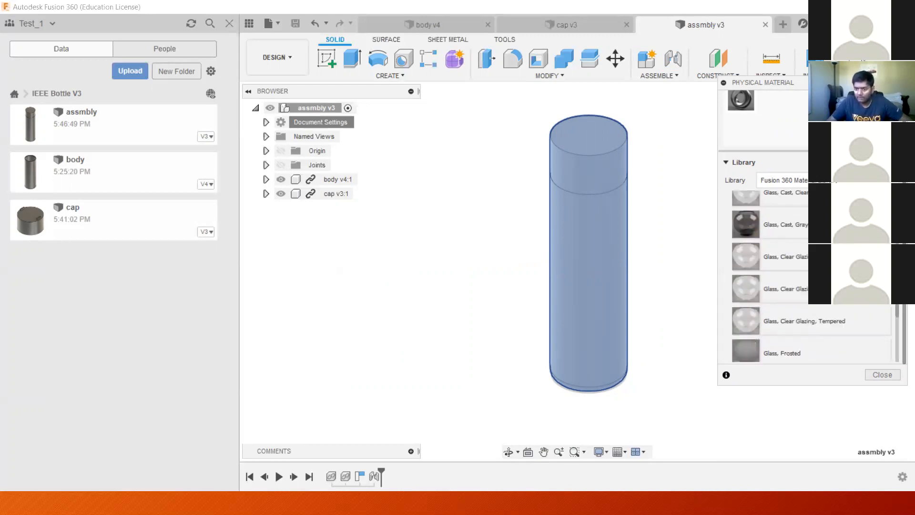
scroll(781, 277, down, 3)
scroll(781, 276, up, 5)
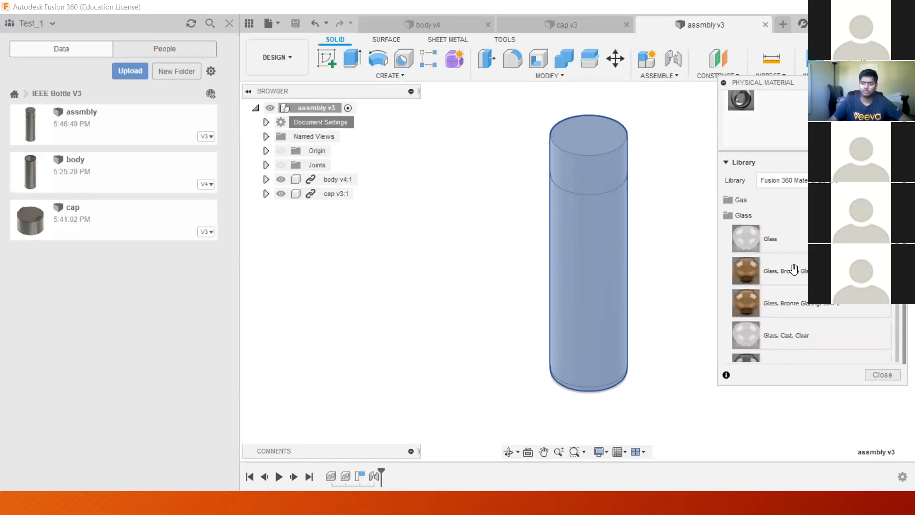
Try to apply the Glass, Bronze Glazing material to the assembled bottle and close the material library.
click(749, 268)
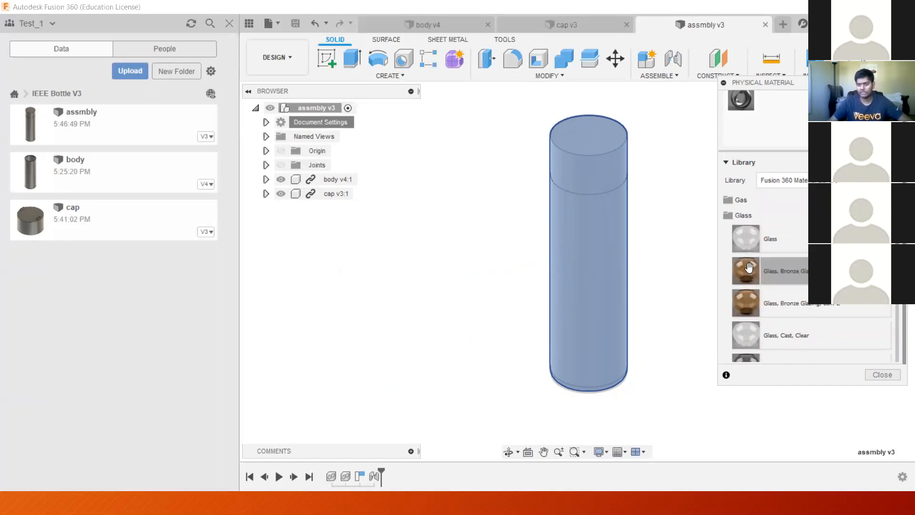
drag(749, 268, 585, 205)
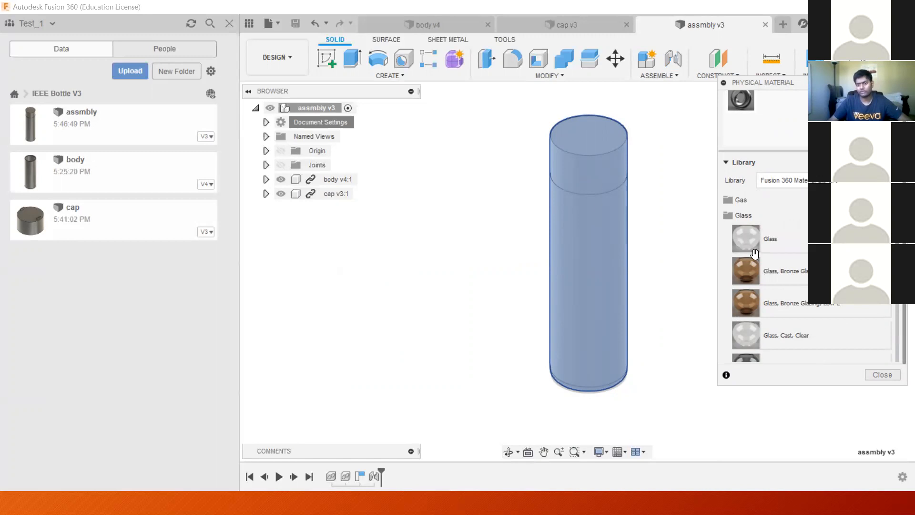
drag(749, 269, 618, 202)
drag(801, 86, 755, 135)
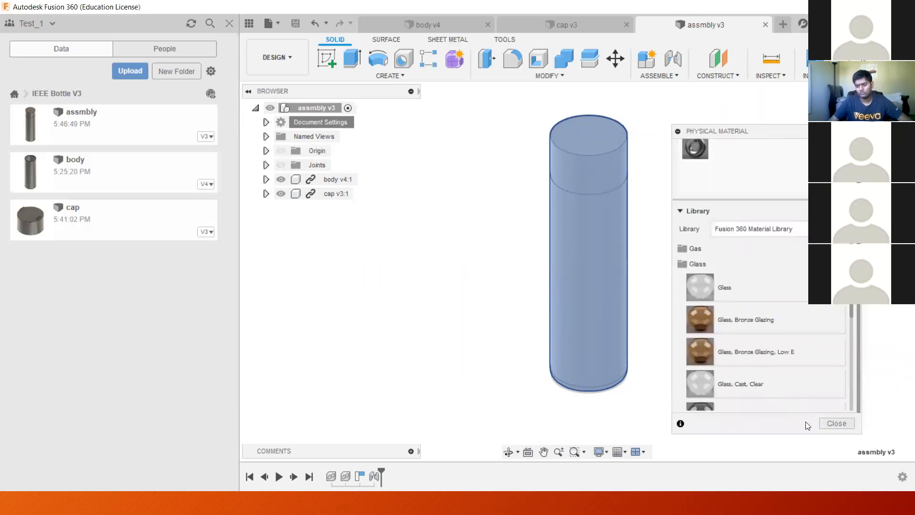
click(835, 423)
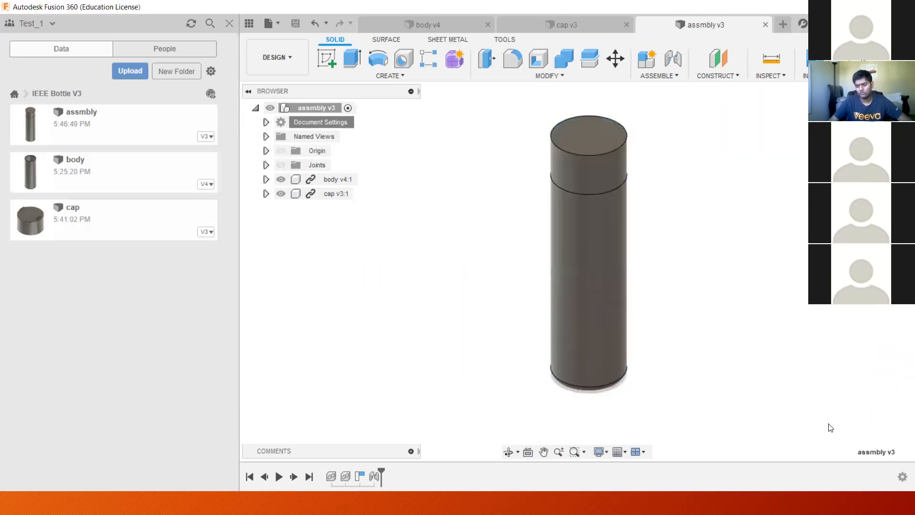
Switch to the body design, apply the Glass, Bronze Glazing physical material to the body and close the material library.
click(408, 24)
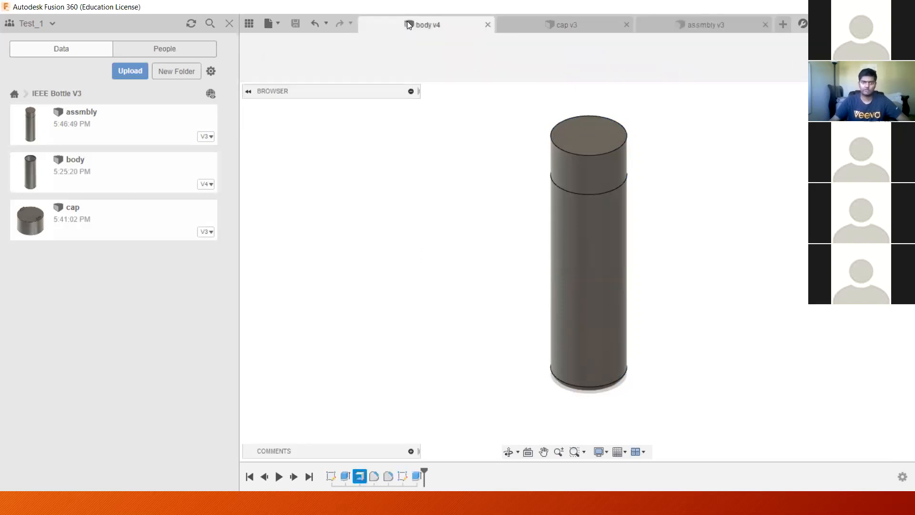
right_click(305, 123)
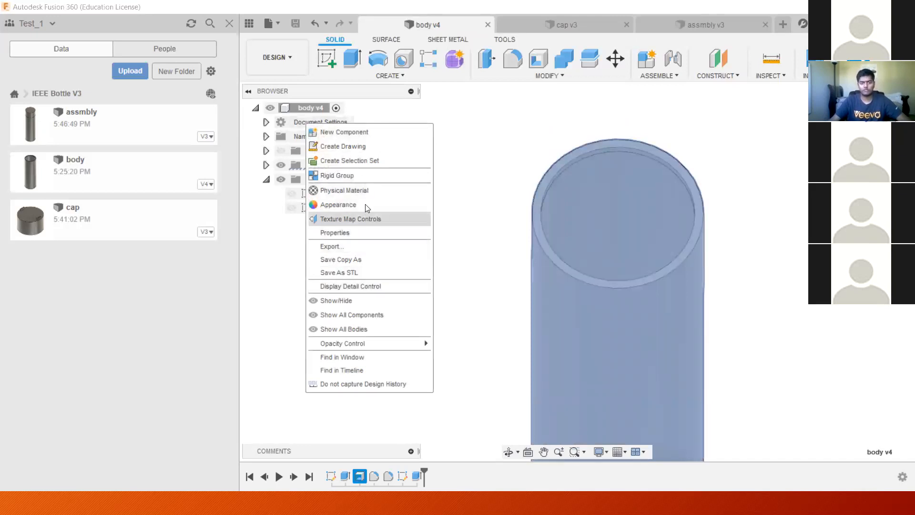
click(366, 189)
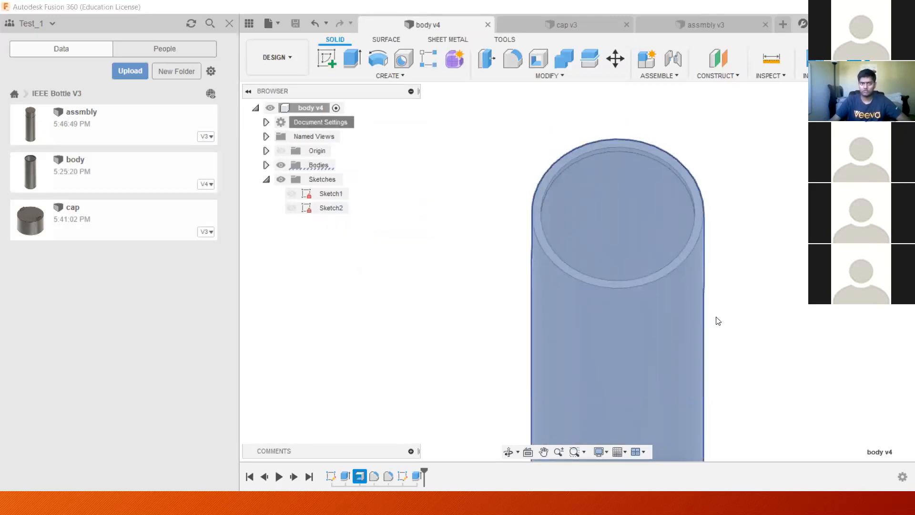
scroll(760, 385, down, 3)
scroll(753, 379, up, 1)
drag(759, 325, 572, 308)
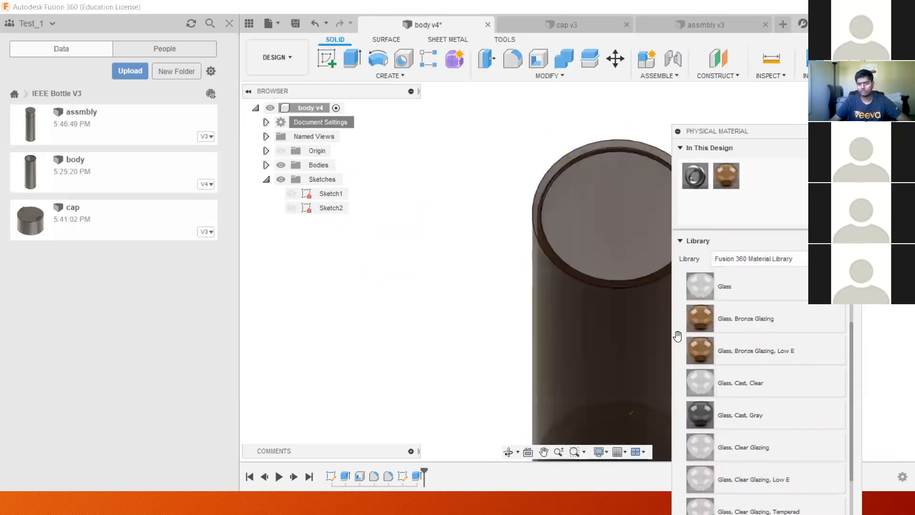
drag(739, 129, 369, 97)
shift+middle_drag(758, 289, 701, 236)
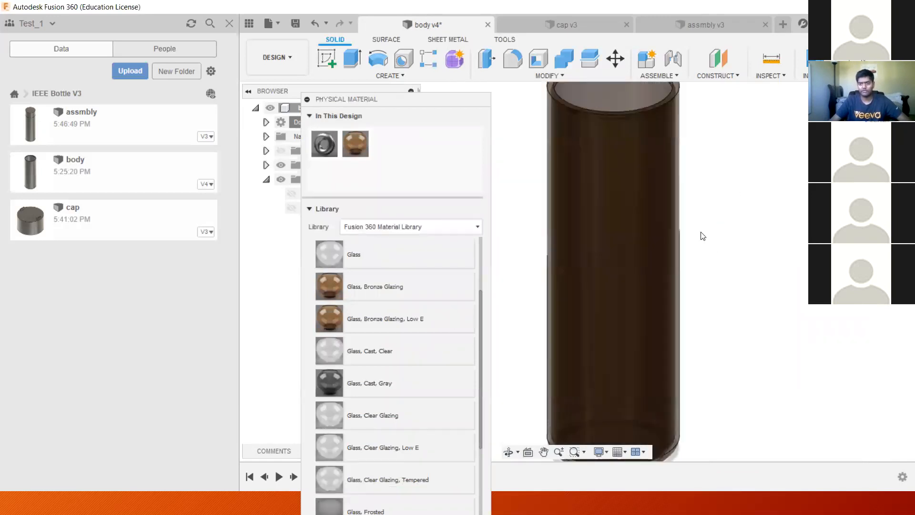
scroll(688, 245, down, 3)
drag(438, 99, 534, 4)
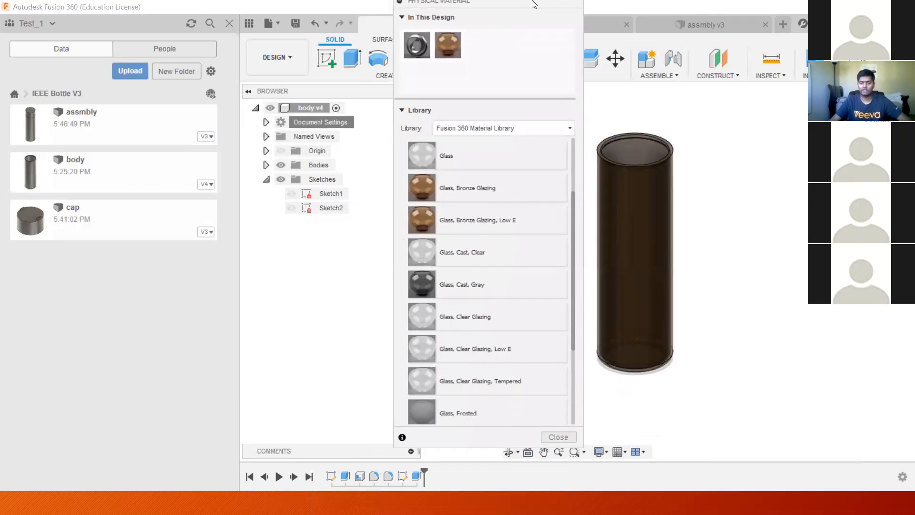
click(567, 437)
middle_drag(674, 212, 601, 220)
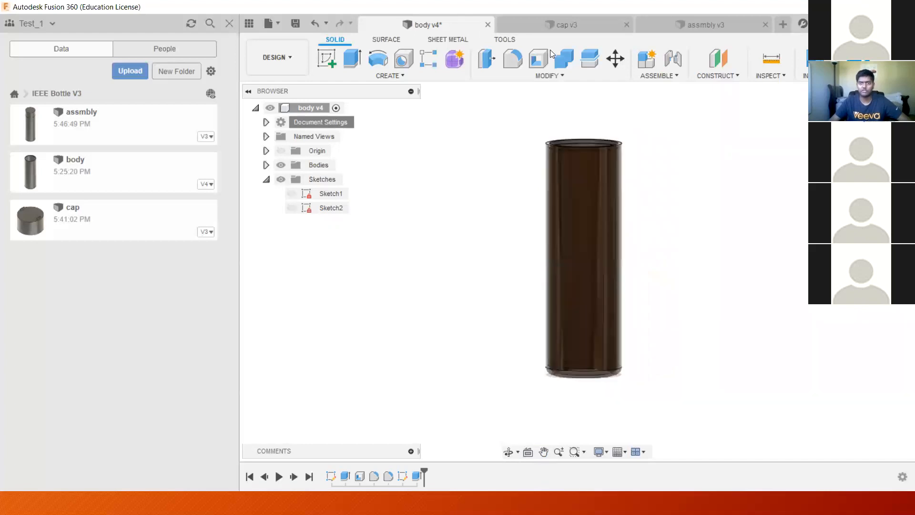
Switch to the cap design, apply the CFRP physical material from the Plastic category to the cap, and close the material library.
click(562, 28)
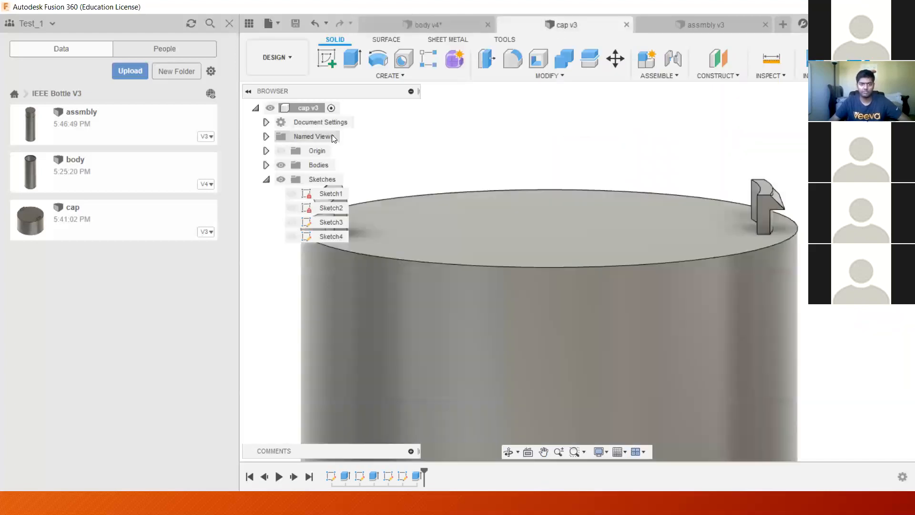
right_click(334, 125)
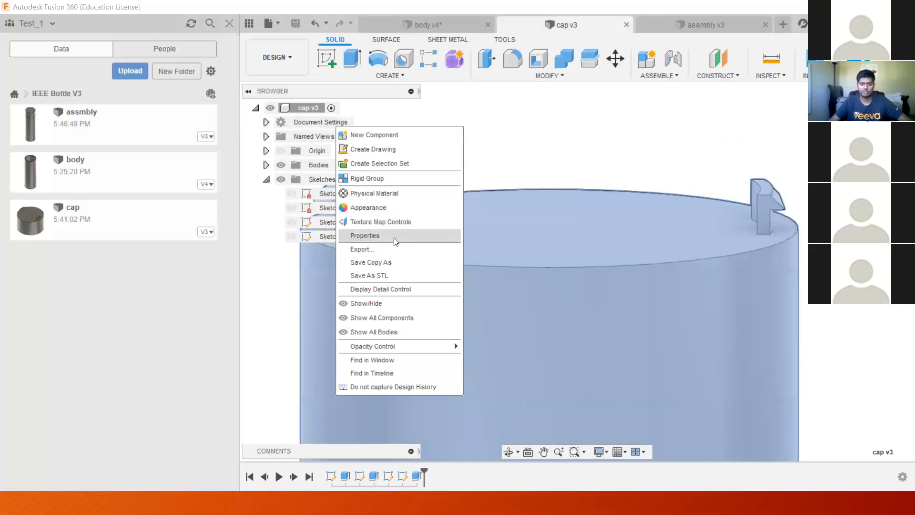
click(390, 195)
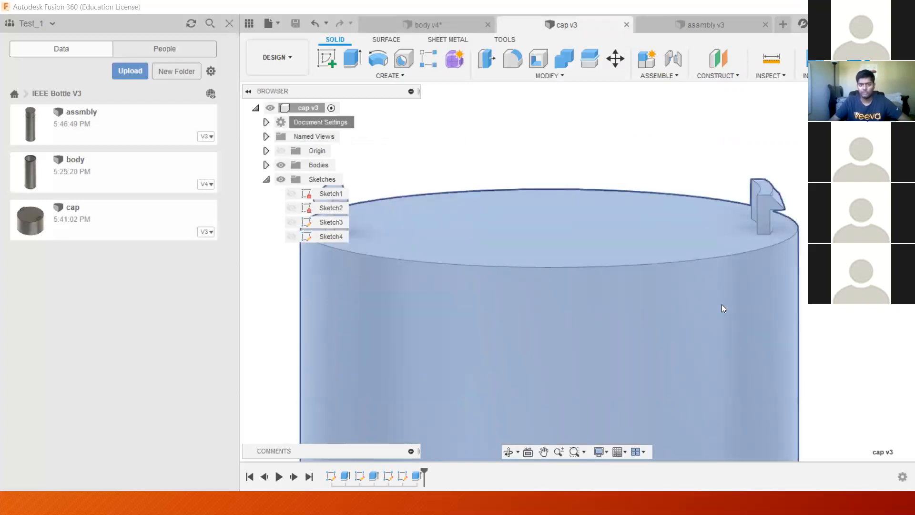
click(425, 230)
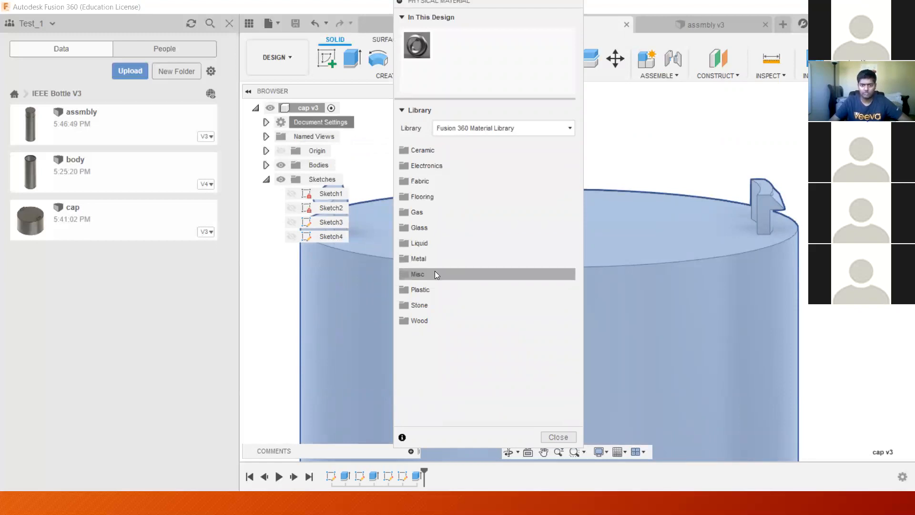
click(434, 289)
scroll(455, 300, down, 5)
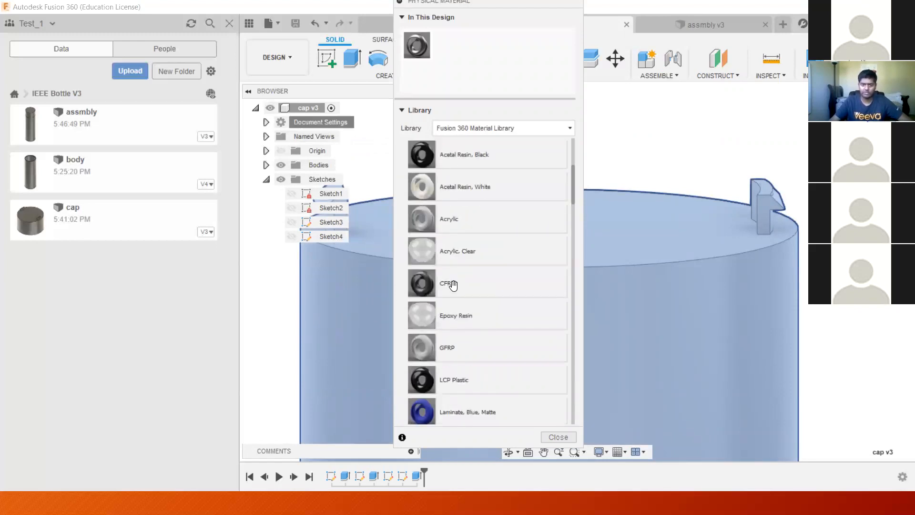
drag(477, 284, 661, 350)
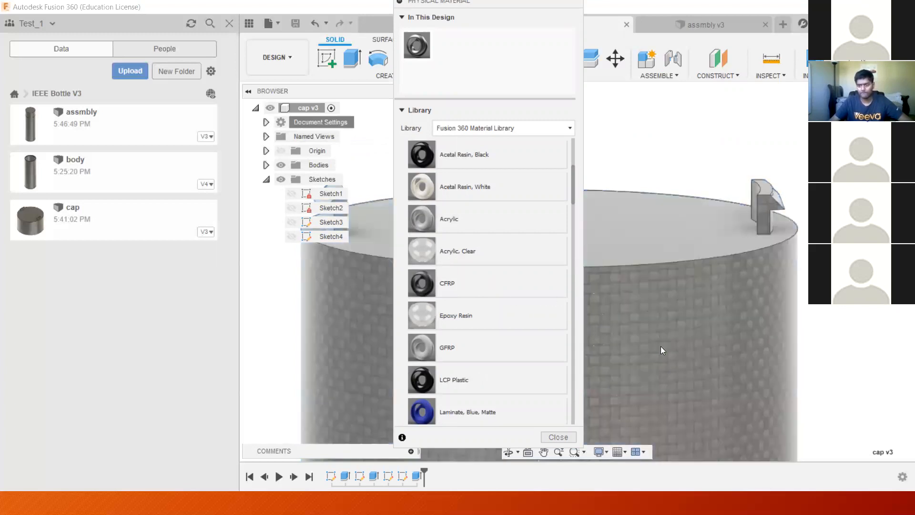
scroll(662, 324, down, 3)
click(558, 437)
scroll(718, 372, down, 2)
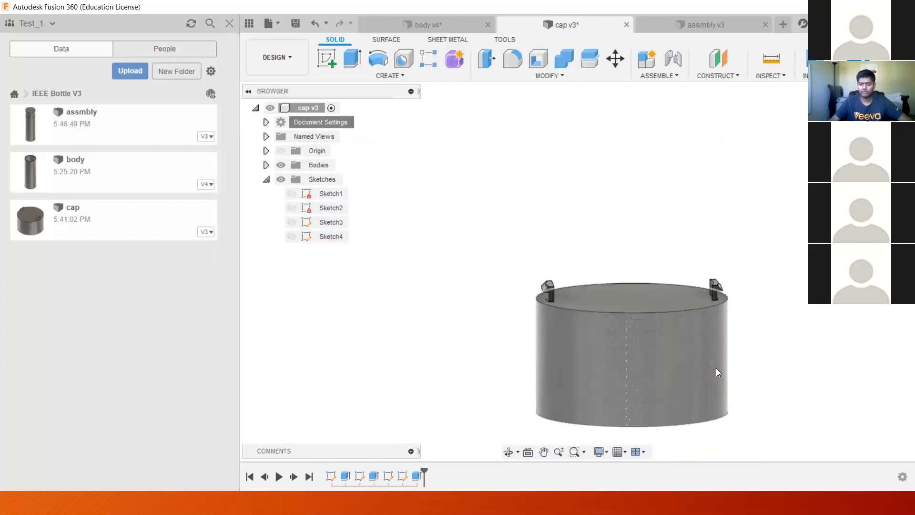
click(706, 24)
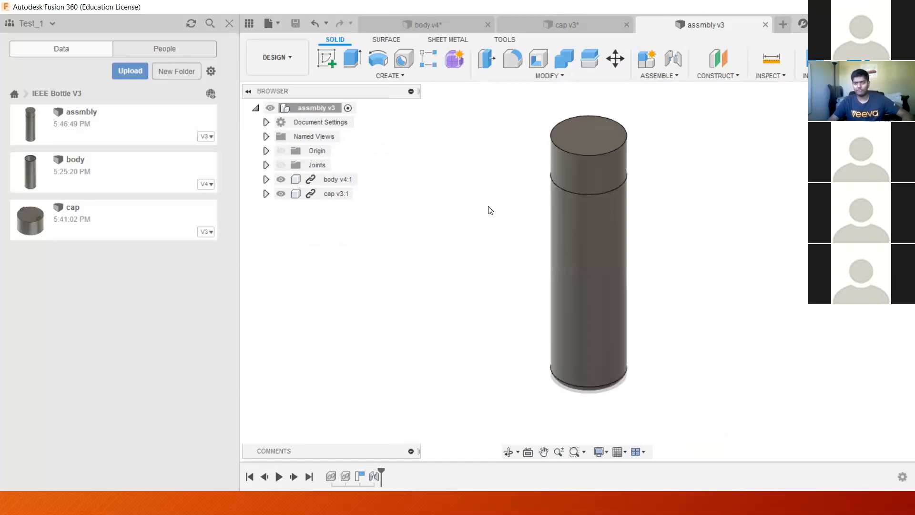
click(326, 179)
right_click(318, 109)
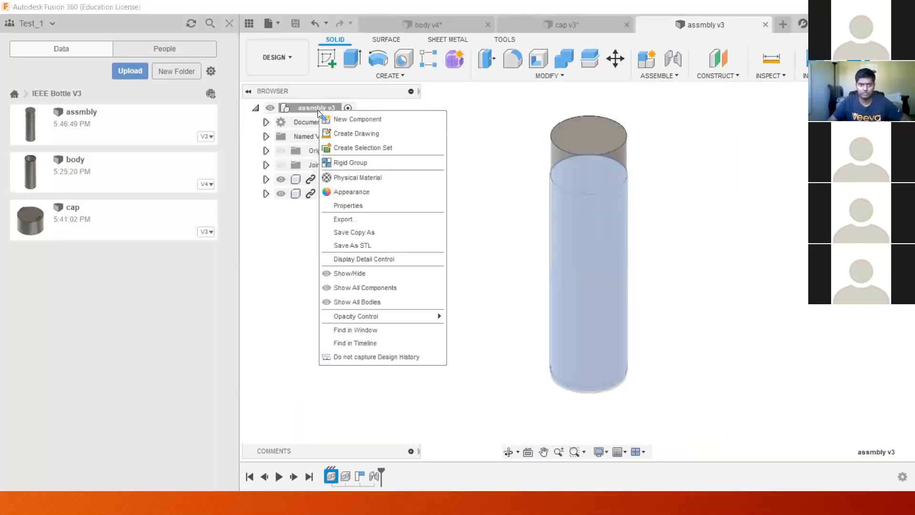
click(300, 315)
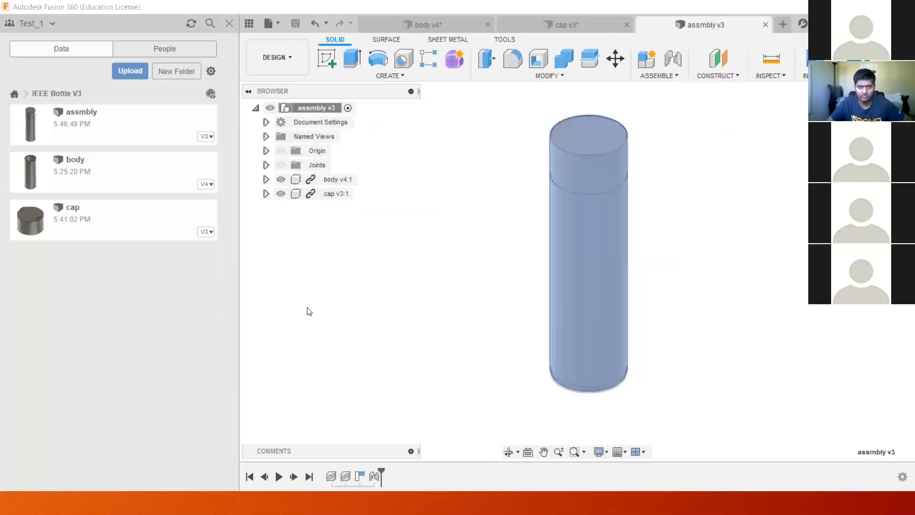
Save the cap design and the body design as new versions with their assigned materials.
click(535, 18)
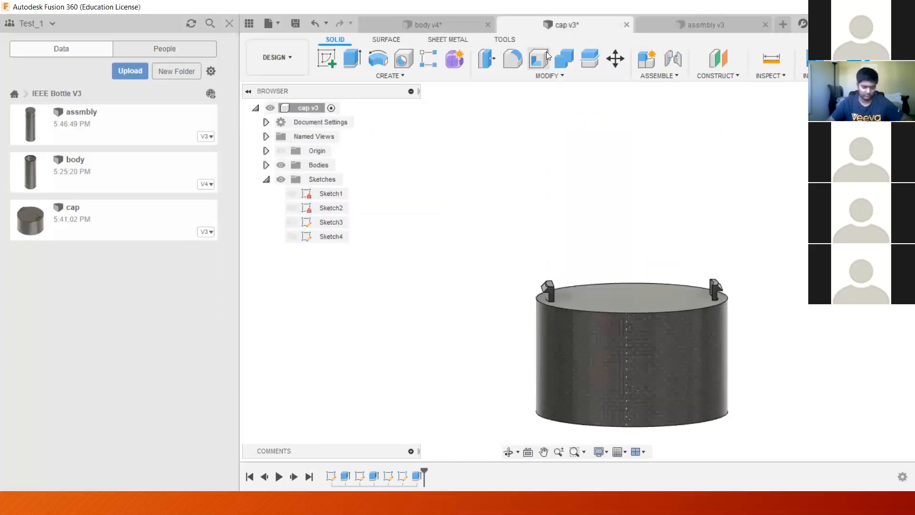
key(ctrl+s)
click(441, 272)
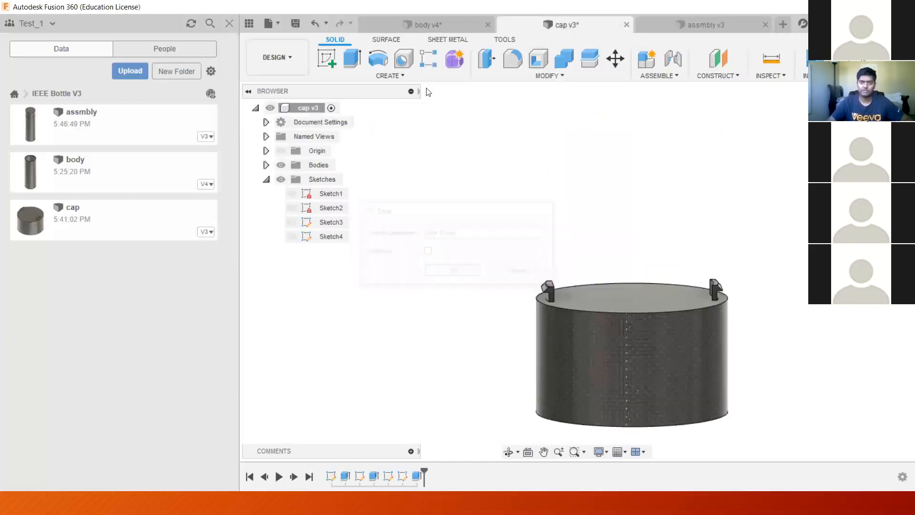
click(437, 25)
key(ctrl+s)
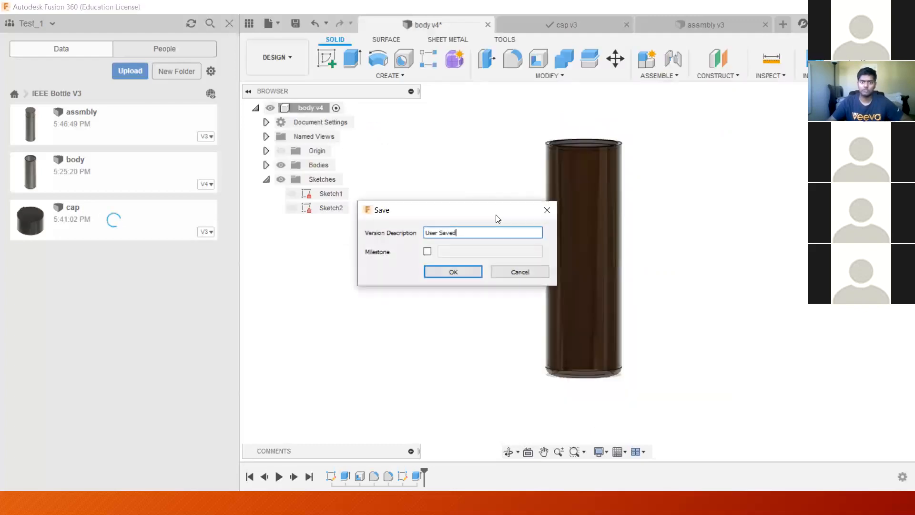
click(458, 274)
Return to the assembly design and update all of its out-of-date components to their latest versions.
click(698, 25)
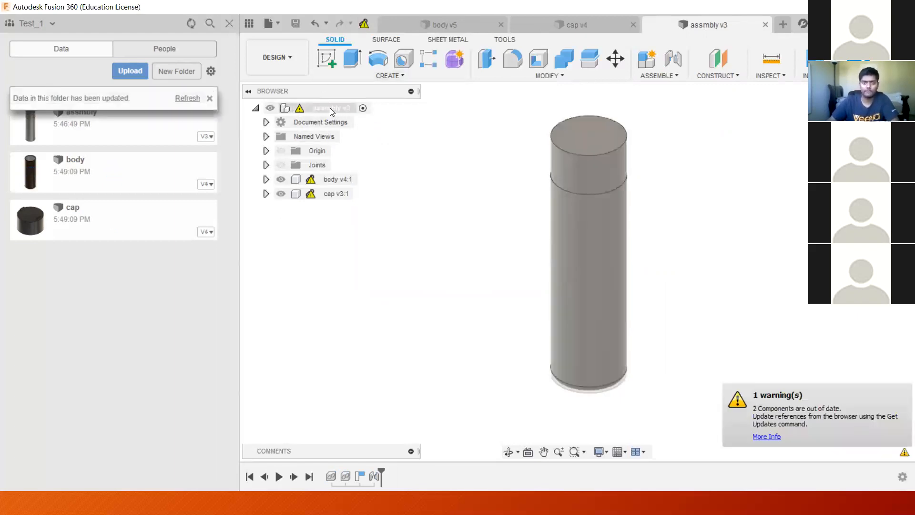
right_click(331, 108)
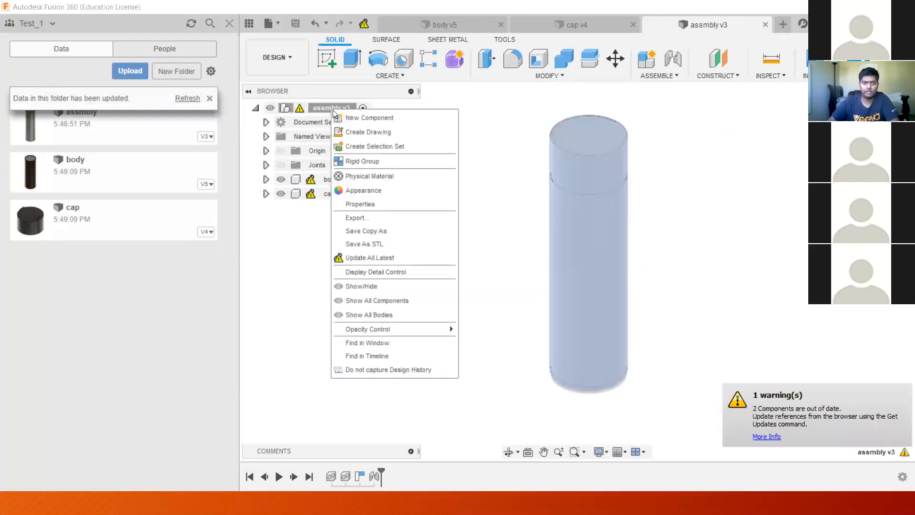
click(375, 258)
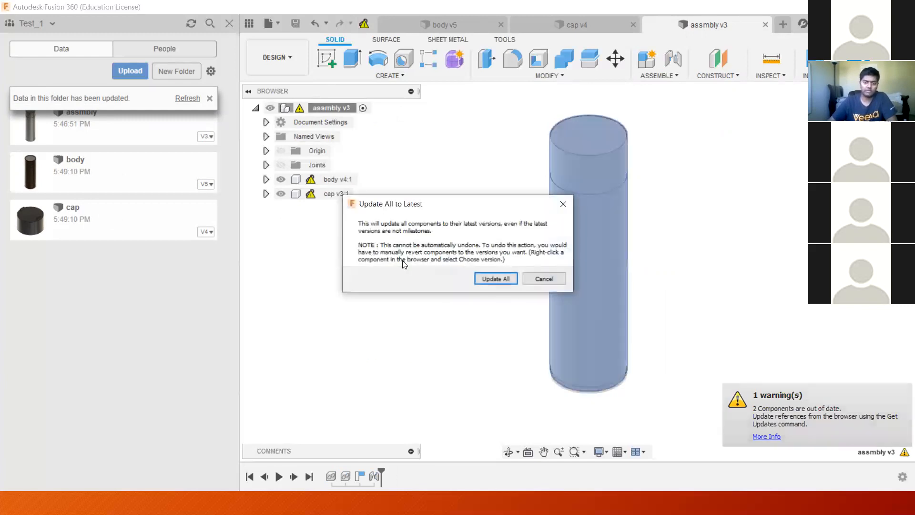
click(496, 279)
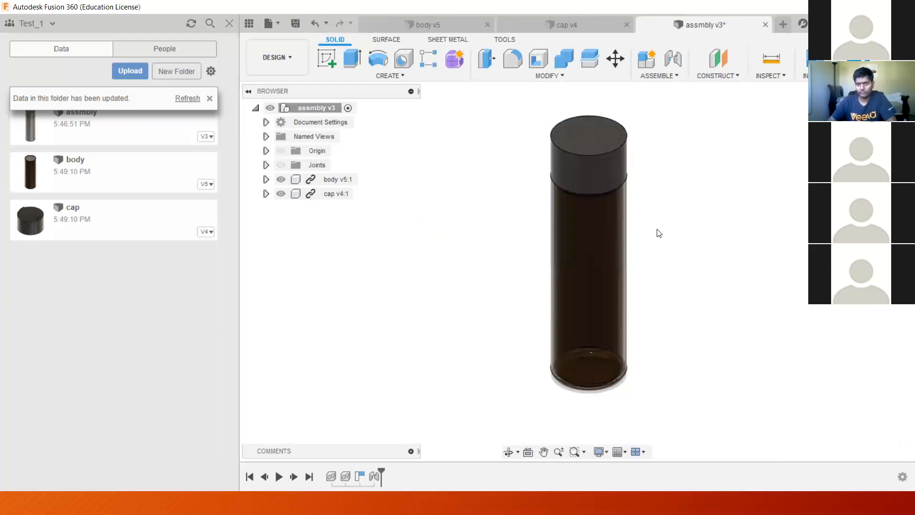
Save the updated bottle assembly as a new version.
shift+middle_drag(660, 233, 644, 243)
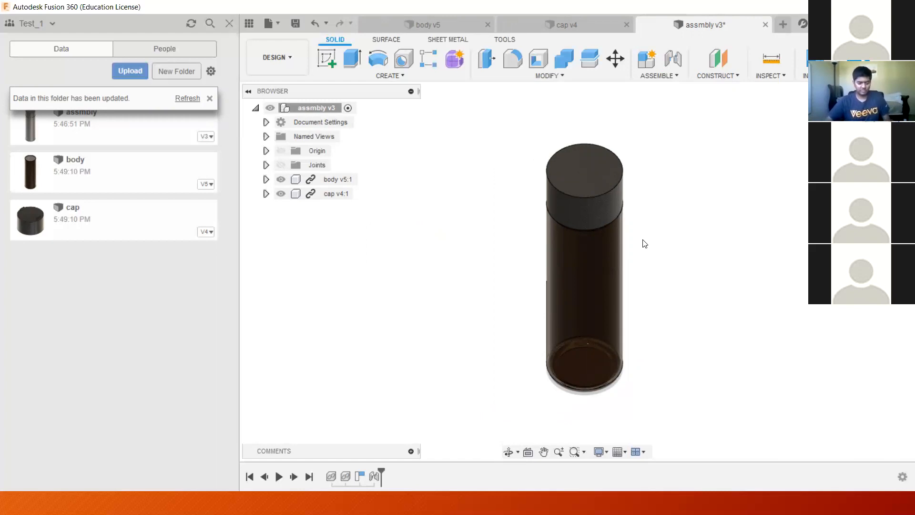
key(ctrl+s)
click(451, 270)
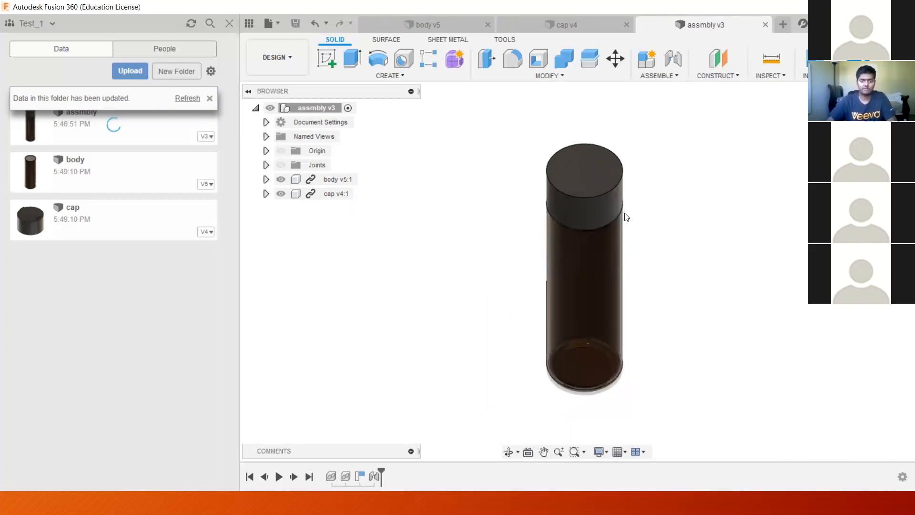
middle_drag(673, 231, 678, 216)
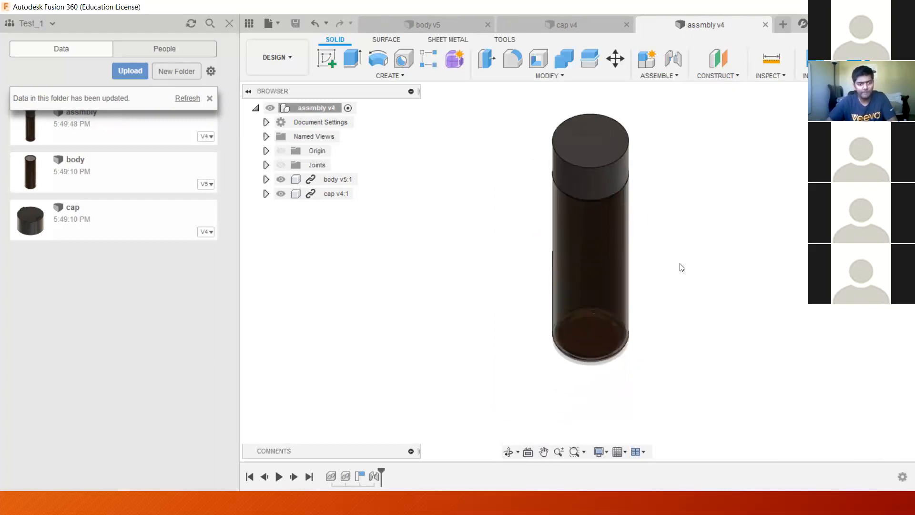
middle_drag(714, 254, 693, 306)
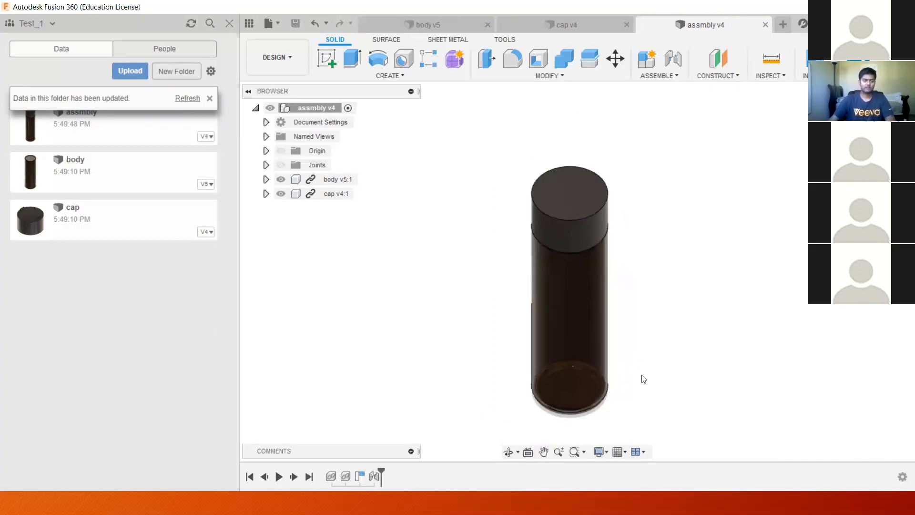